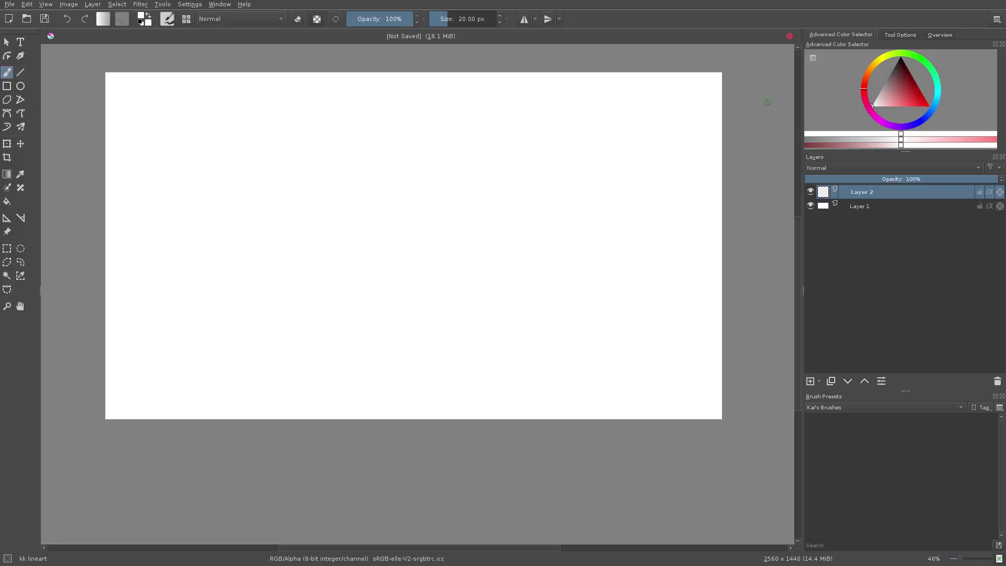
Step: Open the brush settings editor for kk lineart and set the preset tag filter to All
left_click_drag(585, 241, 596, 257)
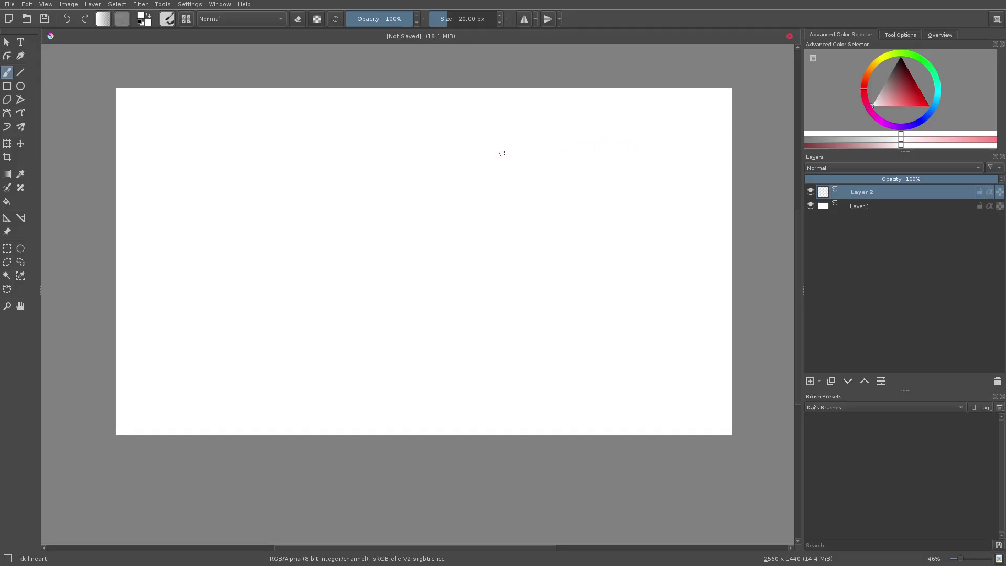
left_click(168, 21)
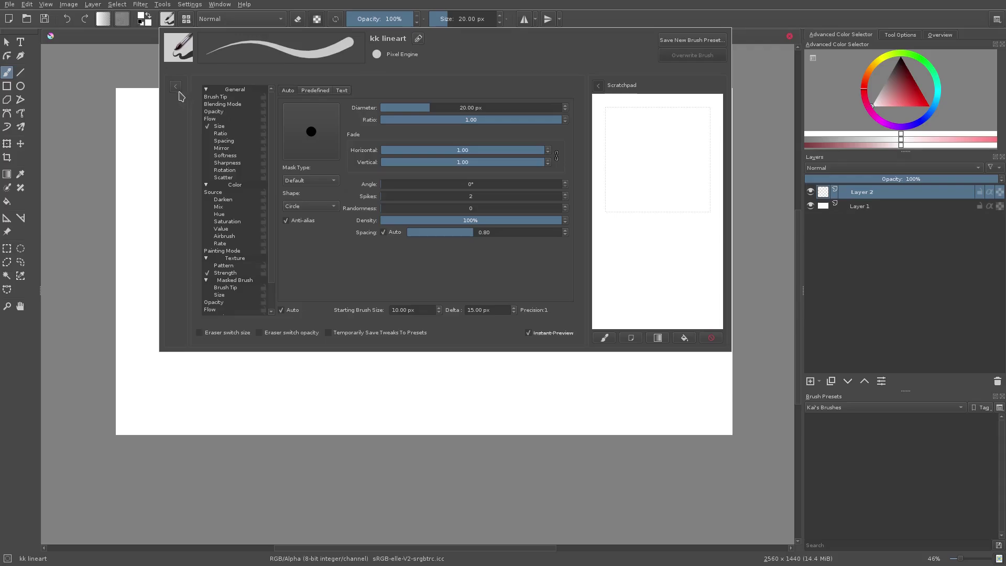
left_click(222, 119)
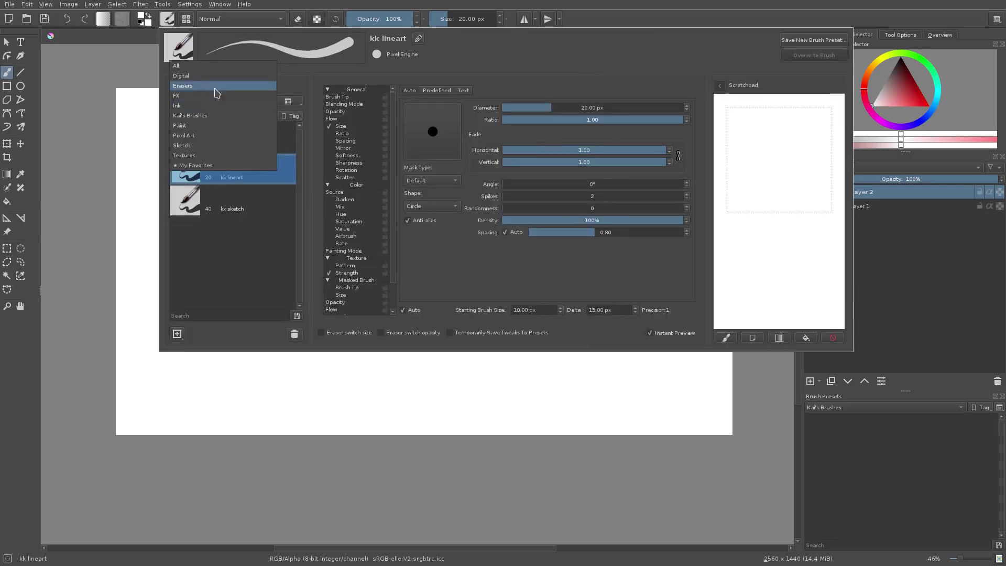
left_click(209, 69)
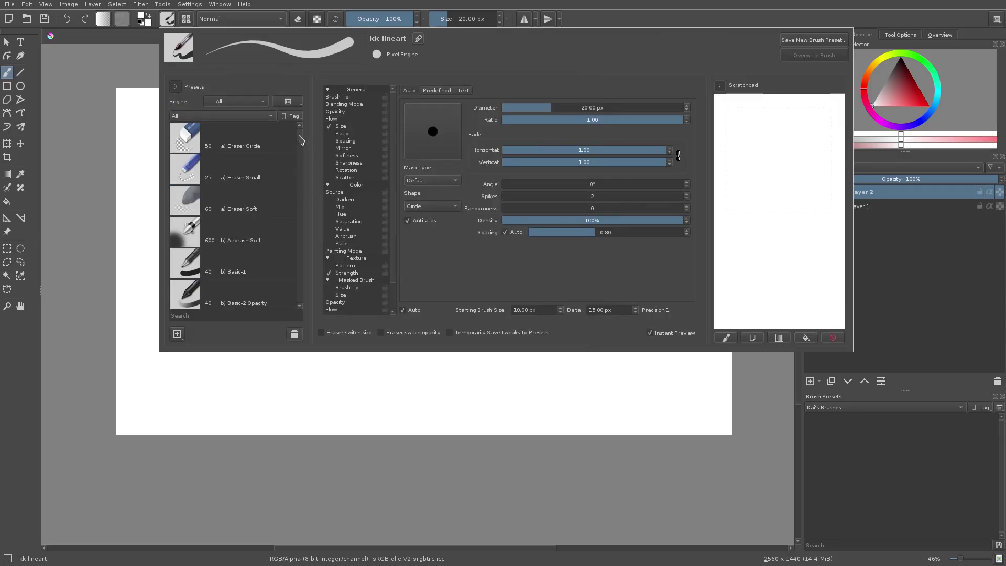
mouse_move(301, 137)
left_mouse_down()
mouse_move(303, 307)
mouse_move(305, 130)
left_mouse_up()
scroll(302, 139, "down", 3)
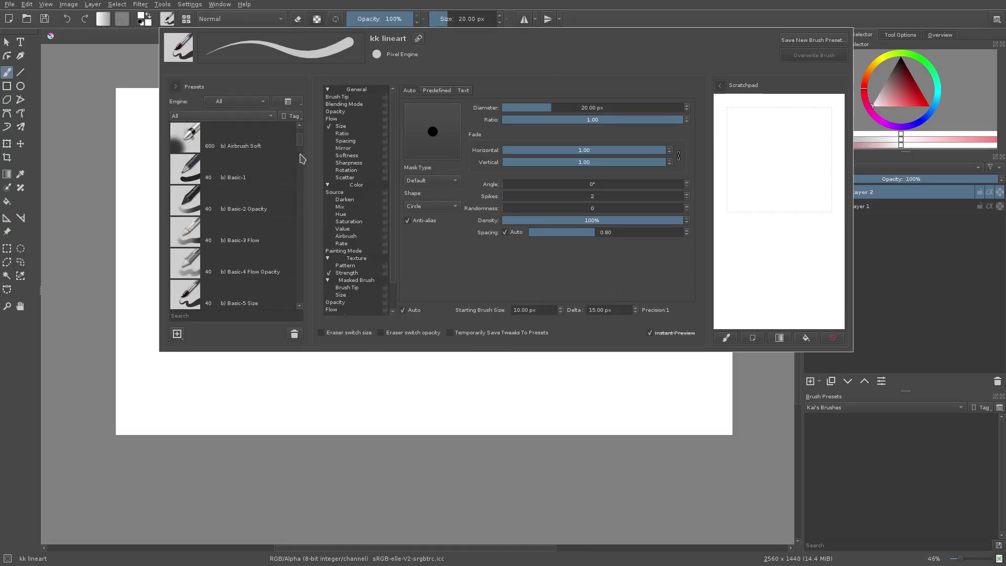
left_click_drag(299, 146, 302, 147)
Step: Alternate between the b) Basic-1 and b) Basic-5 Size presets, finishing on b) Basic-5 Size
left_click(278, 261)
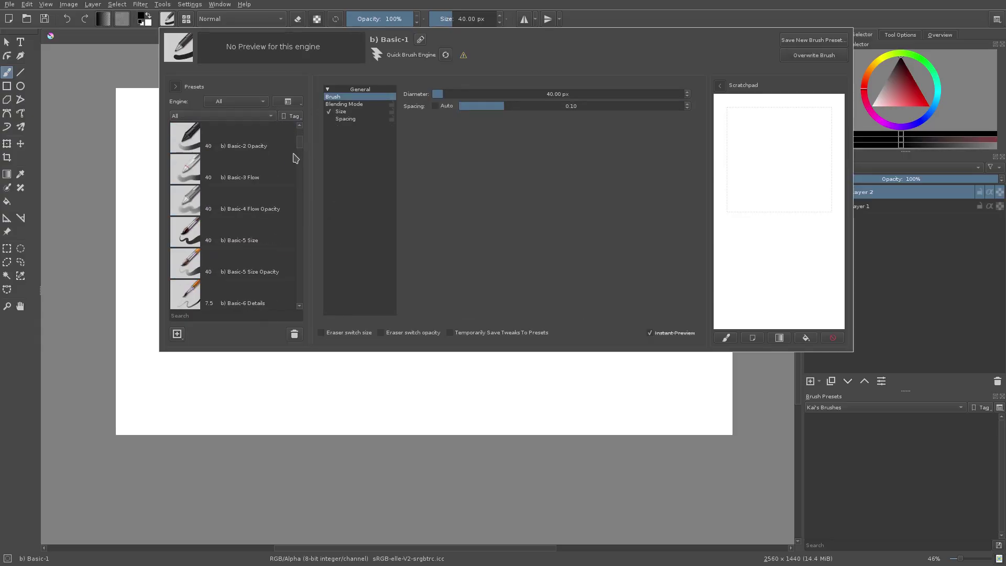
left_click(252, 240)
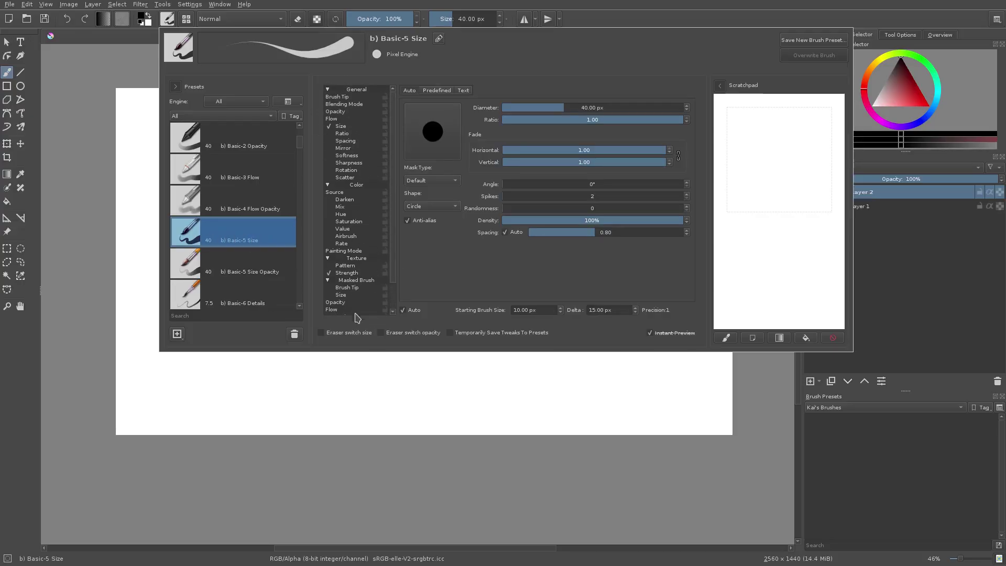
scroll(302, 144, "up", 1)
left_click(285, 150)
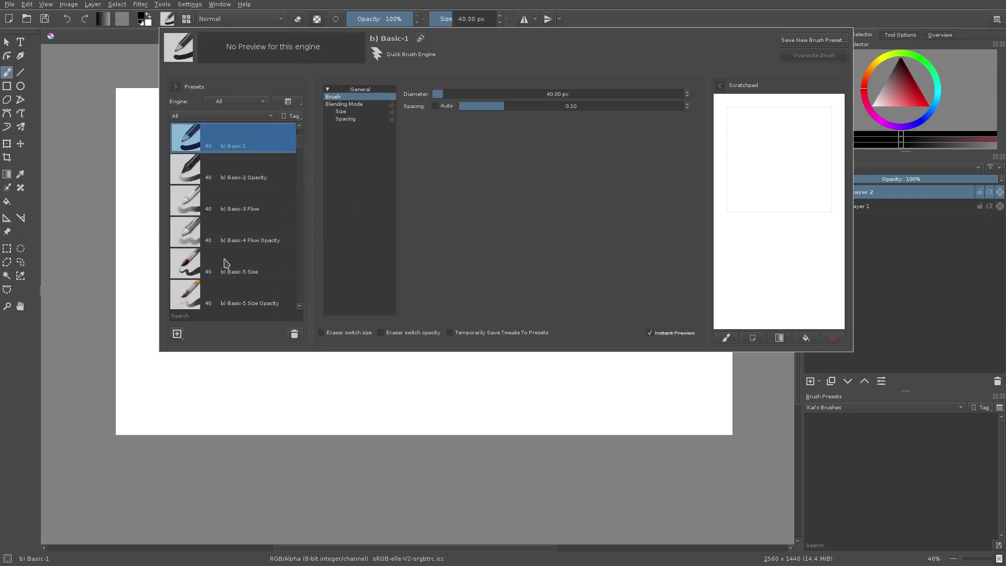
left_click(255, 270)
left_click(241, 137)
left_click(254, 268)
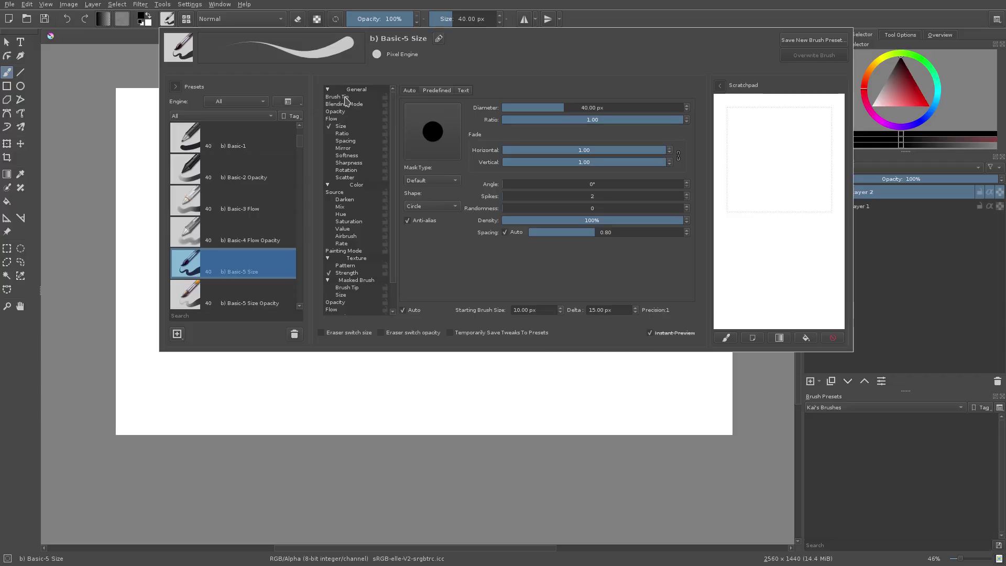
Step: Uncheck pressure-driven Size, look through Painting Mode and Opacity, then return to Brush Tip
left_click(328, 127)
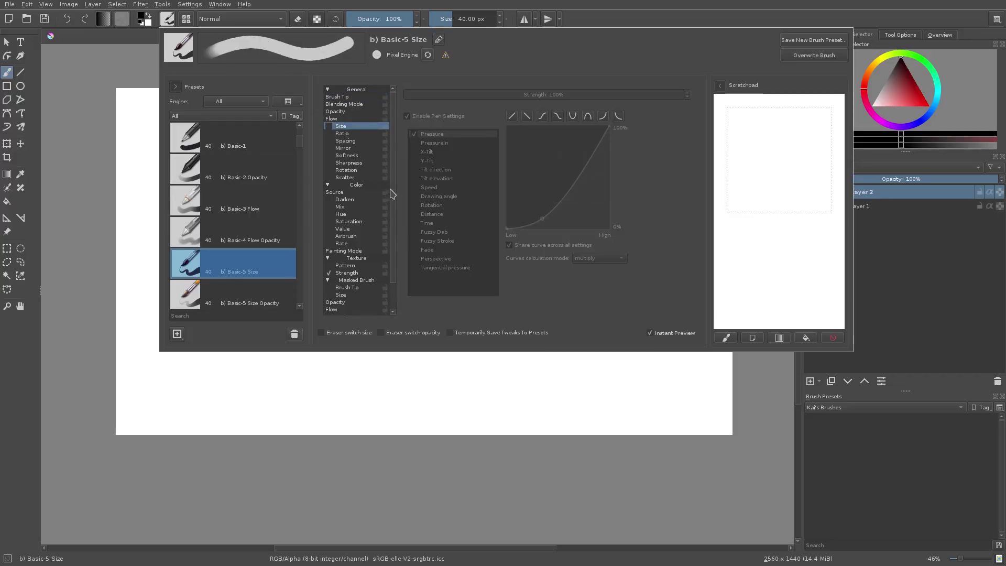
scroll(390, 193, "down", 1)
left_click(343, 222)
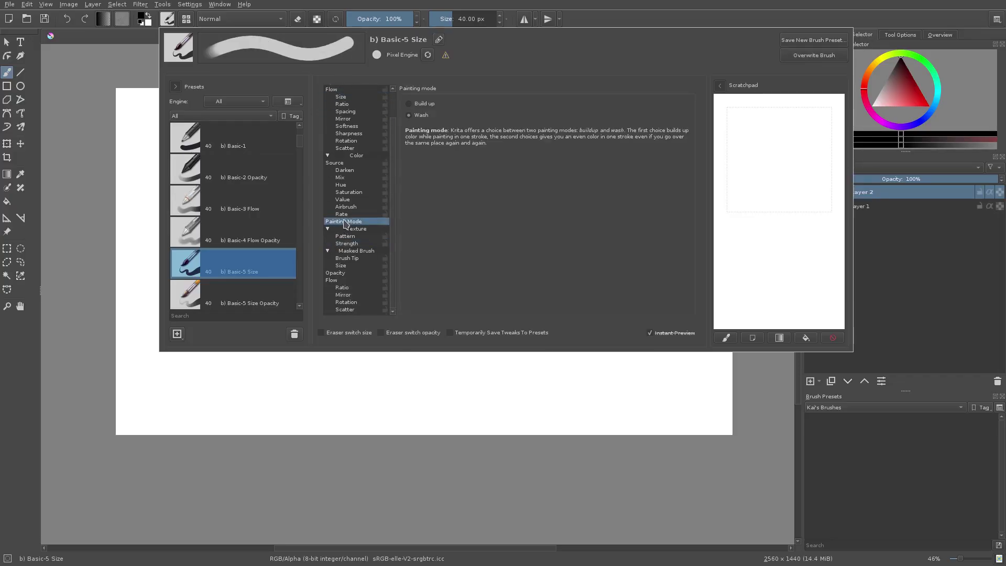
left_click(343, 288)
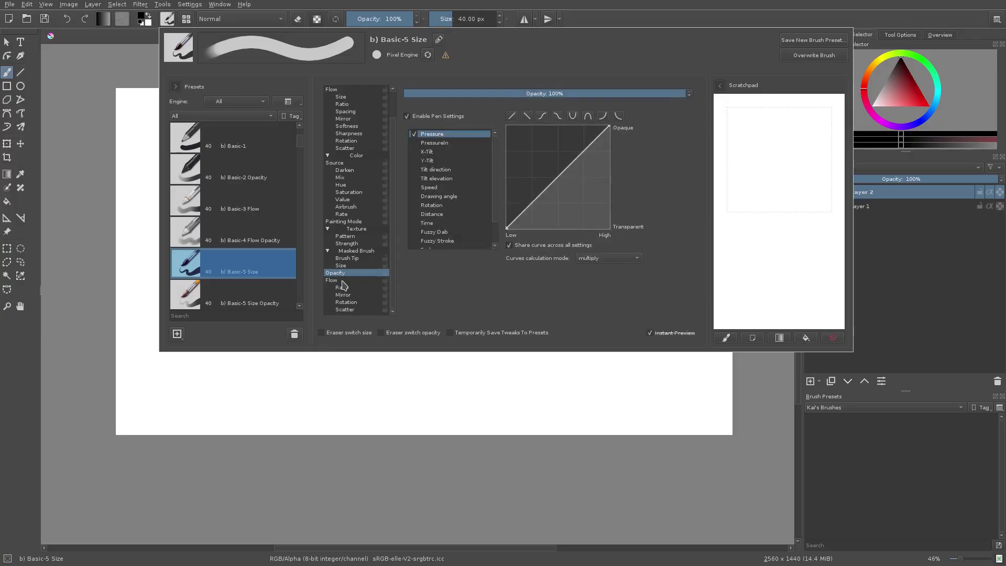
scroll(338, 157, "up", 1)
left_click(336, 96)
Step: Scribble uniform test strokes on the scratchpad, then clear it
left_click_drag(809, 113, 732, 221)
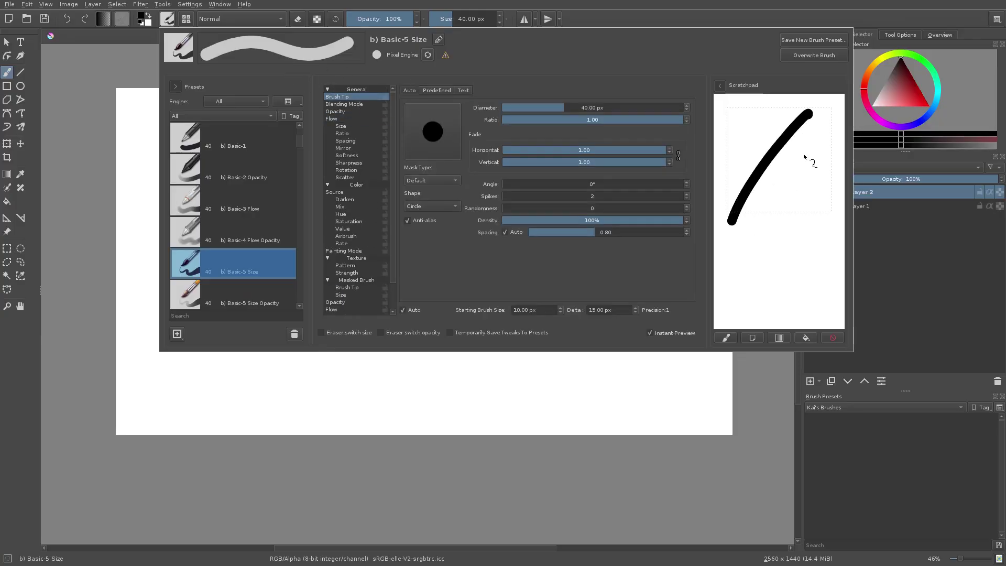
left_click_drag(804, 151, 751, 258)
left_click_drag(822, 184, 776, 300)
left_click_drag(828, 142, 798, 188)
left_click_drag(813, 175, 770, 274)
left_click_drag(827, 218, 838, 307)
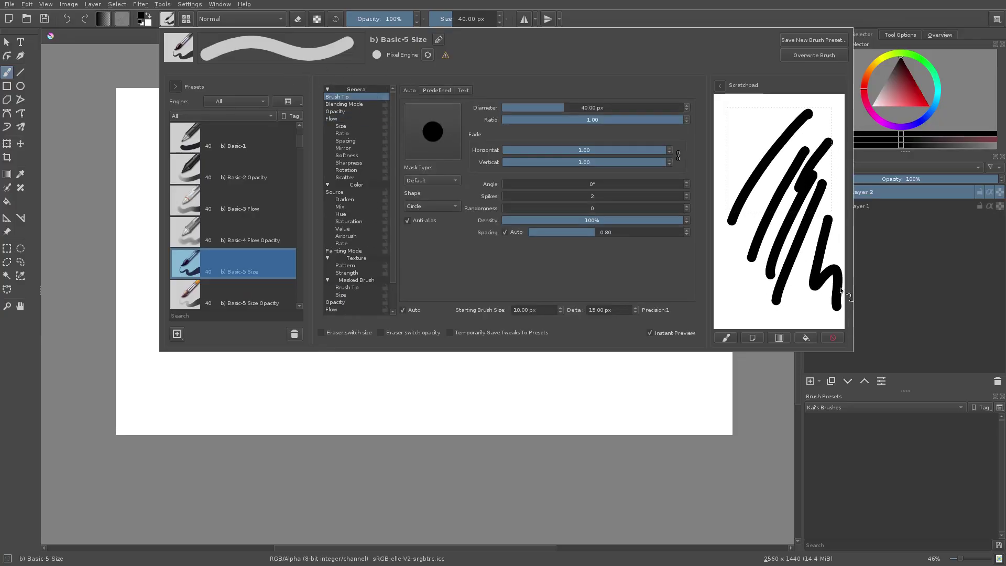
left_click(809, 334)
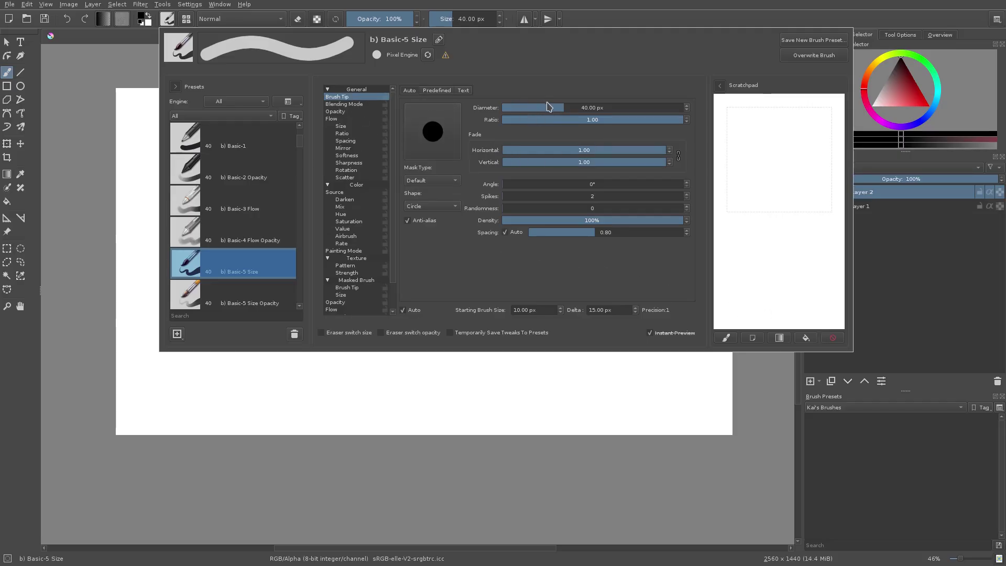
Step: Shrink the brush diameter to 8 px and paint thin test strokes on the scratchpad
left_click_drag(553, 107, 538, 106)
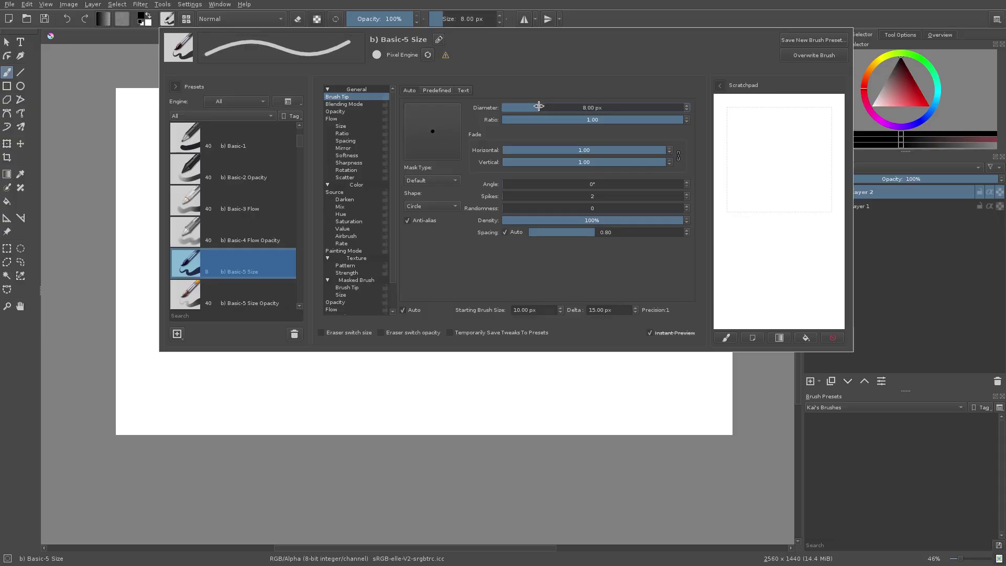
left_click_drag(795, 115, 727, 229)
left_click_drag(780, 149, 733, 250)
left_click_drag(818, 131, 765, 224)
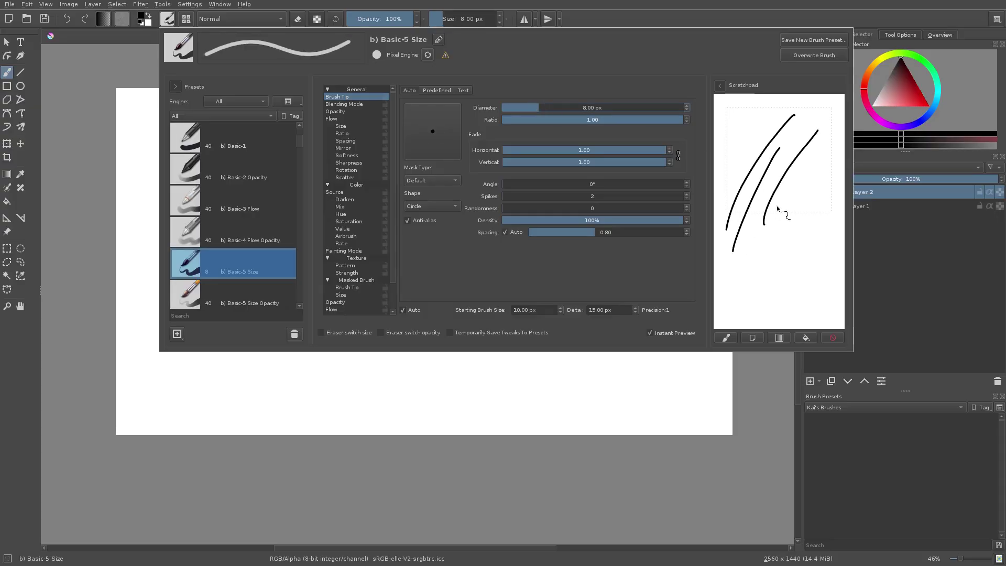
left_click_drag(825, 155, 752, 282)
left_click_drag(825, 191, 769, 292)
Step: Try a 170 px diameter, then settle on 20 px, testing each on the scratchpad
left_click_drag(591, 104, 603, 107)
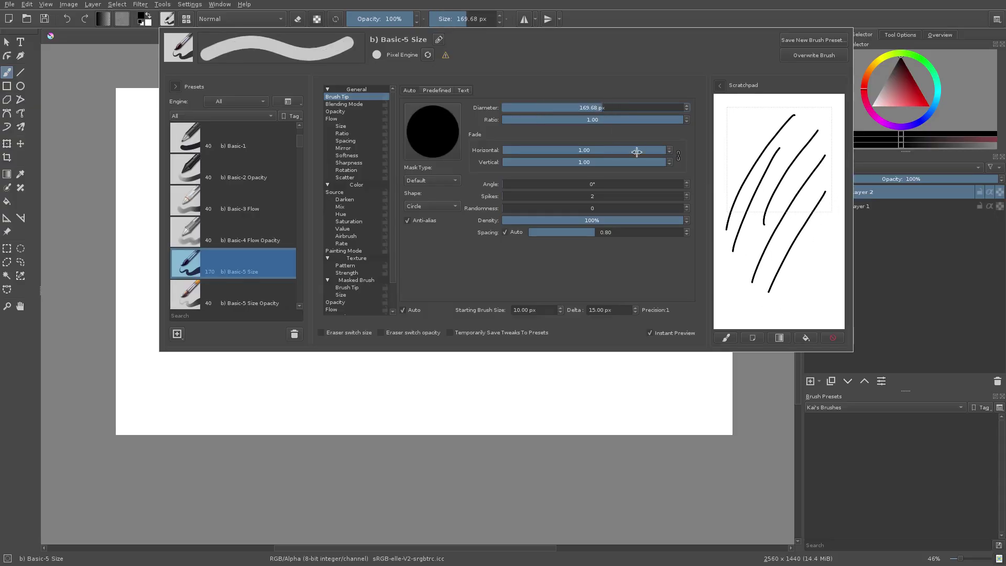
left_click(833, 336)
left_click_drag(796, 104, 733, 242)
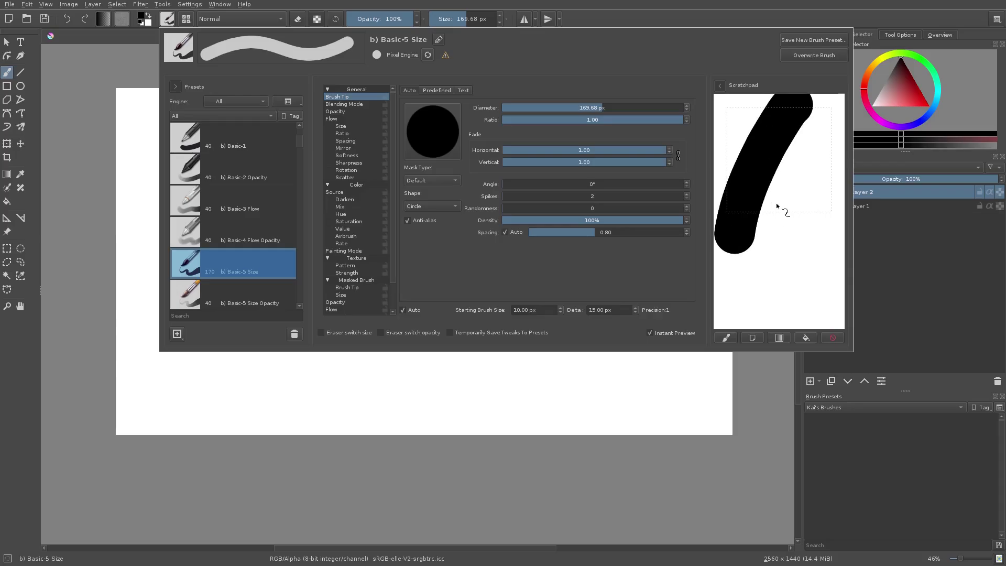
left_click_drag(816, 149, 795, 339)
left_click(831, 338)
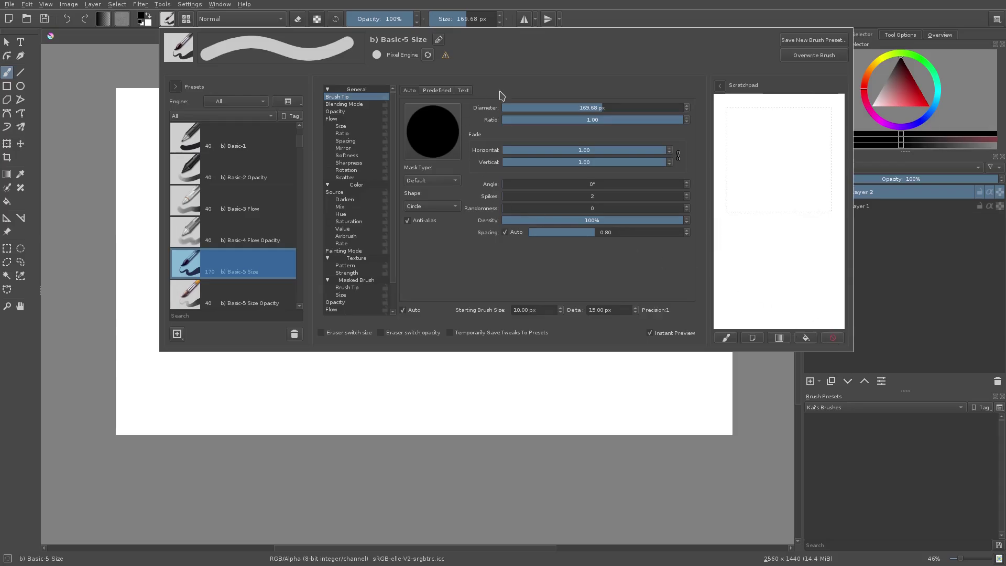
left_click_drag(574, 107, 551, 107)
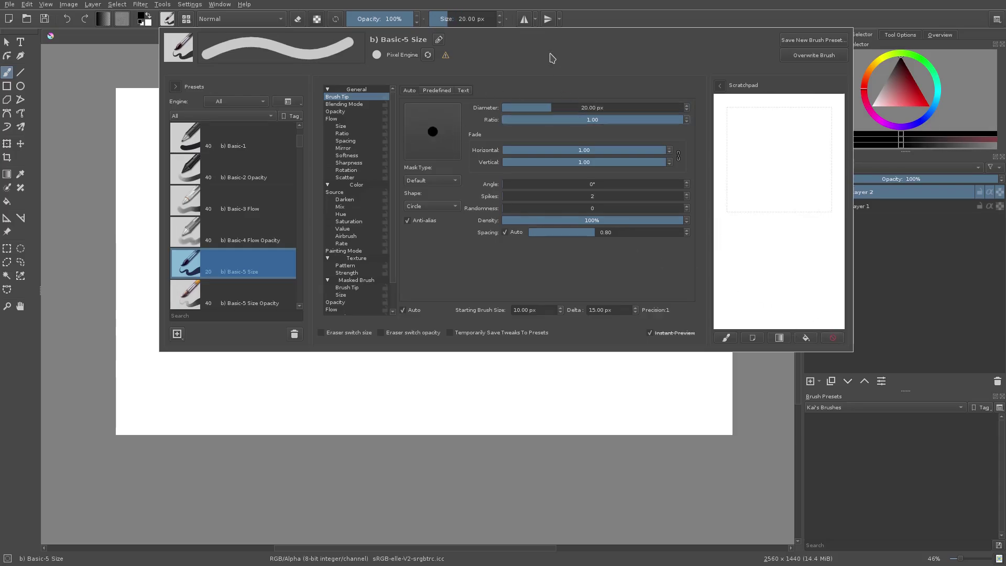
left_click_drag(817, 123, 768, 252)
left_click(832, 337)
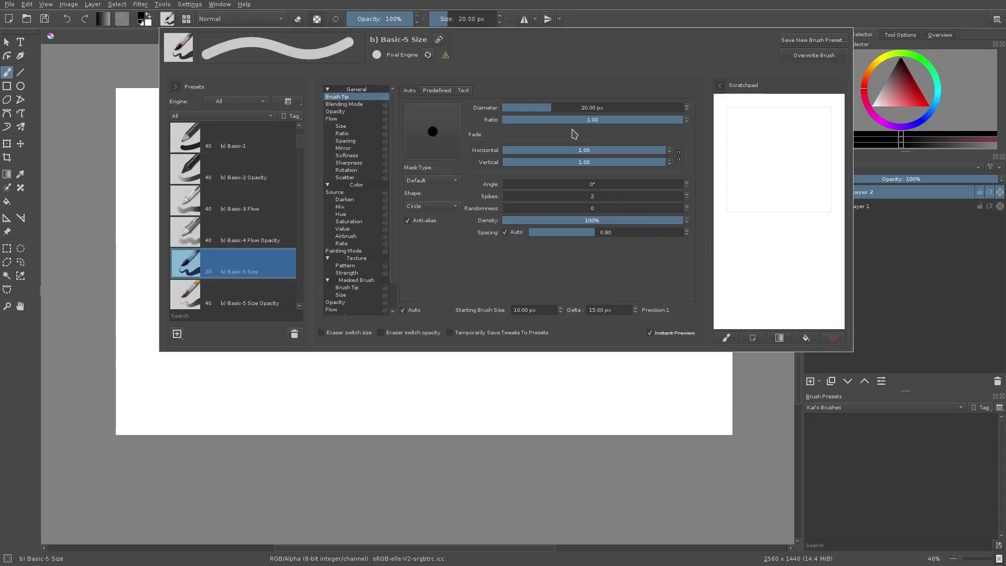
Step: Flatten the tip ratio to about 0.19, then 0.28, testing calligraphic strokes
left_click(595, 119)
mouse_move(561, 119)
left_mouse_down()
mouse_move(518, 119)
mouse_move(536, 119)
left_mouse_up()
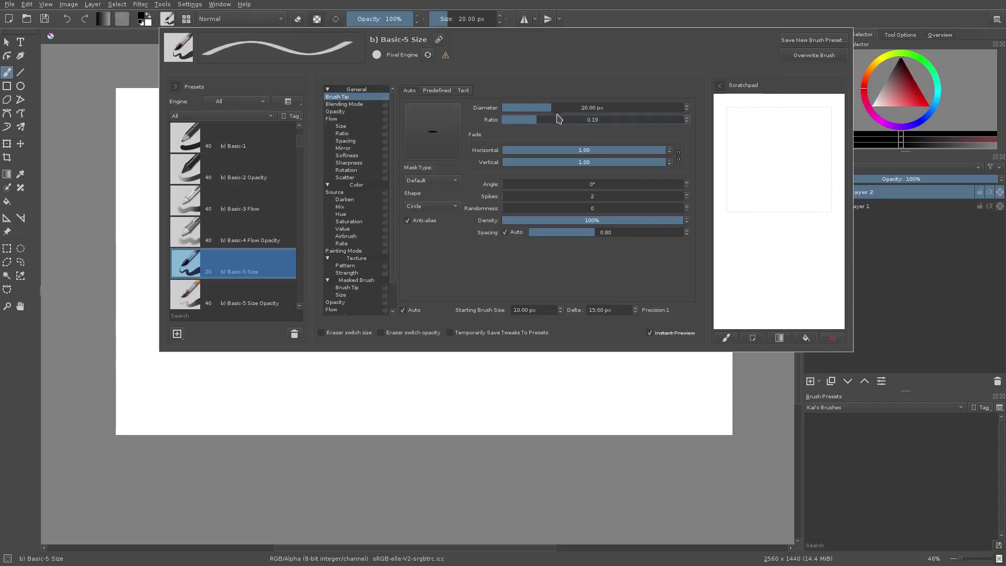
left_click(553, 120)
left_click_drag(812, 109, 774, 263)
left_click_drag(750, 296, 833, 302)
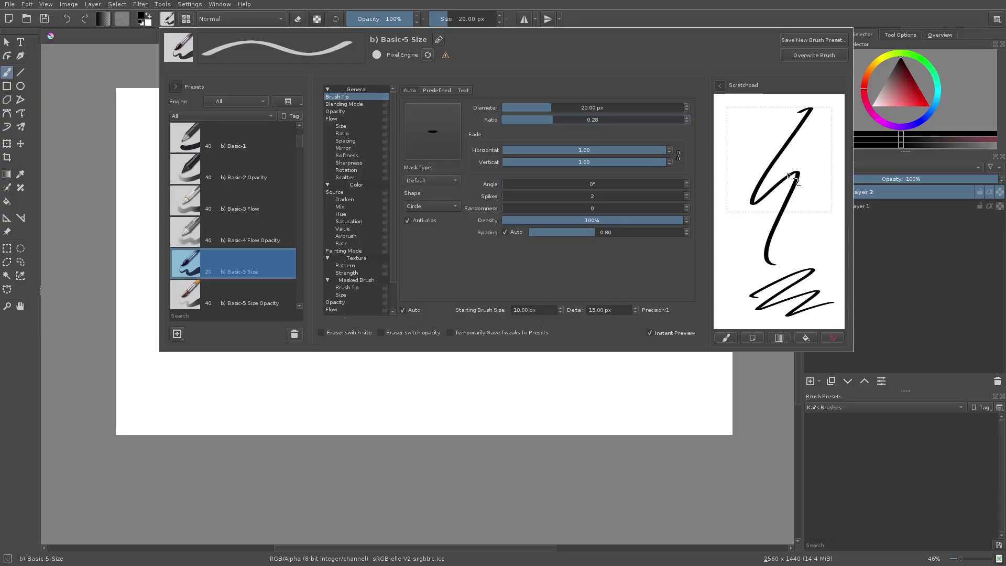
left_click(833, 338)
mouse_move(736, 157)
left_mouse_down()
mouse_move(763, 206)
mouse_move(792, 166)
mouse_move(740, 165)
mouse_move(715, 256)
left_mouse_up()
left_click(840, 339)
Step: Thin the tip ratio to 0.15, test vertical and horizontal strokes, then widen it slightly
left_click(534, 121)
left_click_drag(741, 183, 795, 170)
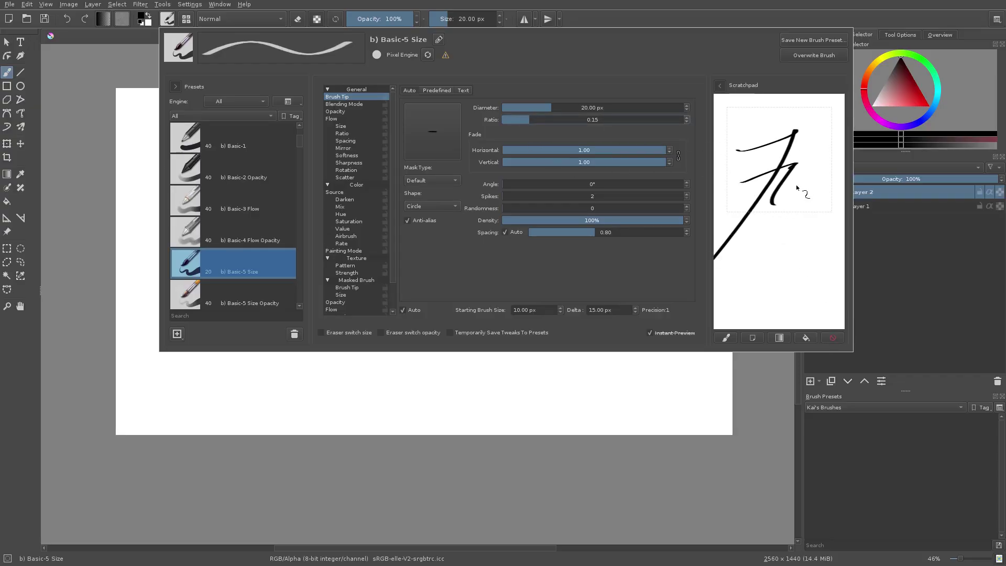
left_click(833, 337)
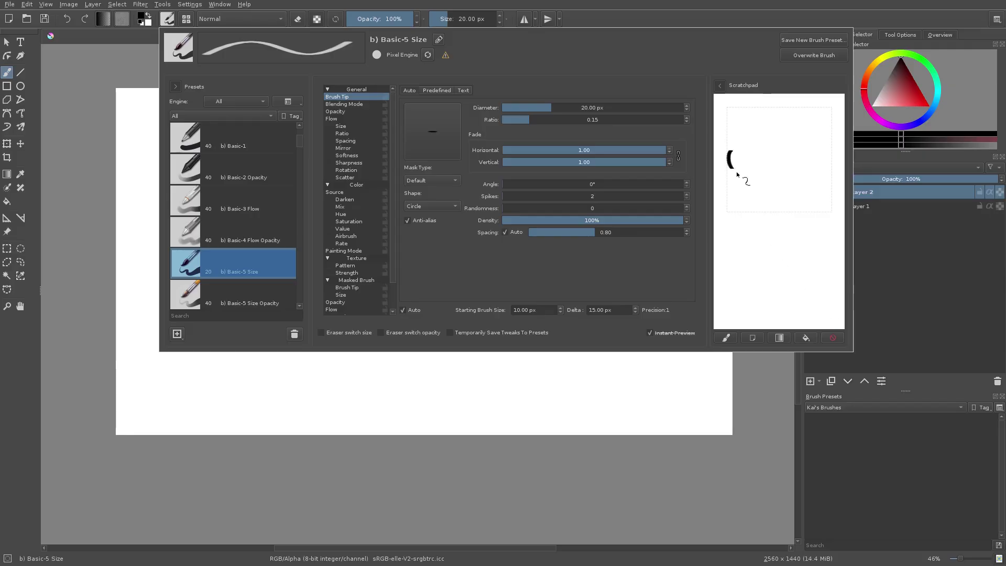
left_click_drag(752, 156, 736, 265)
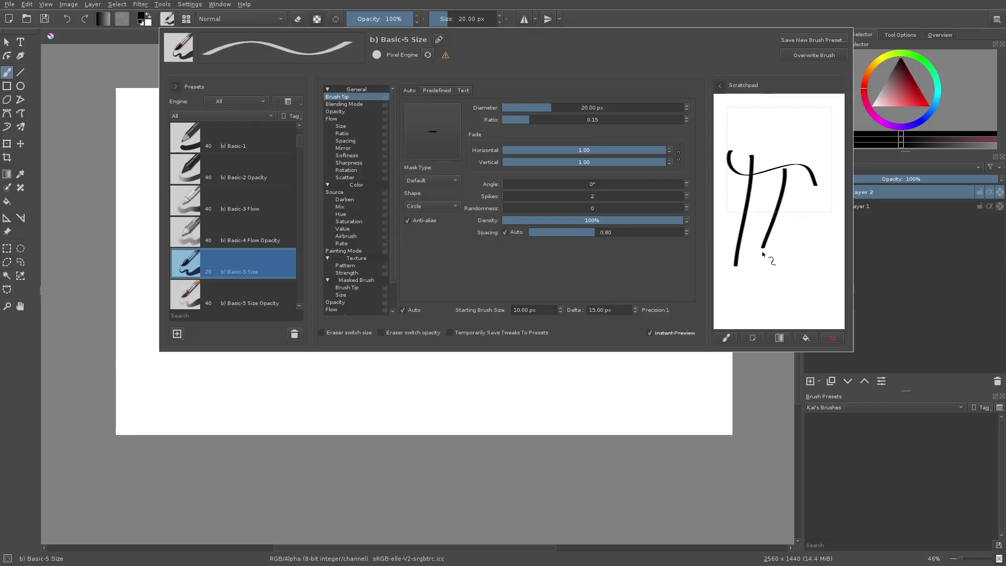
left_click_drag(728, 203, 816, 191)
left_click_drag(765, 158, 766, 208)
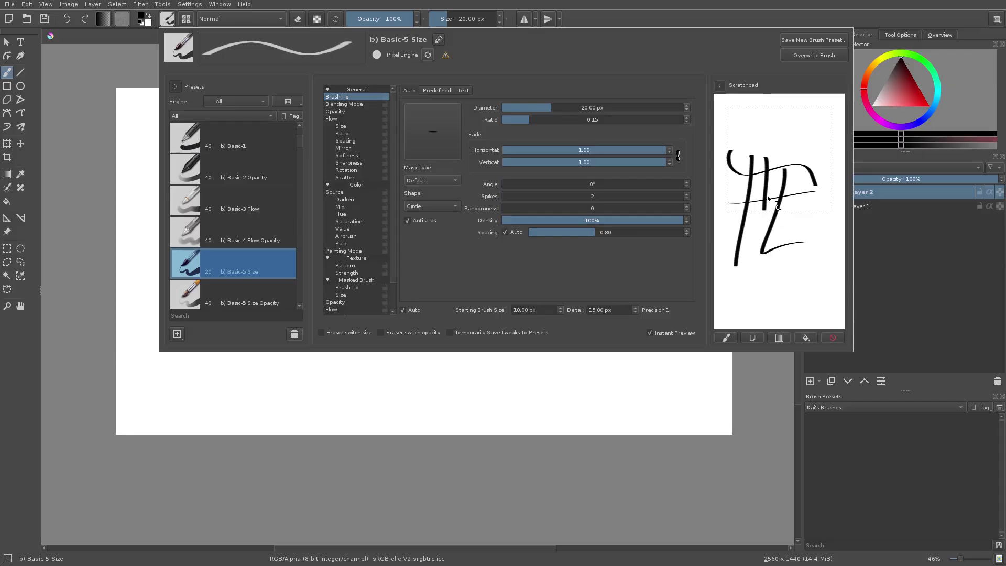
left_click(833, 337)
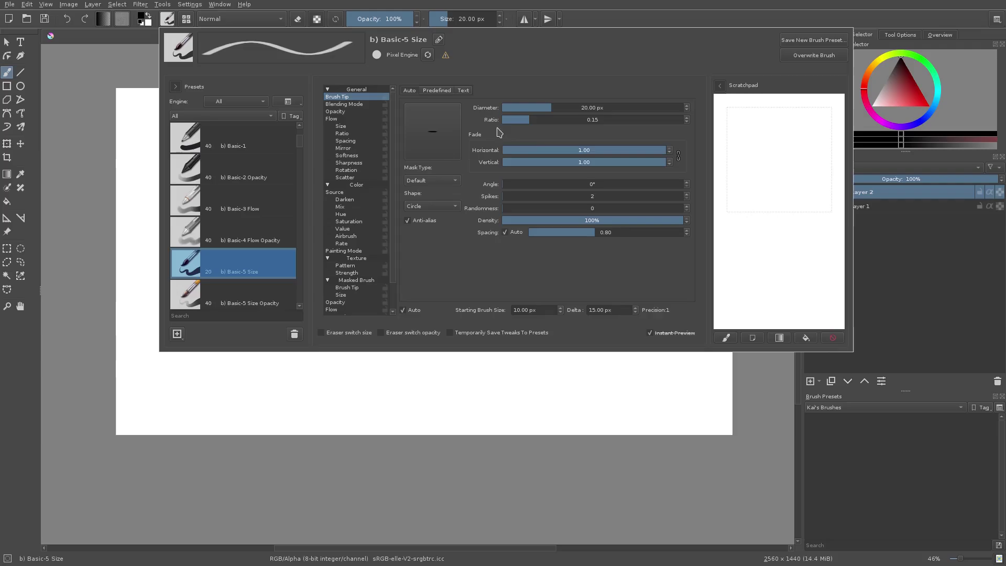
left_click(542, 119)
Step: Make the tip round, soften fade to 0.13, and test thick soft strokes at about 79 px
left_click_drag(567, 116, 685, 121)
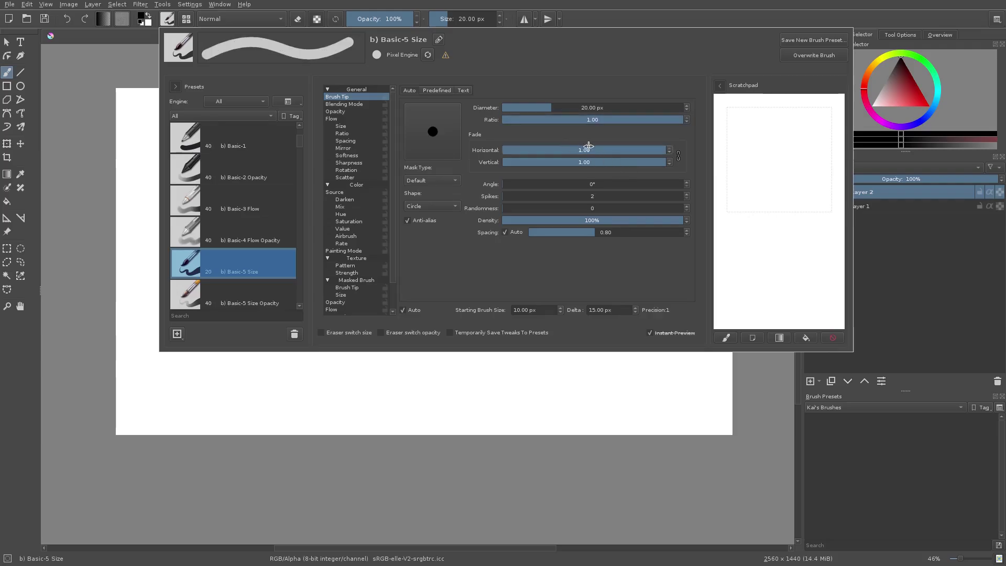
left_click_drag(589, 146, 523, 150)
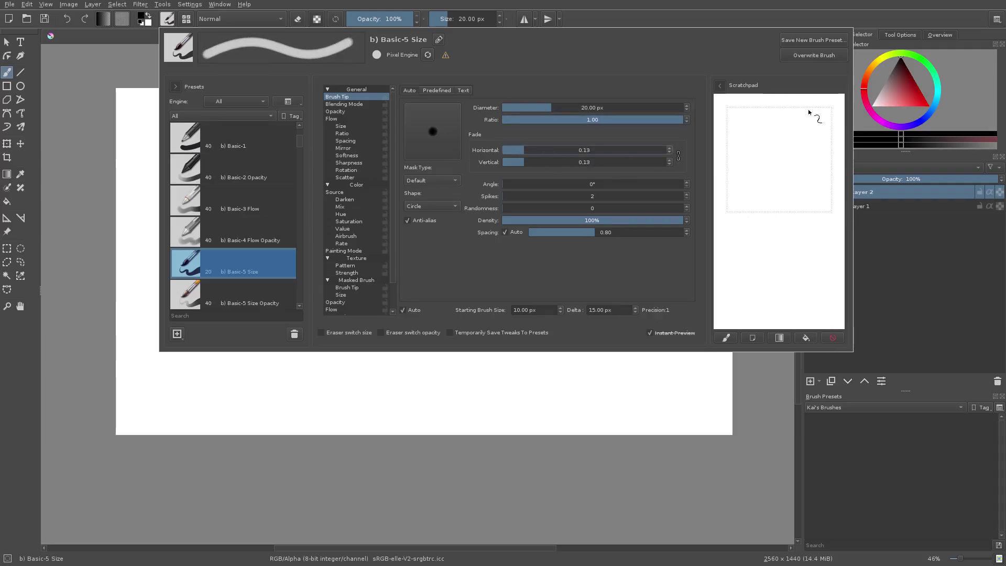
mouse_move(809, 114)
left_mouse_down()
mouse_move(762, 177)
mouse_move(768, 248)
left_mouse_up()
left_click(579, 107)
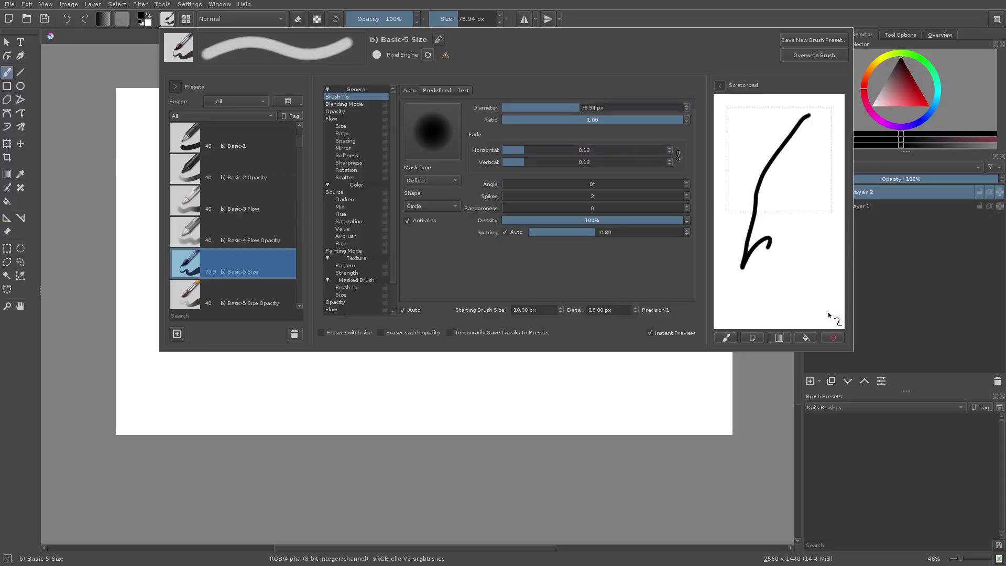
left_click(832, 337)
left_click_drag(787, 114, 739, 252)
left_click_drag(805, 172, 764, 283)
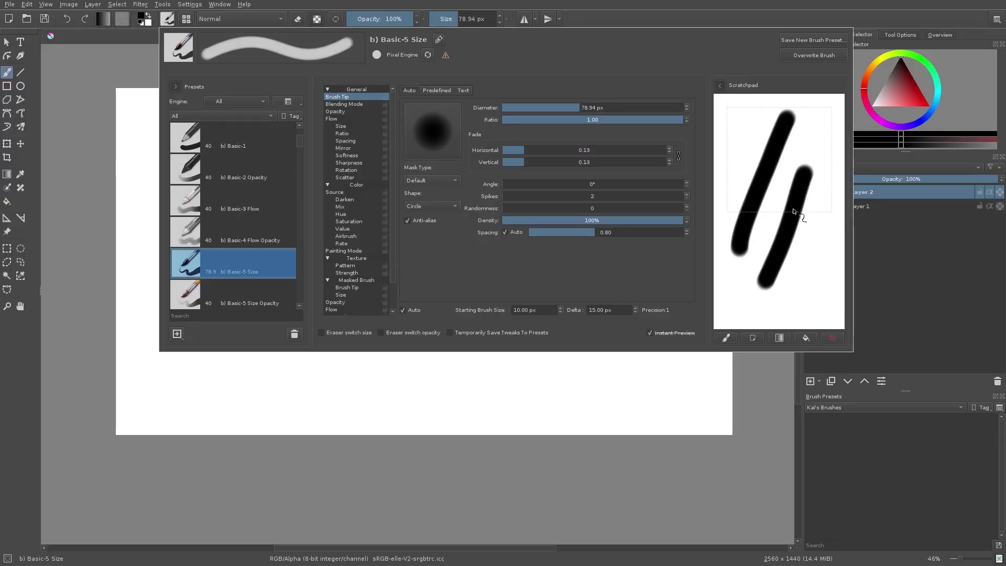
left_click_drag(828, 239, 798, 310)
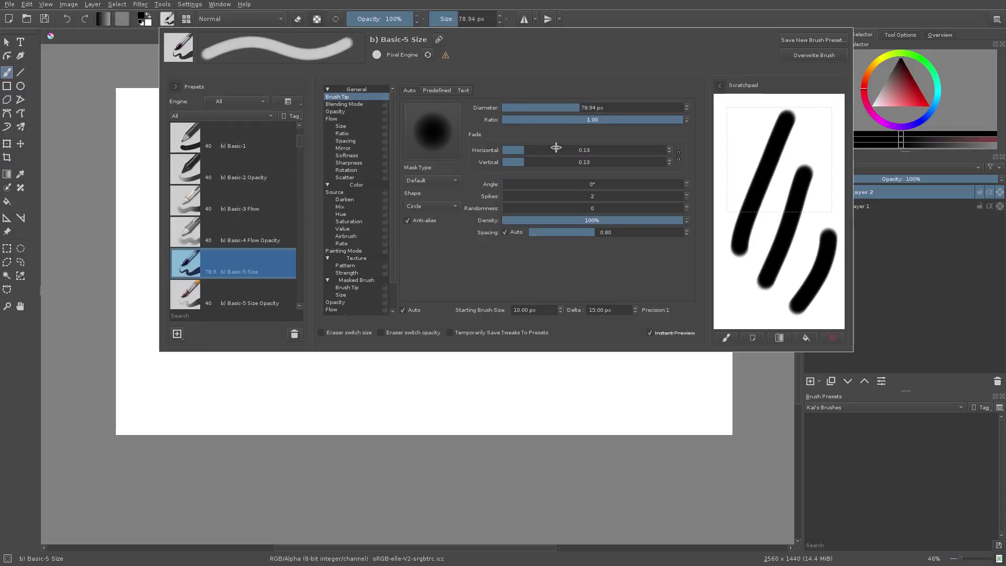
Step: Set fade to 1 for a hard edge and diameter to 20 px, then clear the scratchpad
left_click_drag(556, 147, 580, 144)
left_click(602, 150)
type("1")
key("Return")
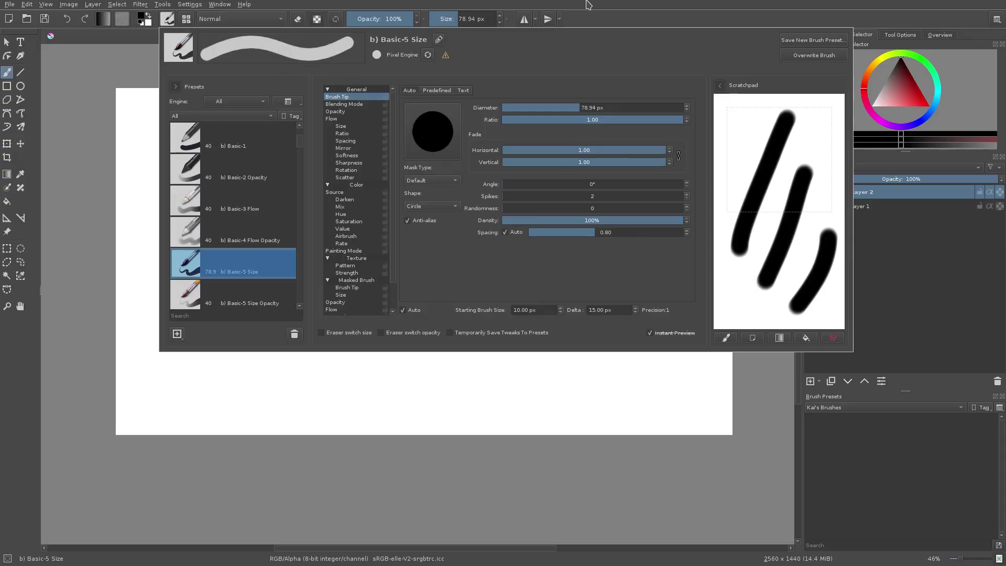
left_click(535, 106)
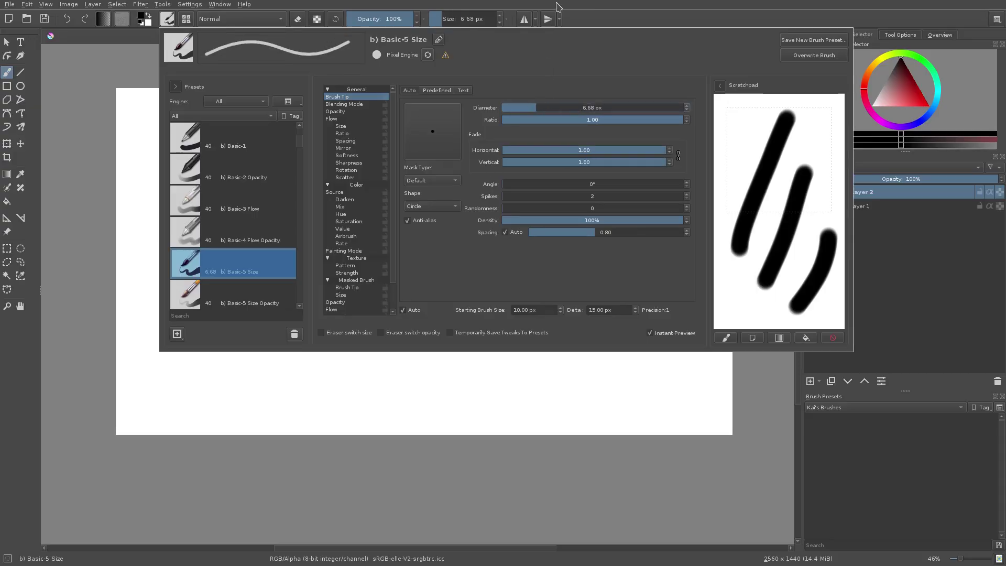
type("20")
key("Return")
left_click(834, 338)
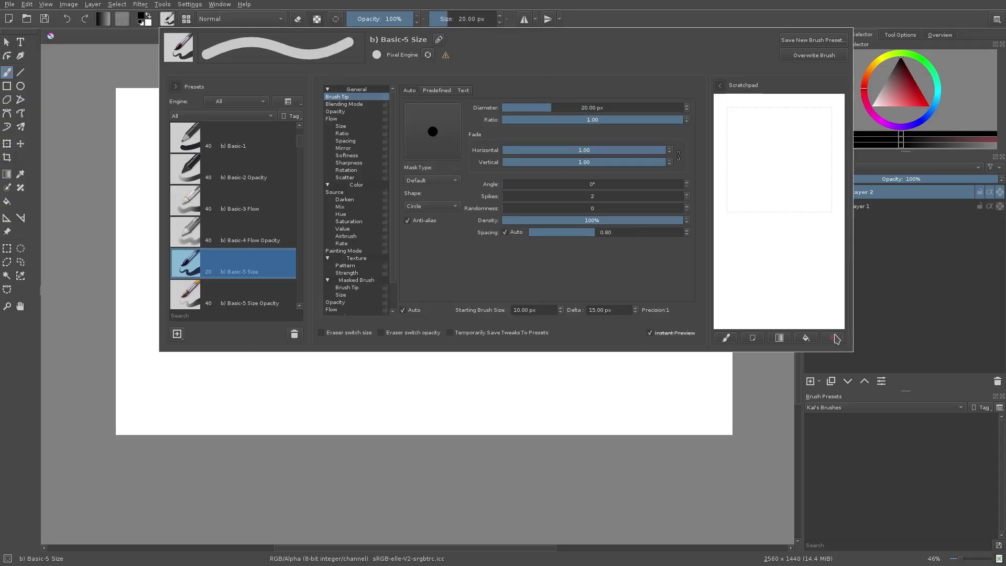
Step: Rotate the tip through several angles up to 360° at ratio 0.19, painting test strokes
left_click_drag(528, 184, 602, 184)
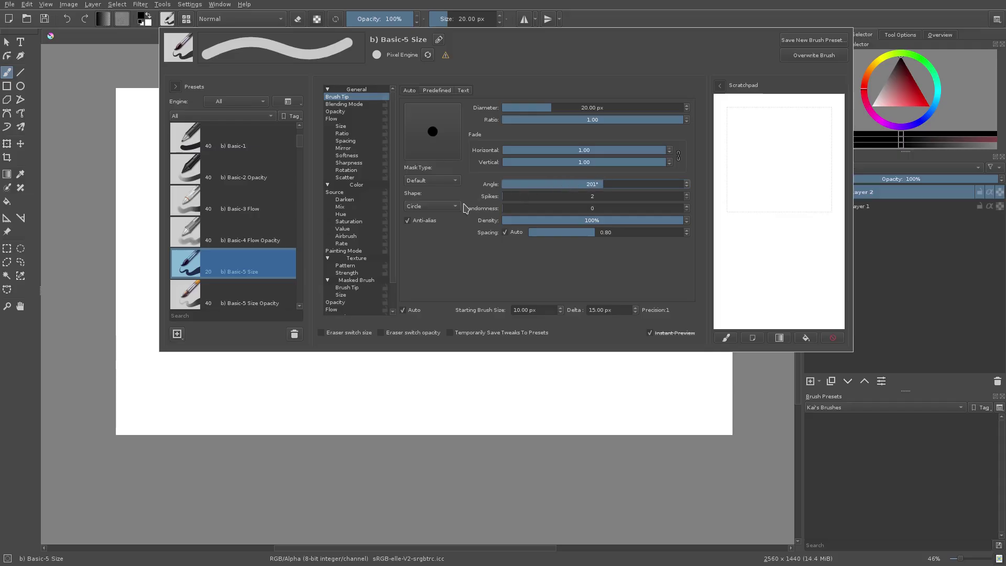
left_click(536, 120)
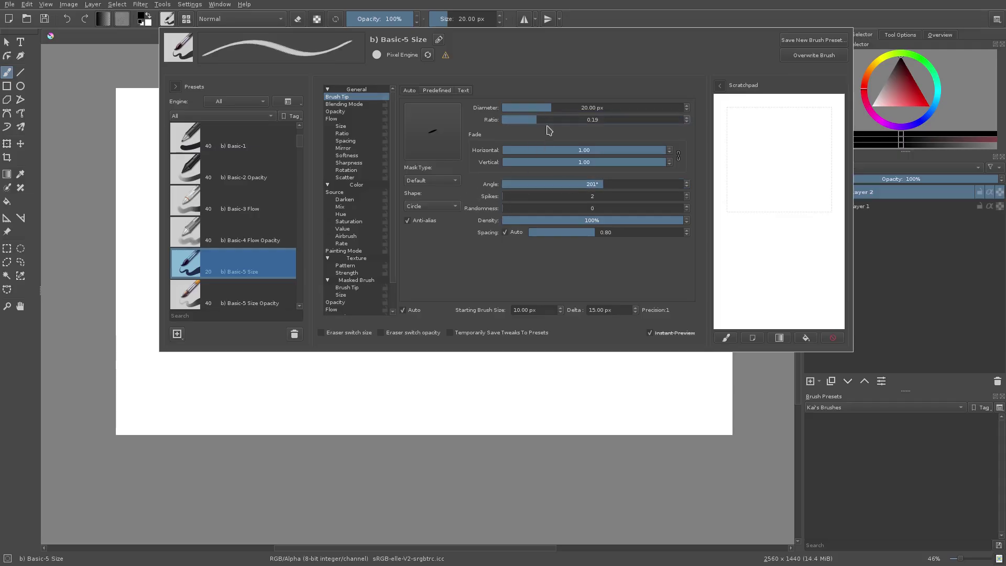
left_click_drag(603, 183, 654, 184)
mouse_move(752, 157)
left_mouse_down()
mouse_move(807, 198)
mouse_move(804, 228)
left_mouse_up()
left_click_drag(671, 187, 685, 184)
mouse_move(796, 123)
left_mouse_down()
mouse_move(808, 158)
mouse_move(789, 324)
mouse_move(740, 276)
left_mouse_up()
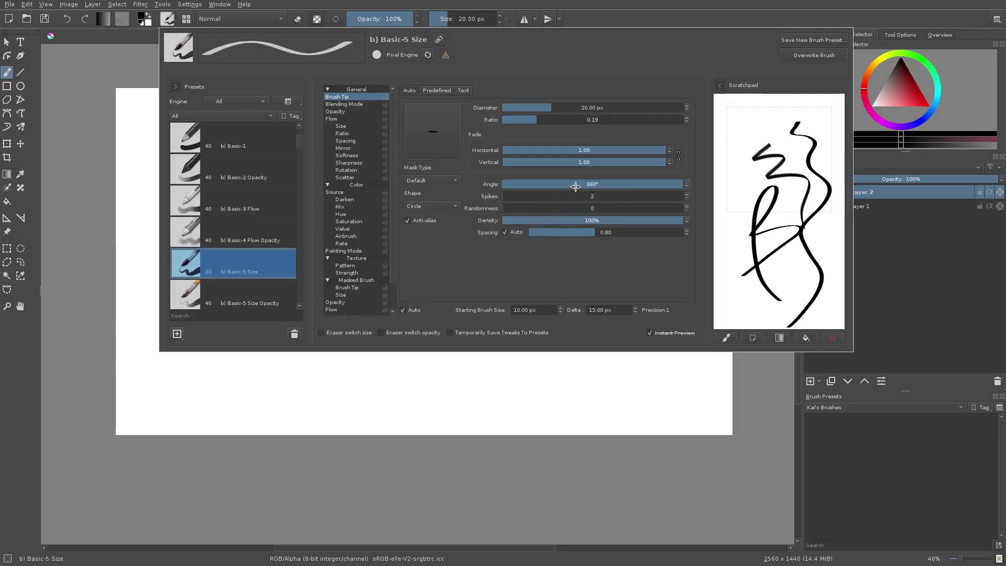
left_click_drag(575, 185, 500, 184)
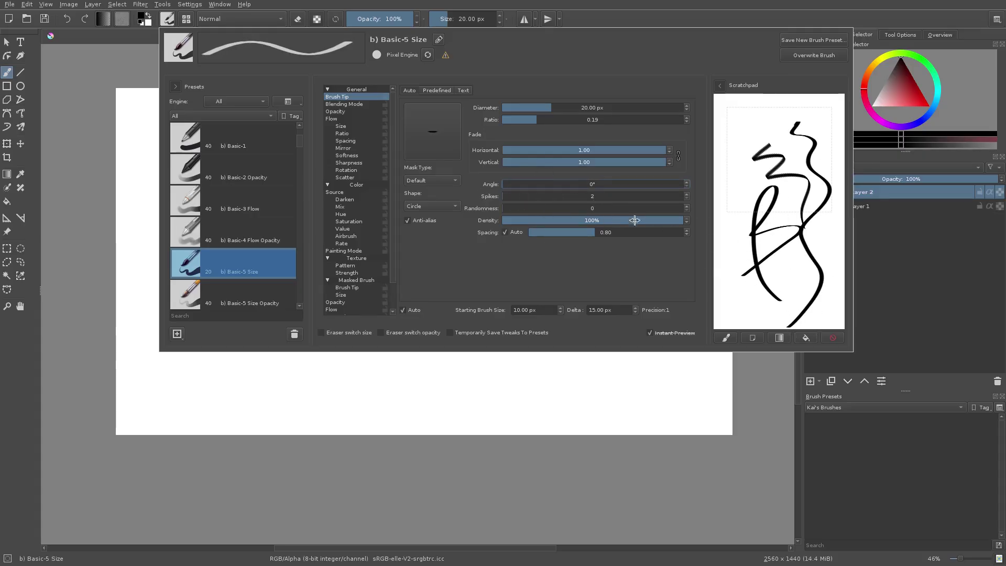
Step: Make a 10-spike tip at 194° angle, squashed to ratio 0.15, and clear the scratchpad
left_click_drag(560, 120, 685, 119)
left_click(586, 196)
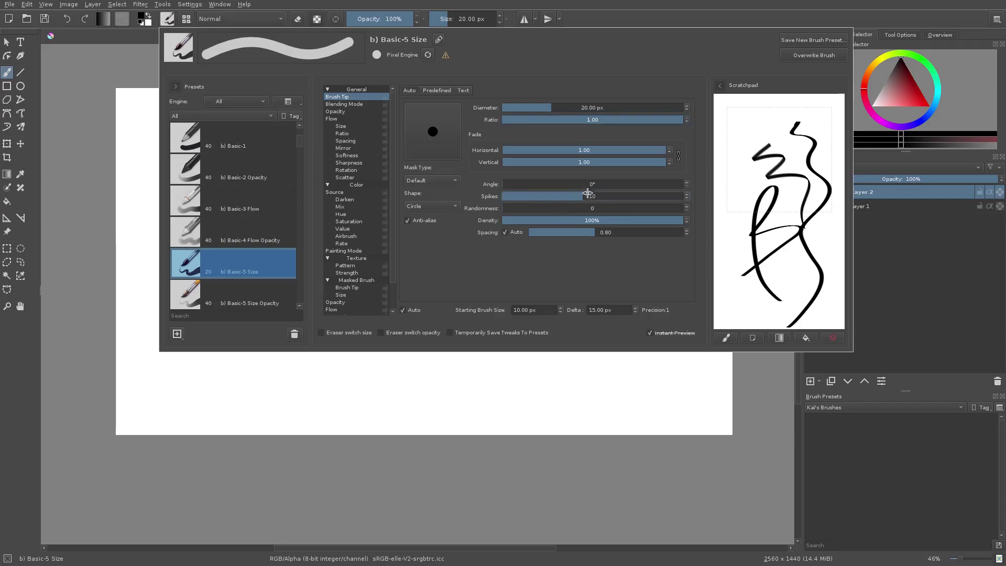
left_click_drag(586, 184, 601, 182)
left_click(557, 119)
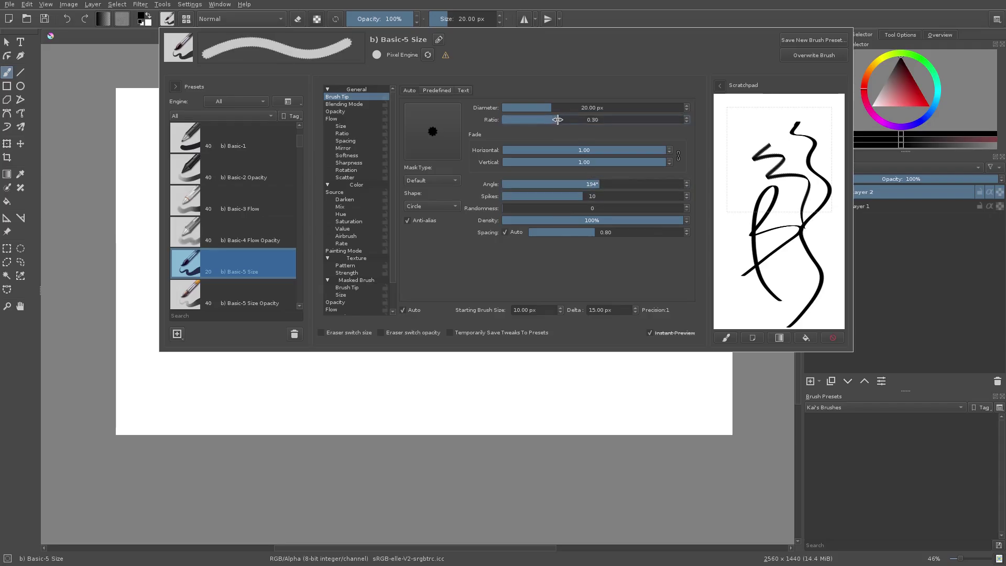
left_click_drag(557, 119, 529, 118)
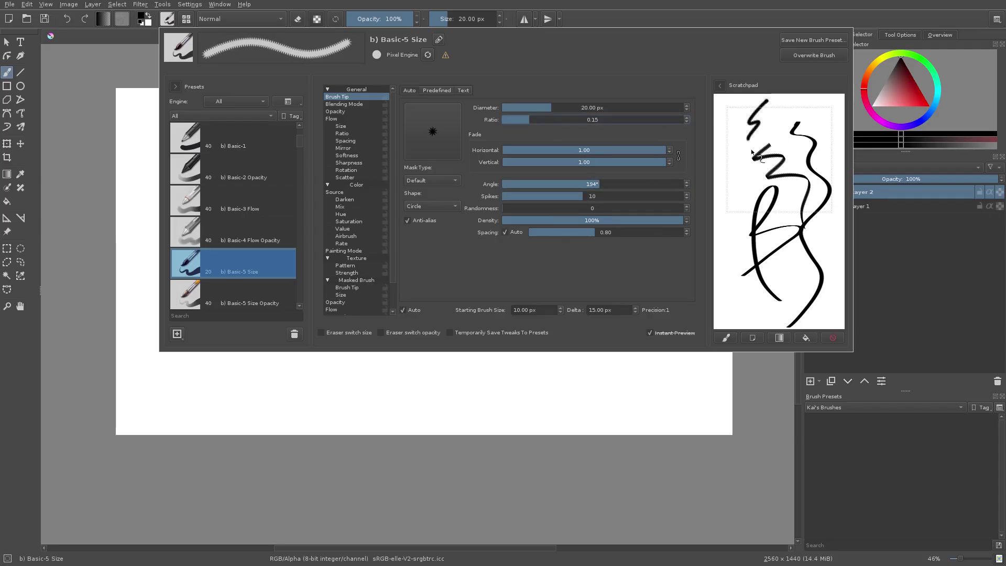
left_click(832, 337)
Step: Enlarge the diameter to 142.02 px and stamp several spiky stars on the scratchpad
left_click(595, 107)
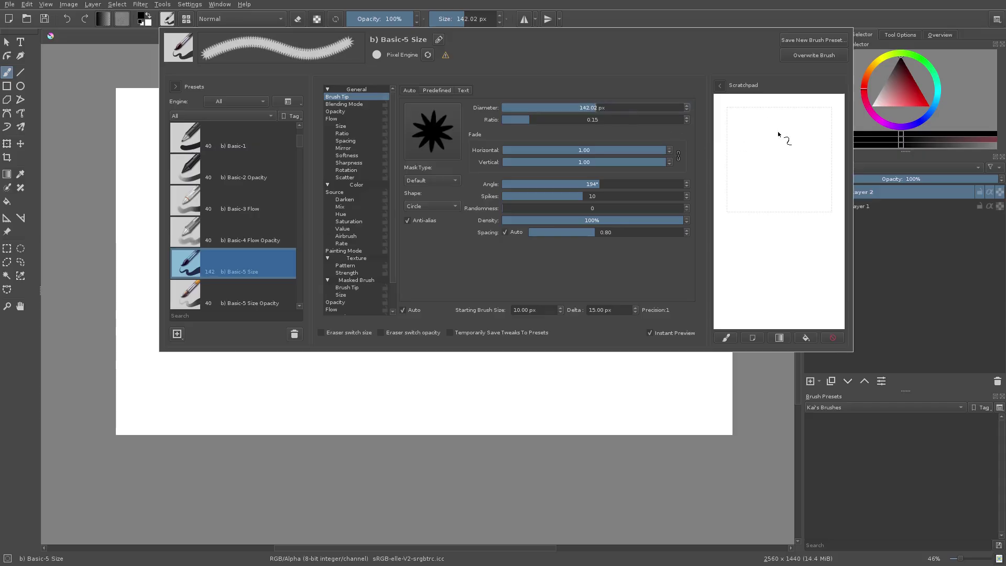
left_click_drag(781, 138, 805, 245)
left_click(777, 279)
left_click(742, 289)
left_click(820, 296)
left_click(751, 236)
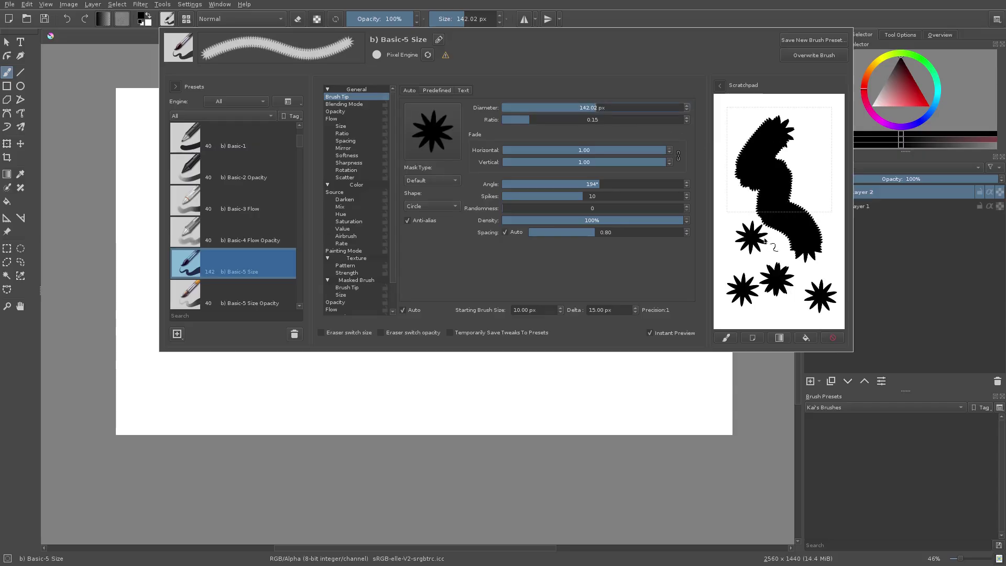
left_click(833, 337)
Step: Test tip randomness at 100 against 0 with strokes and stamps, then clear the scratchpad
left_click(592, 207)
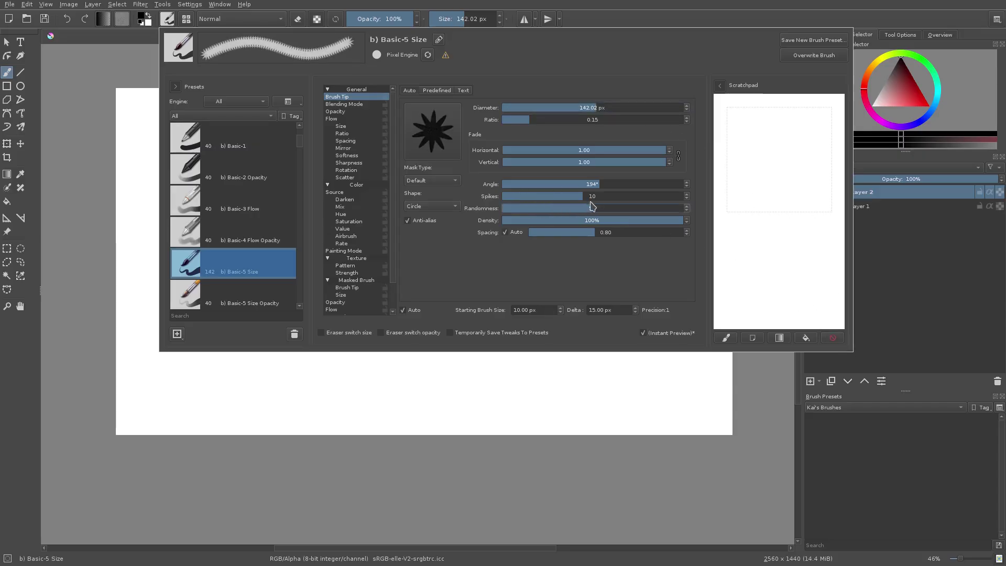
left_click_drag(592, 206, 684, 208)
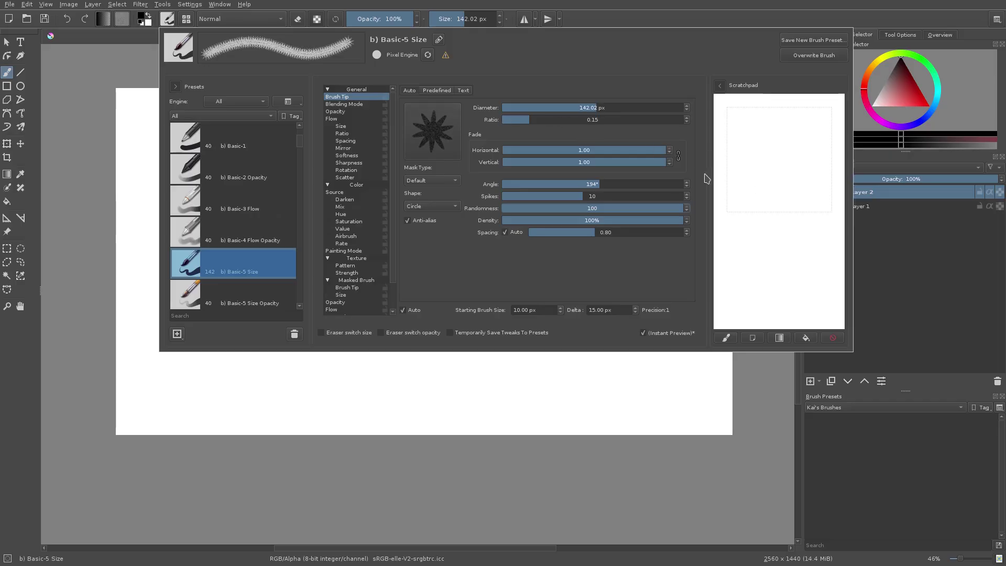
mouse_move(758, 159)
left_mouse_down()
mouse_move(785, 183)
mouse_move(791, 256)
mouse_move(774, 307)
left_mouse_up()
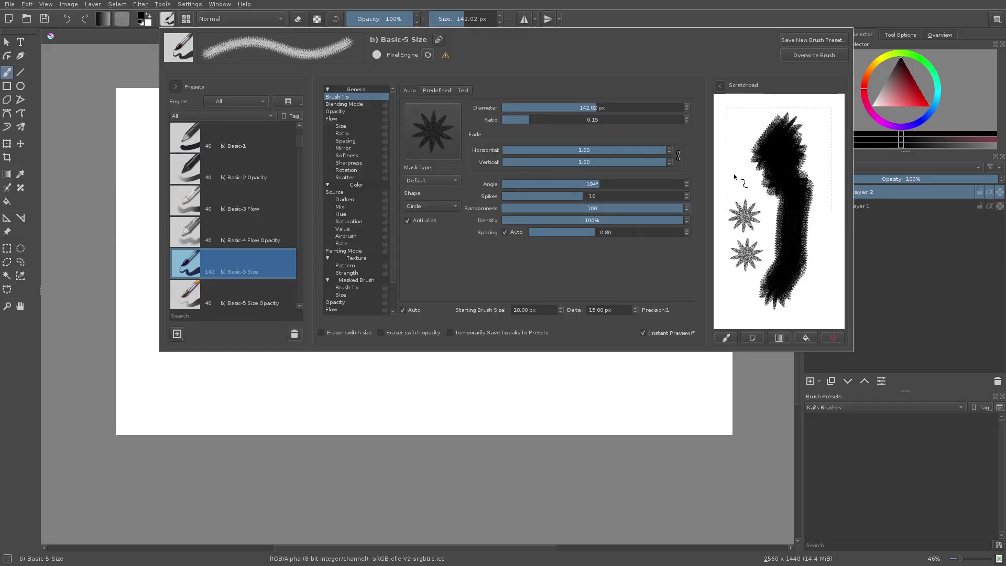
left_click(743, 122)
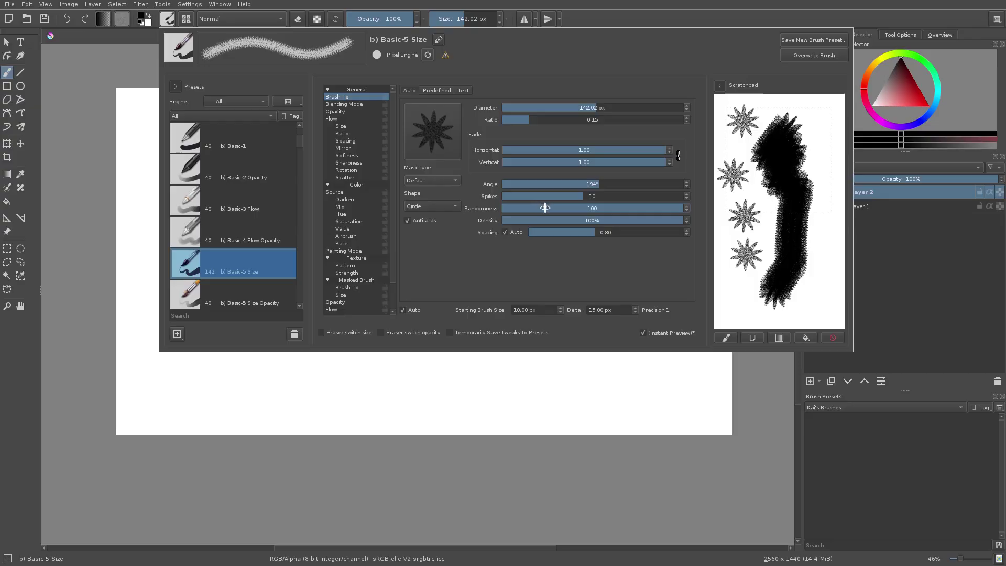
left_click_drag(545, 208, 500, 208)
left_click(819, 293)
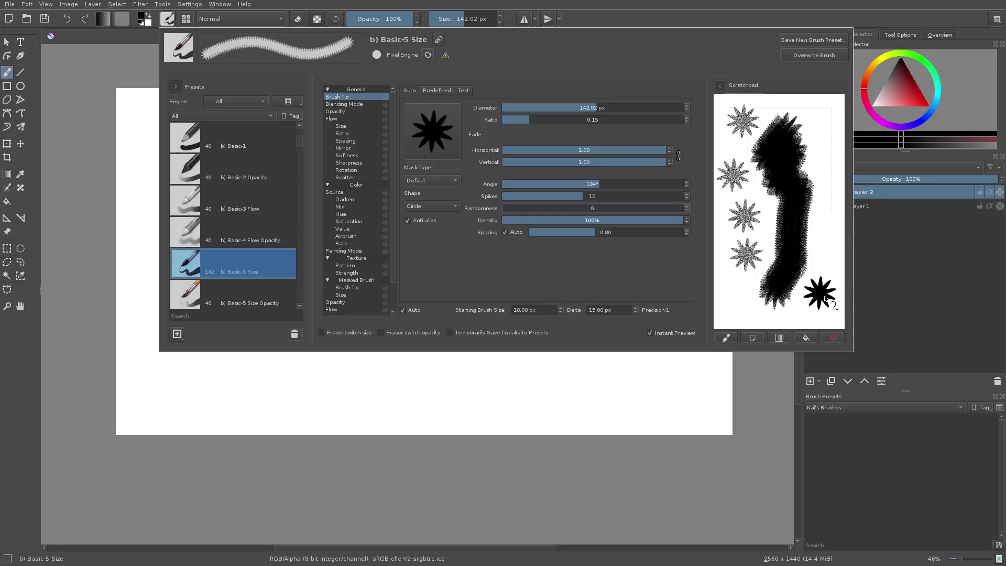
left_click(832, 337)
Step: Reset to 2 spikes, 0° angle and ratio 1.00, lower density, and test a grainy stroke
left_click_drag(523, 196, 501, 197)
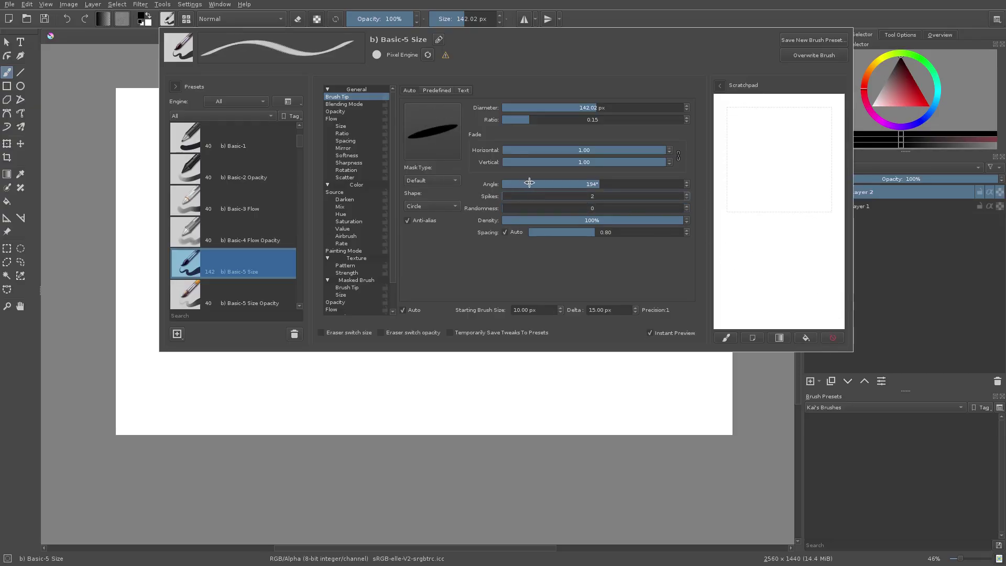
left_click_drag(546, 114, 501, 120)
left_click_drag(580, 184, 495, 213)
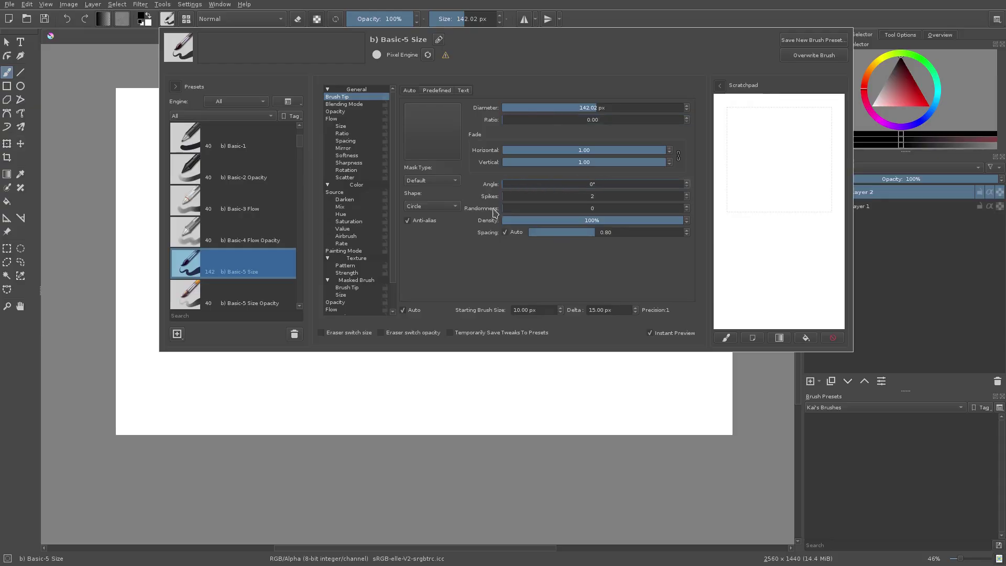
left_click(561, 121)
left_click_drag(565, 121, 718, 121)
mouse_move(579, 221)
left_mouse_down()
mouse_move(545, 221)
mouse_move(525, 198)
mouse_move(596, 196)
mouse_move(589, 212)
left_mouse_up()
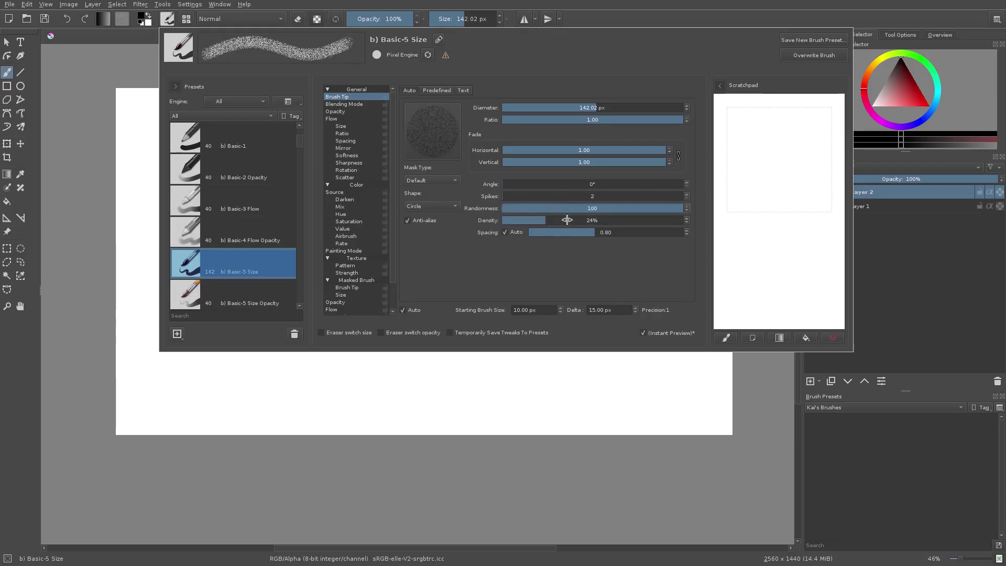
mouse_move(786, 137)
left_mouse_down()
mouse_move(731, 215)
mouse_move(769, 281)
left_mouse_up()
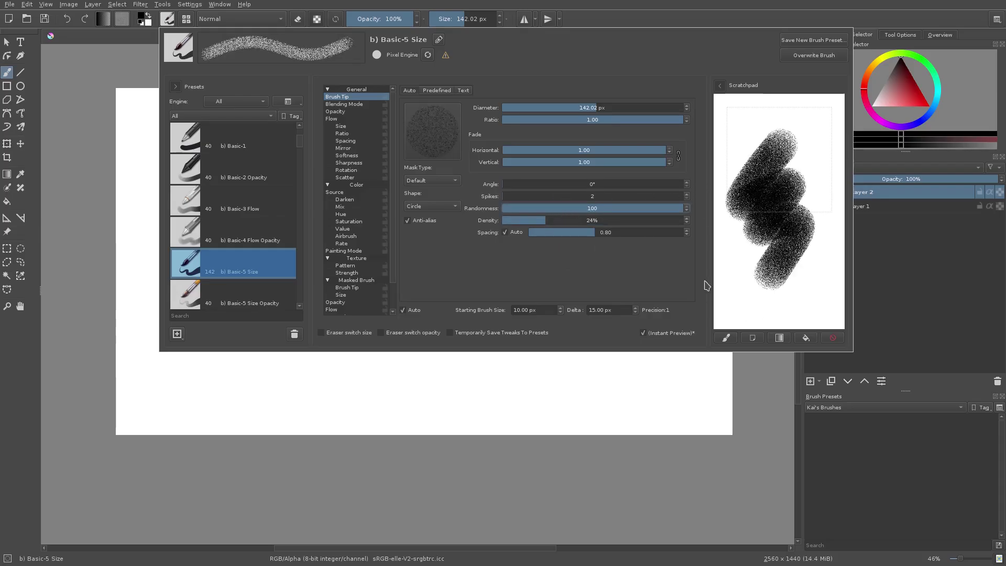
Step: Compare grainy strokes with randomness at 0 and 100, ending with randomness 0
left_click_drag(550, 208, 446, 217)
mouse_move(772, 115)
left_mouse_down()
mouse_move(817, 304)
mouse_move(762, 311)
mouse_move(762, 231)
mouse_move(775, 215)
left_mouse_up()
left_click(832, 338)
mouse_move(778, 143)
left_mouse_down()
mouse_move(743, 222)
mouse_move(822, 181)
mouse_move(786, 301)
mouse_move(834, 297)
mouse_move(823, 173)
mouse_move(793, 155)
left_mouse_up()
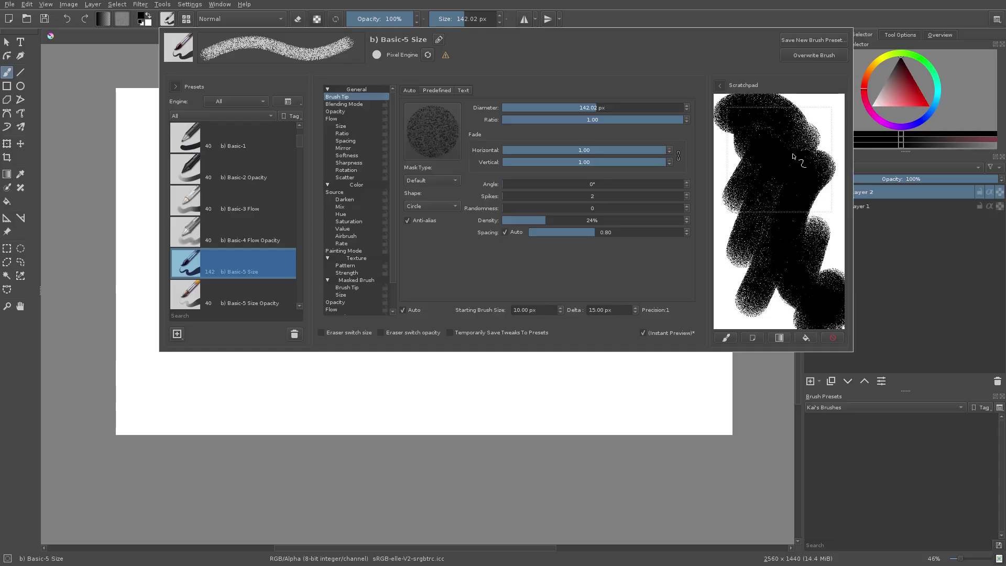
left_click_drag(532, 210, 704, 182)
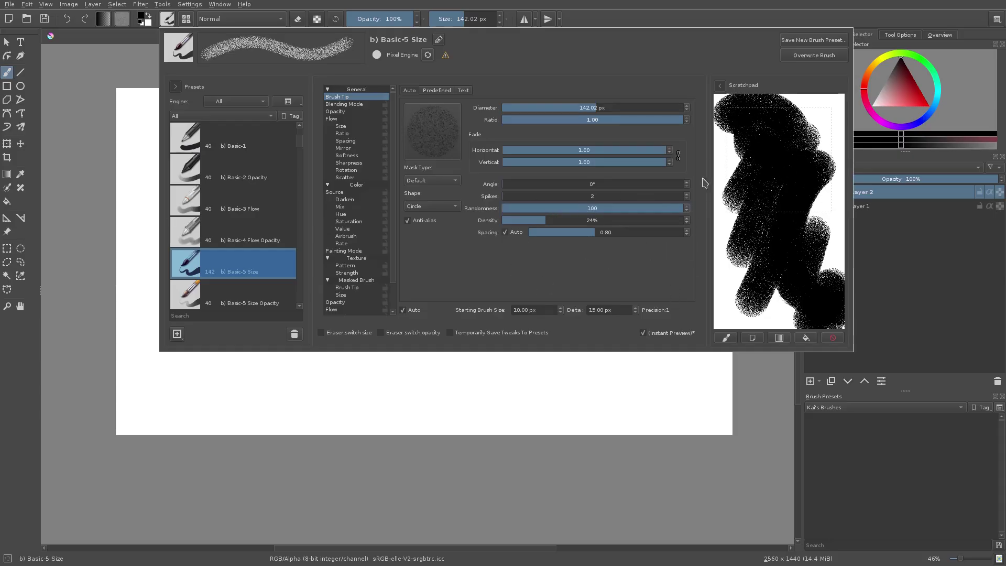
left_click(832, 338)
mouse_move(768, 124)
left_mouse_down()
mouse_move(775, 231)
mouse_move(823, 152)
mouse_move(753, 287)
mouse_move(833, 296)
left_mouse_up()
left_click(832, 338)
mouse_move(550, 208)
left_mouse_down()
mouse_move(484, 219)
mouse_move(512, 220)
mouse_move(504, 216)
left_mouse_up()
Step: Widen dab spacing to 5.51 and test a grainy looping stroke
left_click_drag(567, 232, 608, 229)
mouse_move(522, 219)
left_mouse_down()
mouse_move(646, 221)
mouse_move(594, 230)
mouse_move(539, 207)
mouse_move(610, 232)
mouse_move(655, 232)
left_mouse_up()
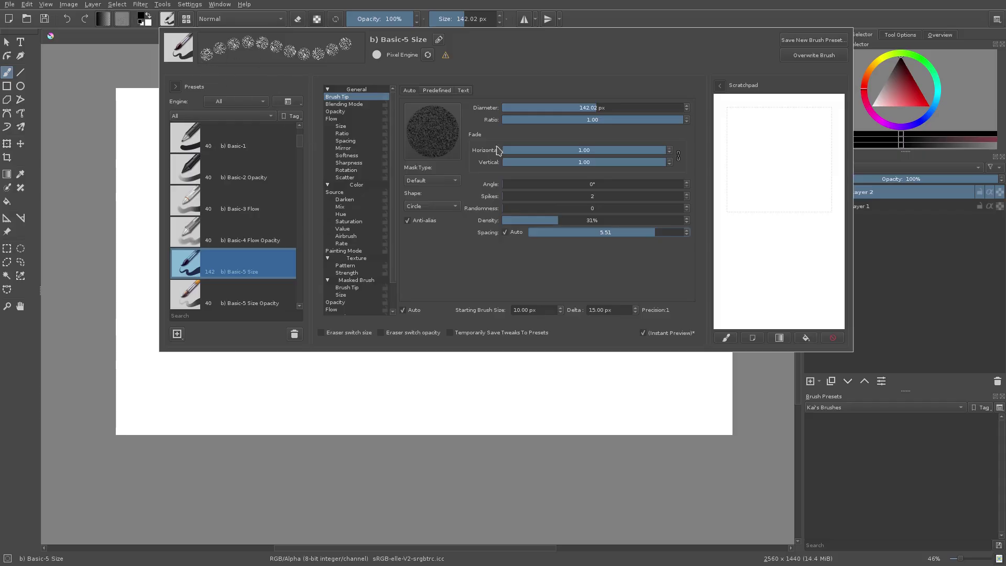
mouse_move(825, 133)
left_mouse_down()
mouse_move(731, 269)
mouse_move(822, 314)
mouse_move(739, 105)
mouse_move(829, 199)
left_mouse_up()
left_click(832, 338)
Step: Set diameter to 64 px and density to 100%, then test a dotted stroke
left_click(575, 107)
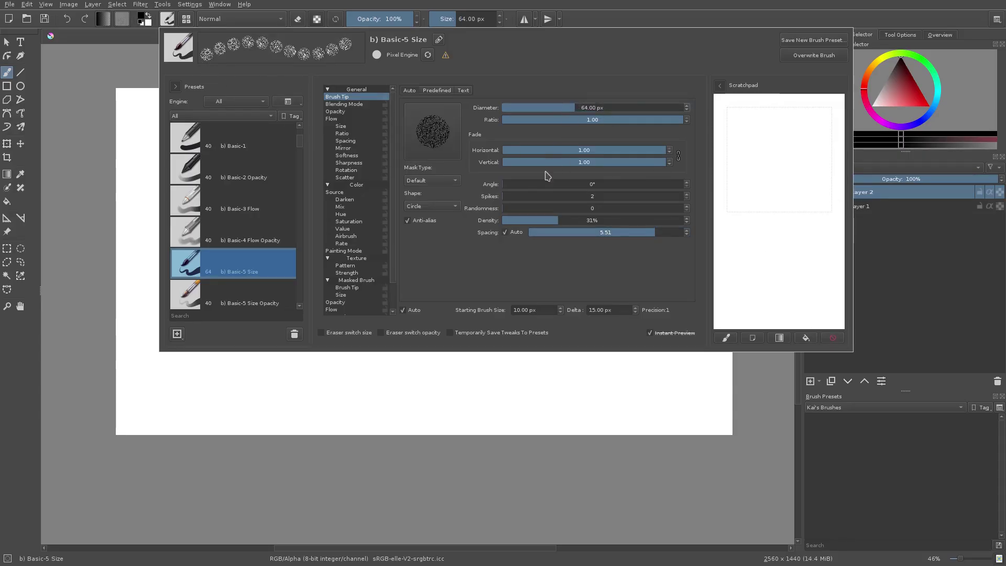
left_click(504, 220)
left_click_drag(654, 220, 688, 220)
left_click_drag(802, 112, 757, 294)
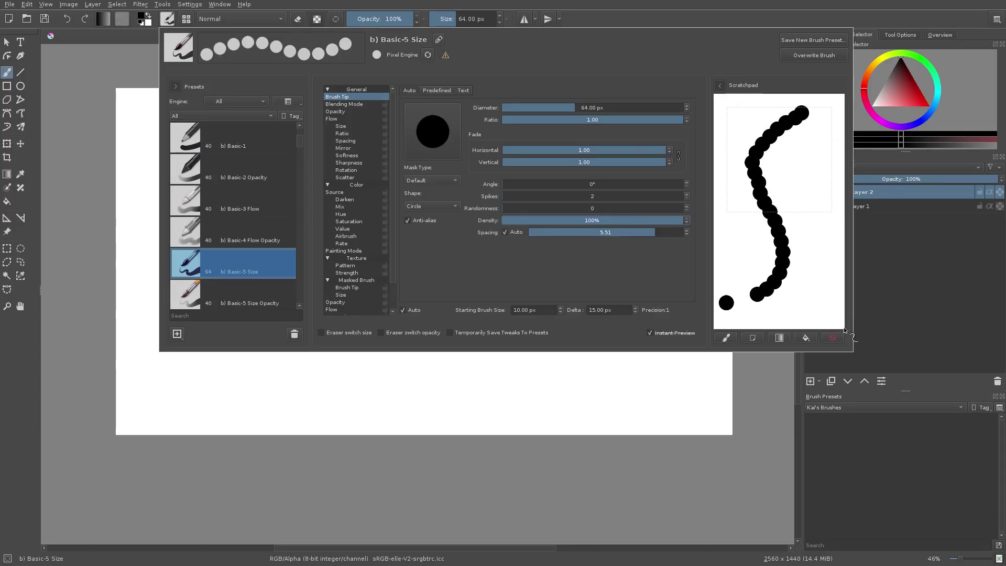
left_click(832, 338)
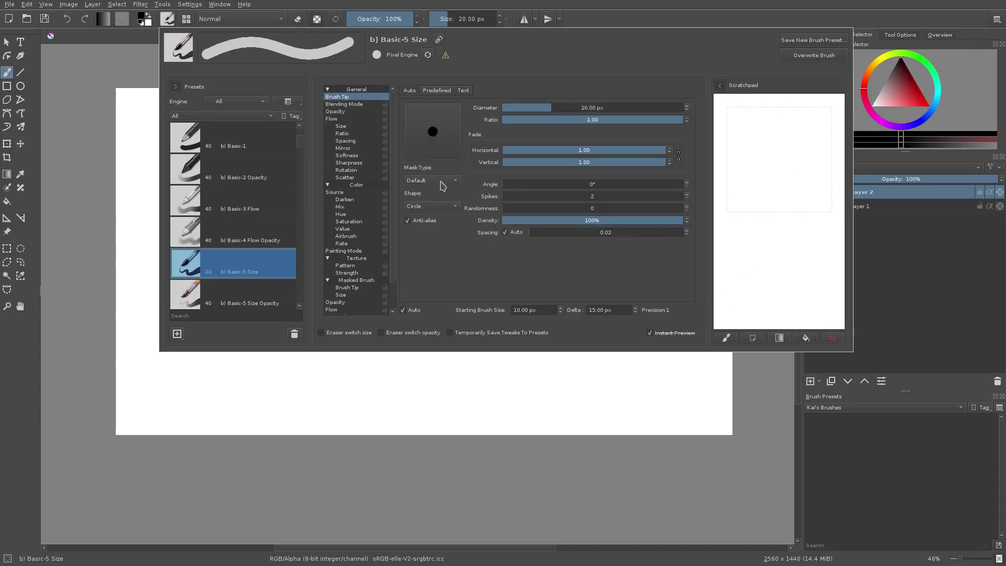
left_click(441, 181)
Step: Try the Soft and Gaussian mask types, settle on Soft, and paint a test stroke
left_click(441, 189)
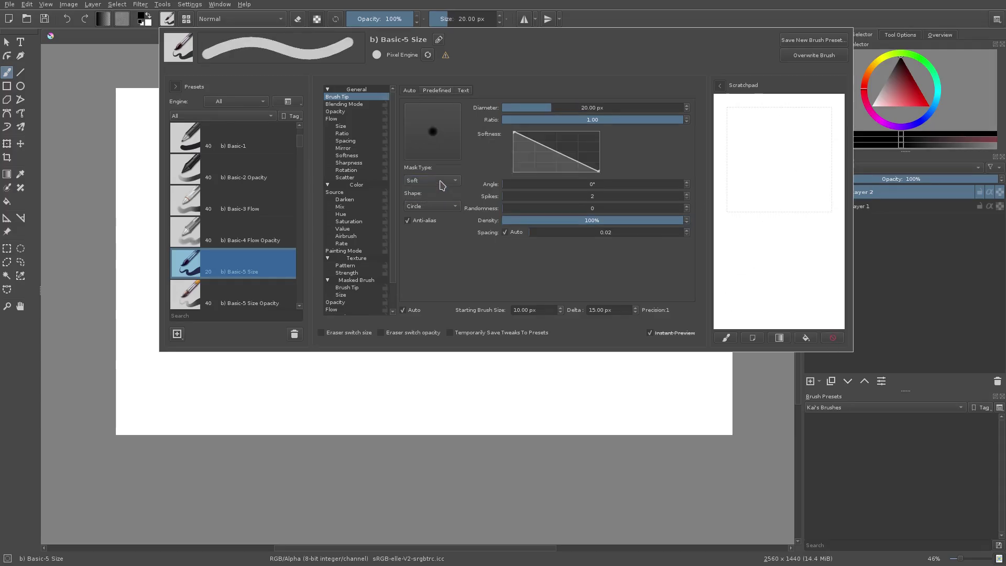
left_click(441, 182)
left_click(440, 192)
left_click(441, 181)
left_click(443, 171)
mouse_move(767, 116)
left_mouse_down()
mouse_move(780, 166)
mouse_move(759, 268)
left_mouse_up()
Step: Raise the tip diameter to 266.44 px and spacing to 0.07, testing each on the scratchpad
left_click(618, 107)
mouse_move(782, 113)
left_mouse_down()
mouse_move(816, 147)
mouse_move(802, 279)
left_mouse_up()
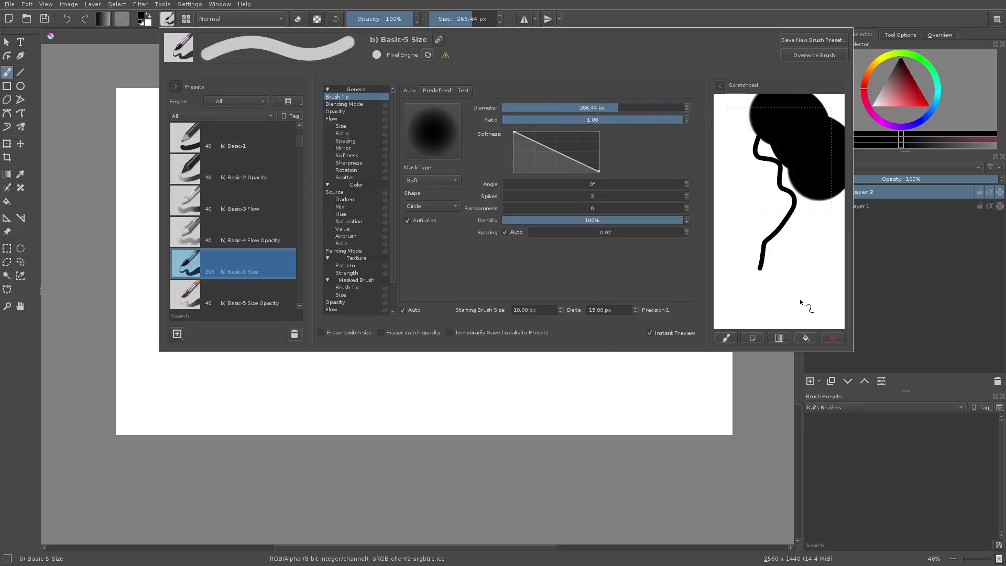
left_click(555, 232)
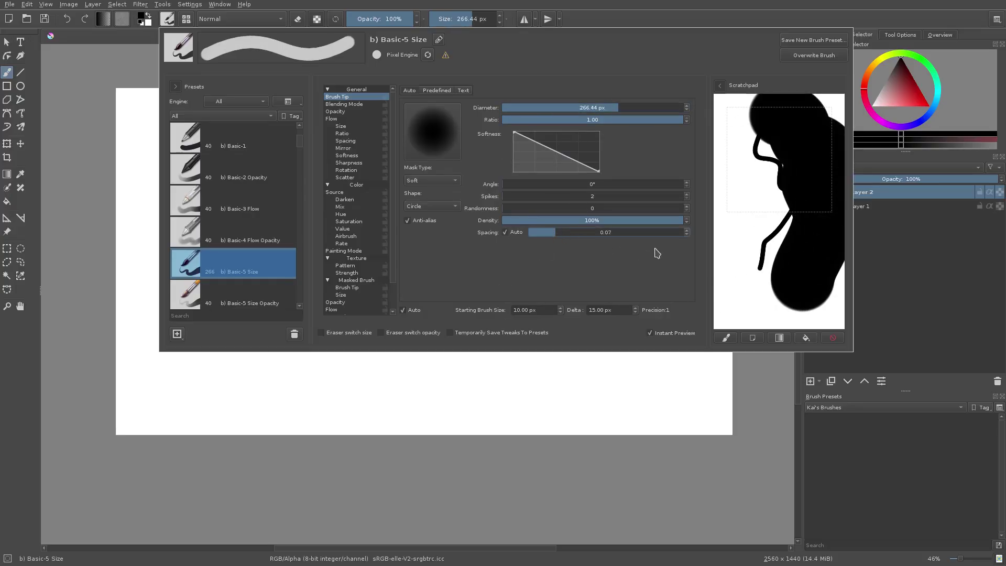
mouse_move(754, 244)
left_mouse_down()
mouse_move(748, 225)
mouse_move(760, 283)
left_mouse_up()
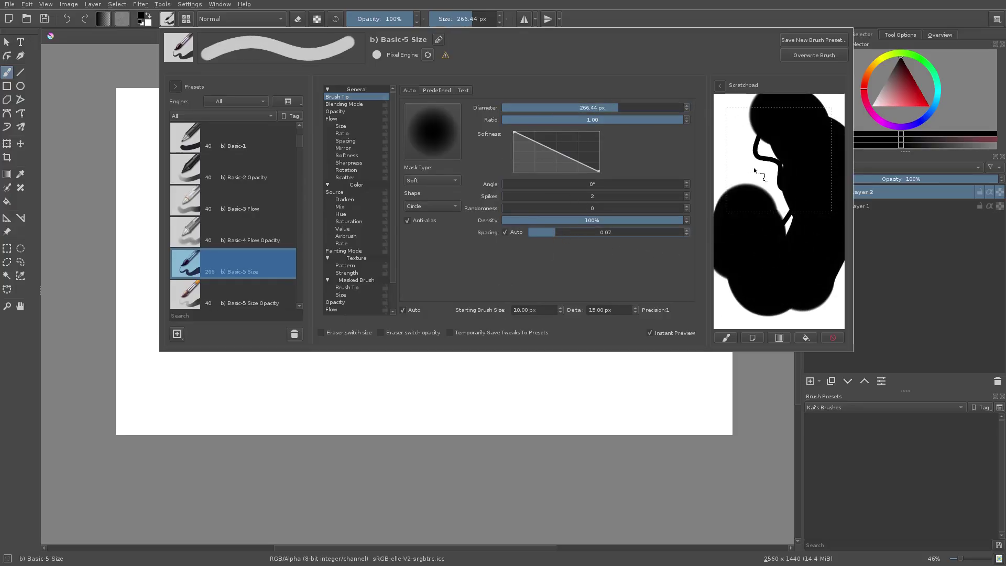
left_click(833, 337)
left_click_drag(788, 147, 794, 257)
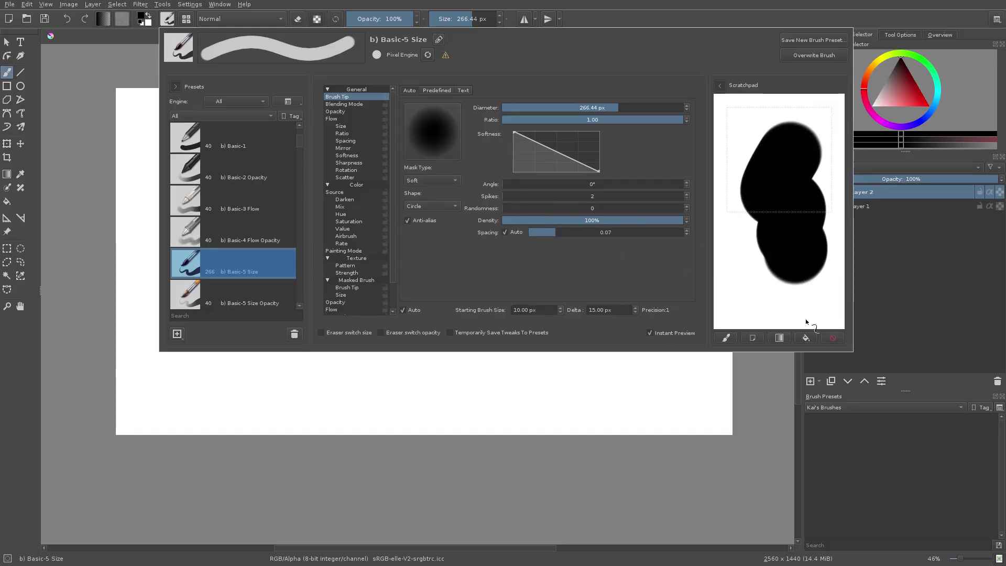
Step: Reshape the Softness curve, dab soft test marks, and clear the scratchpad
mouse_move(571, 151)
left_mouse_down()
mouse_move(581, 142)
mouse_move(539, 159)
left_mouse_up()
left_click_drag(752, 129, 747, 157)
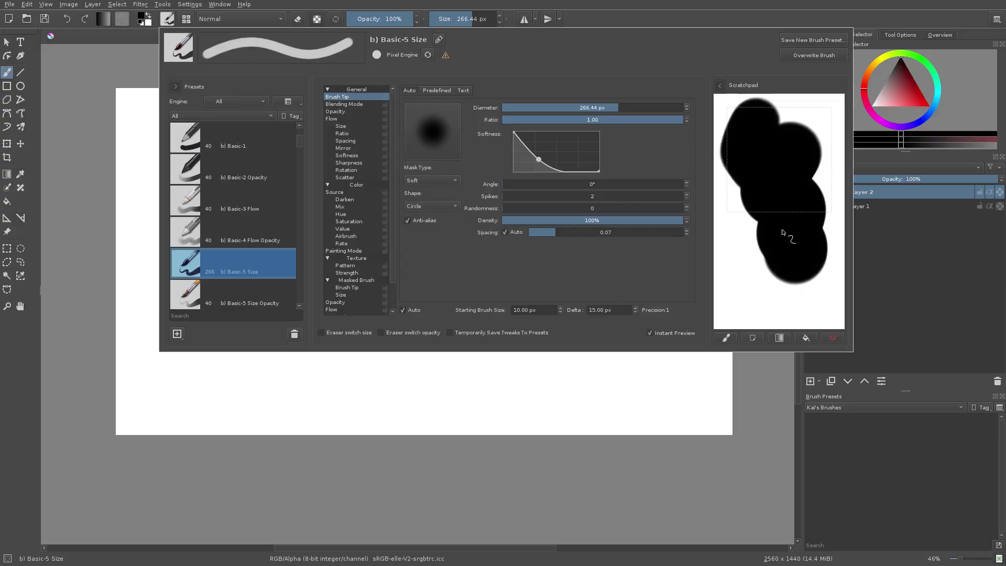
left_click(743, 281)
left_click(744, 243)
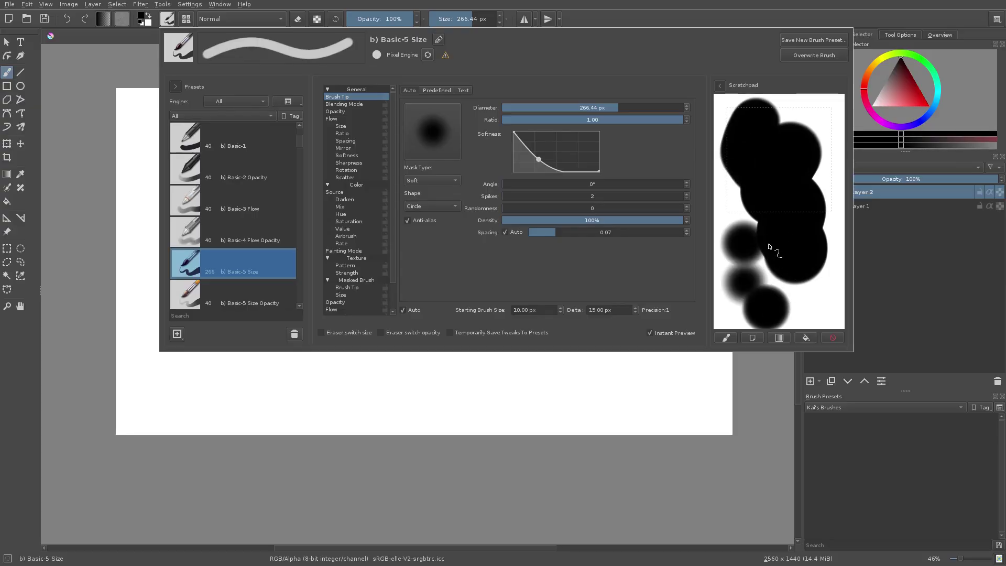
left_click(809, 303)
left_click(832, 337)
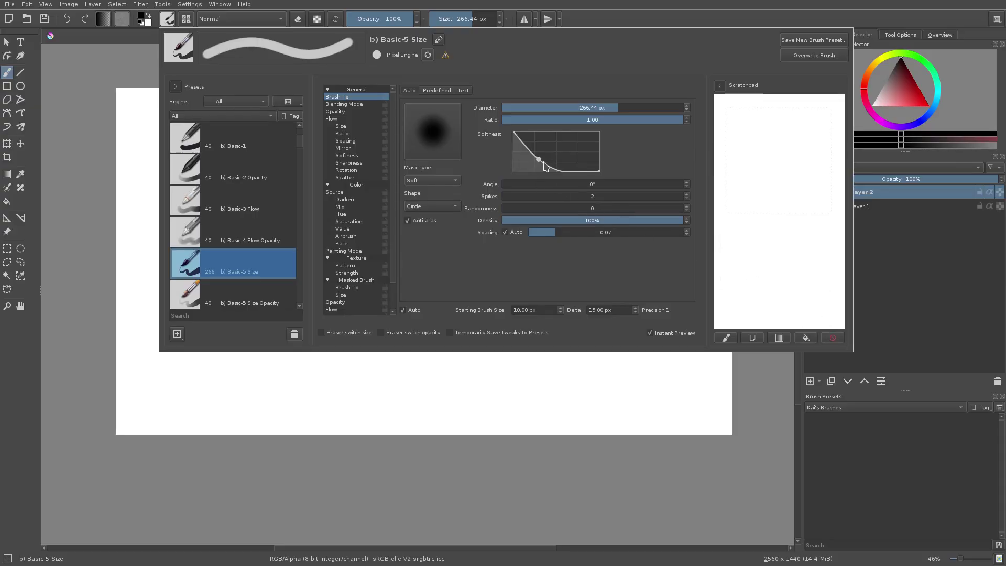
Step: Switch the mask type from Soft to Default
left_click(439, 181)
left_click(430, 171)
left_click(439, 206)
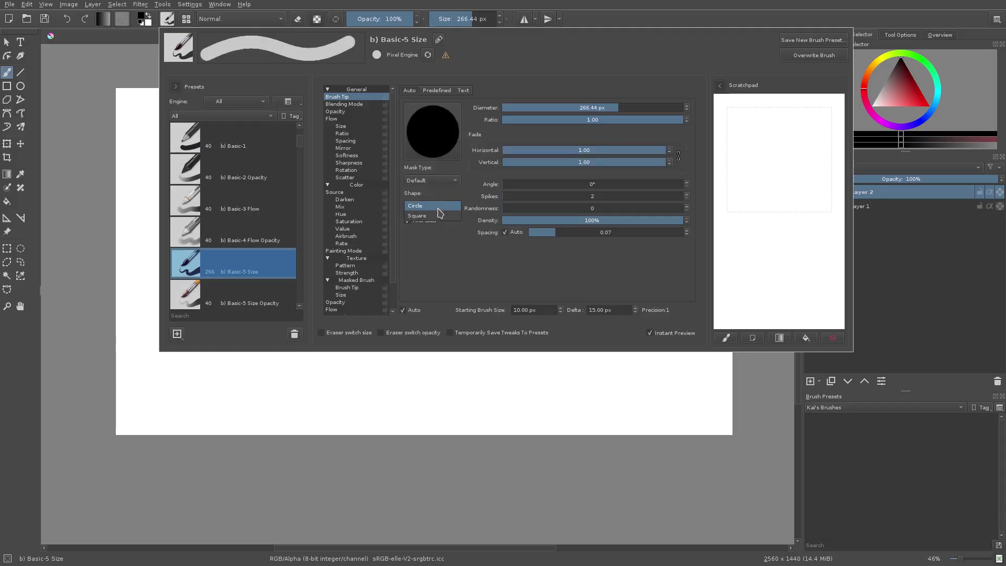
Step: Test a square brush tip, then set the diameter to 20 px
left_click(439, 217)
mouse_move(769, 132)
left_mouse_down()
mouse_move(798, 238)
mouse_move(770, 291)
mouse_move(718, 205)
left_mouse_up()
left_click(553, 109)
type("20")
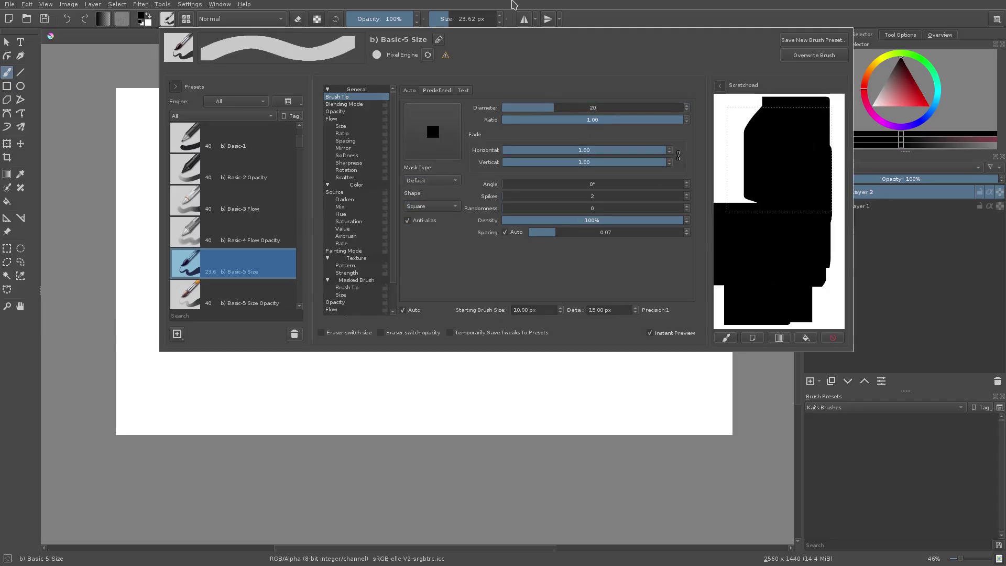
key("Return")
Step: Test a thin zigzag on a cleared scratchpad, make the tip a circle, and show Blending Mode
left_click(832, 337)
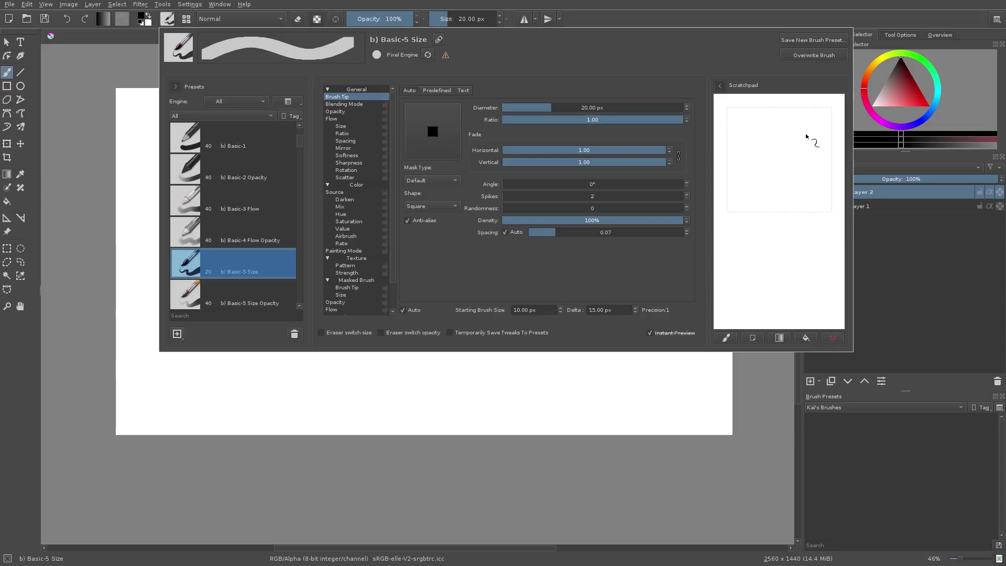
left_click_drag(807, 132, 787, 253)
left_click(419, 207)
left_click(419, 195)
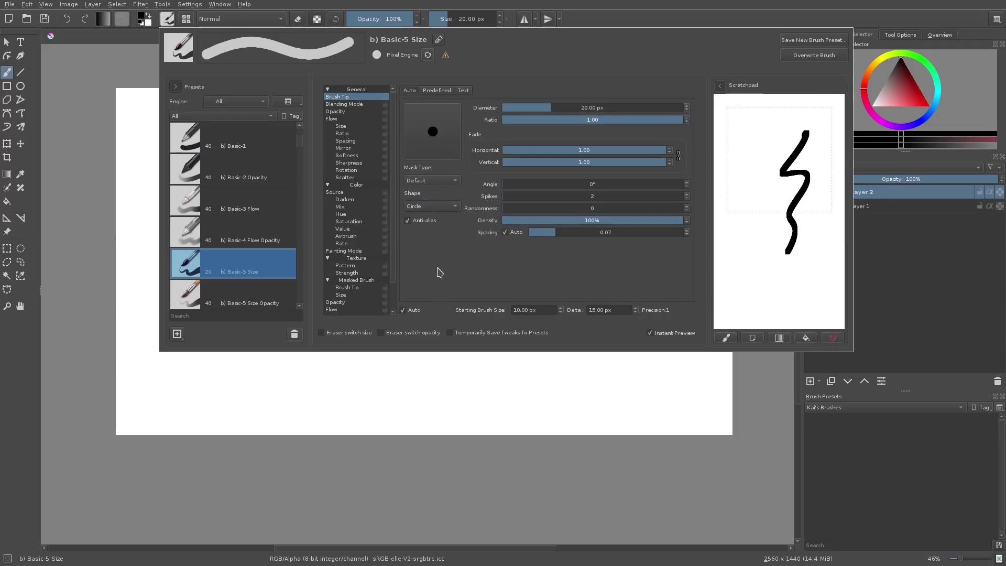
left_click(345, 105)
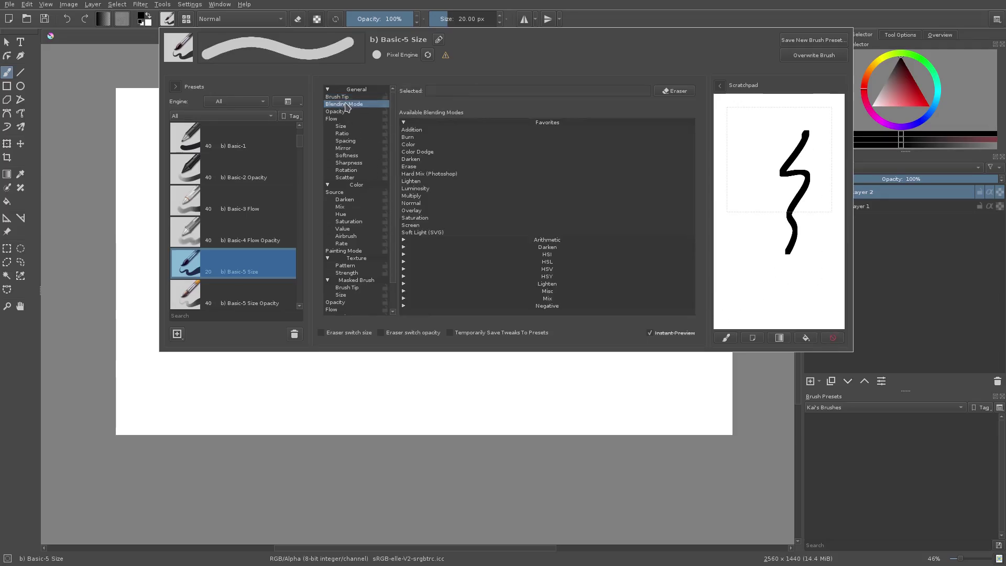
Step: Test the Multiply blending mode with a zigzag, then switch the brush to Screen
left_click(836, 340)
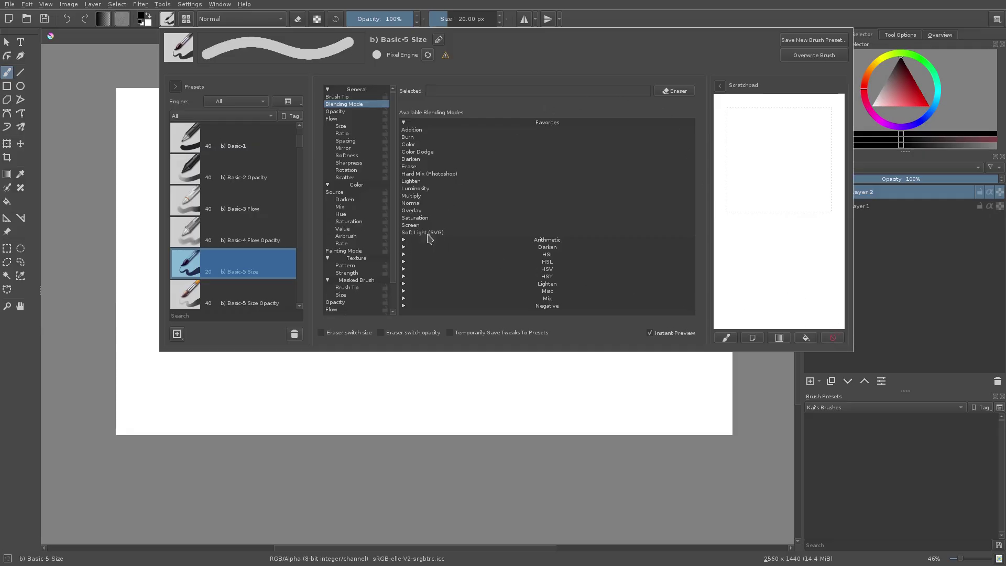
left_click(409, 196)
left_click(425, 193)
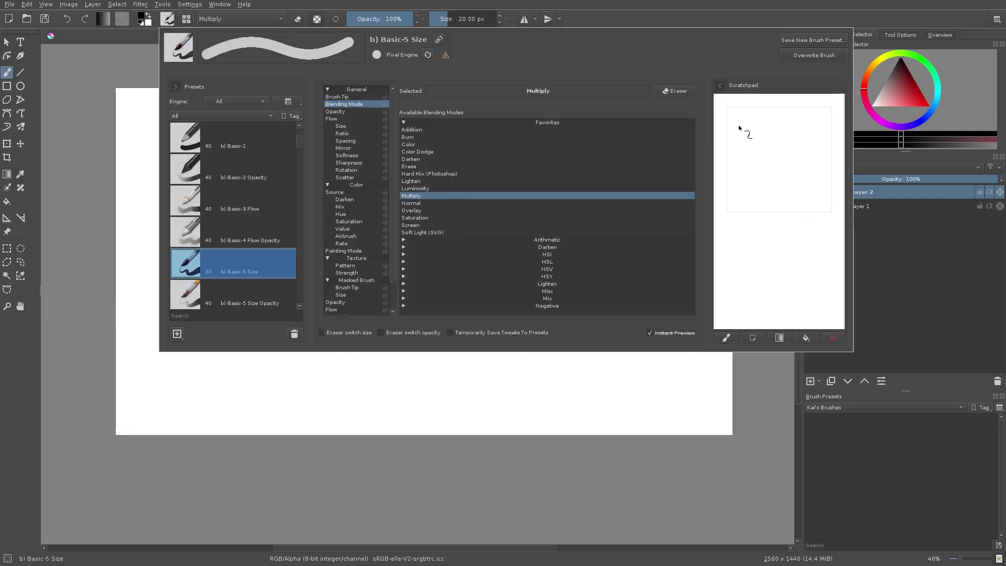
left_click_drag(779, 119, 757, 241)
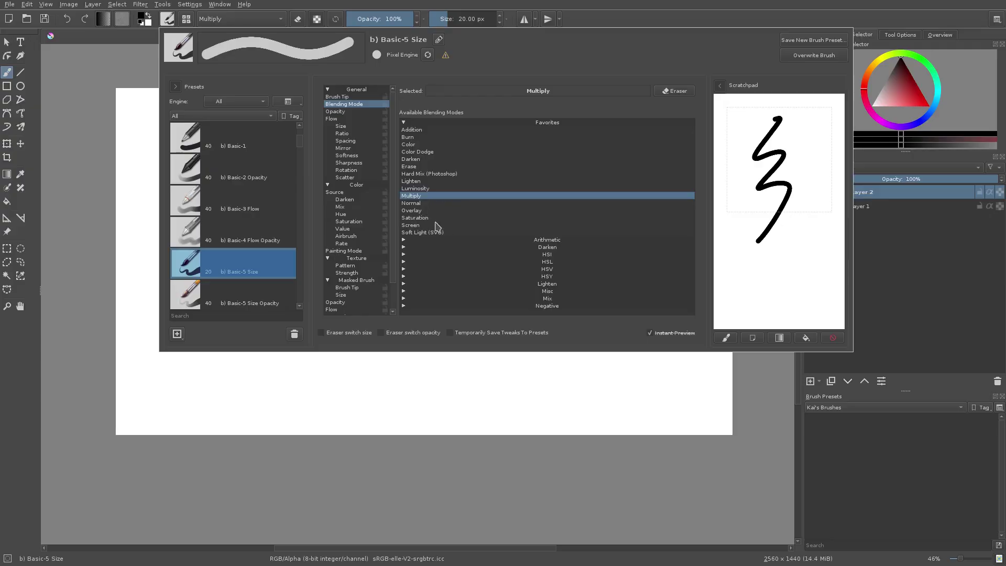
left_click(432, 226)
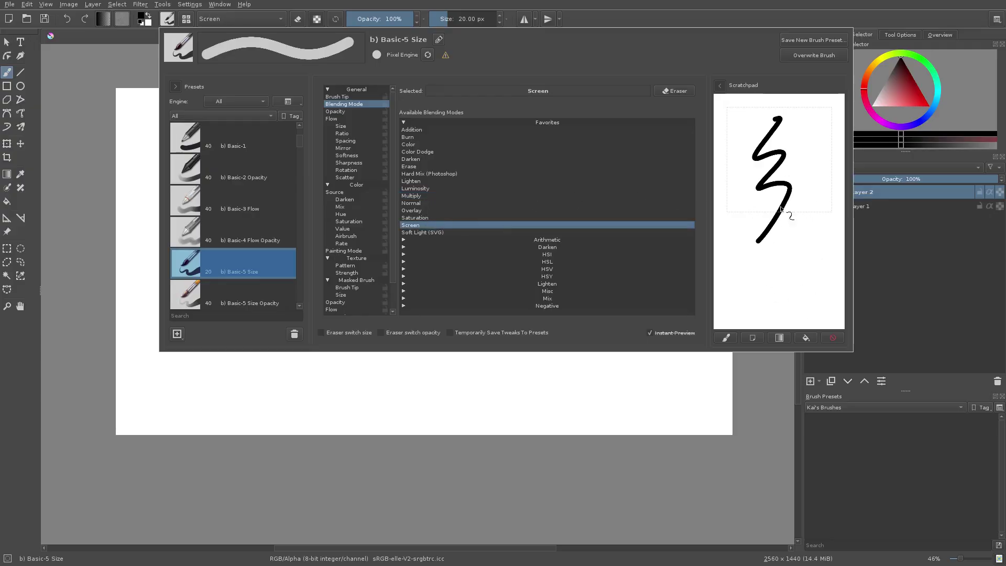
Step: Set the painting colour to red and paint it over the black zigzag
left_click(912, 109)
left_click_drag(914, 105, 931, 108)
left_click(168, 22)
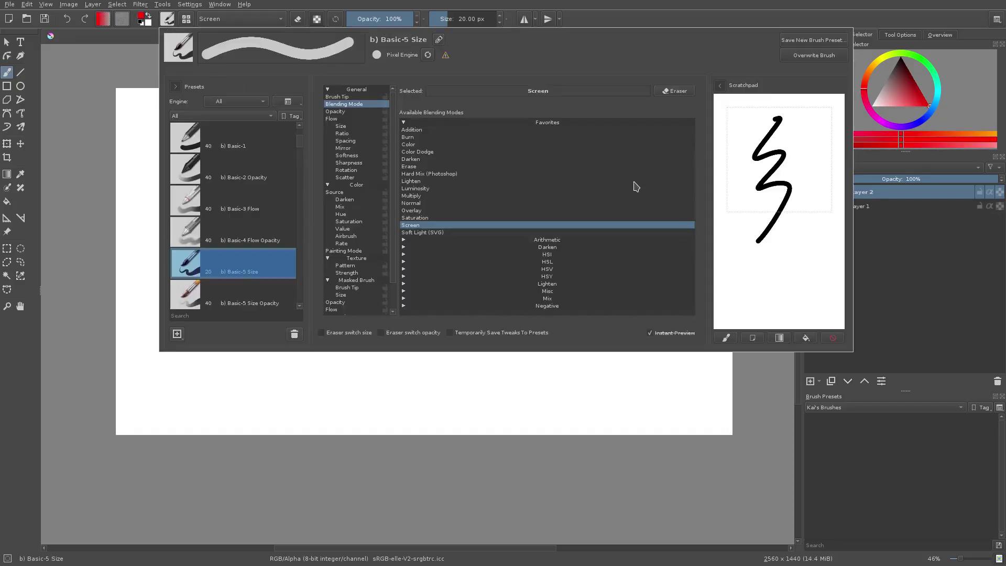
mouse_move(796, 178)
left_mouse_down()
mouse_move(773, 199)
mouse_move(787, 229)
mouse_move(808, 182)
mouse_move(789, 146)
mouse_move(753, 157)
mouse_move(768, 125)
mouse_move(735, 179)
left_mouse_up()
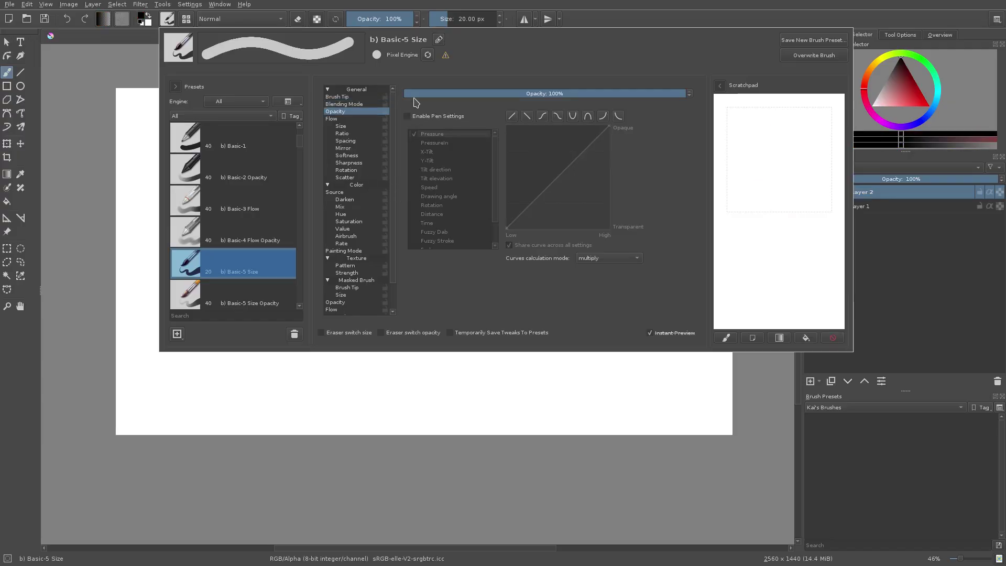
Step: Enable pen-pressure opacity, bow its pressure curve upward, and test with pressure-varying strokes
left_click(408, 116)
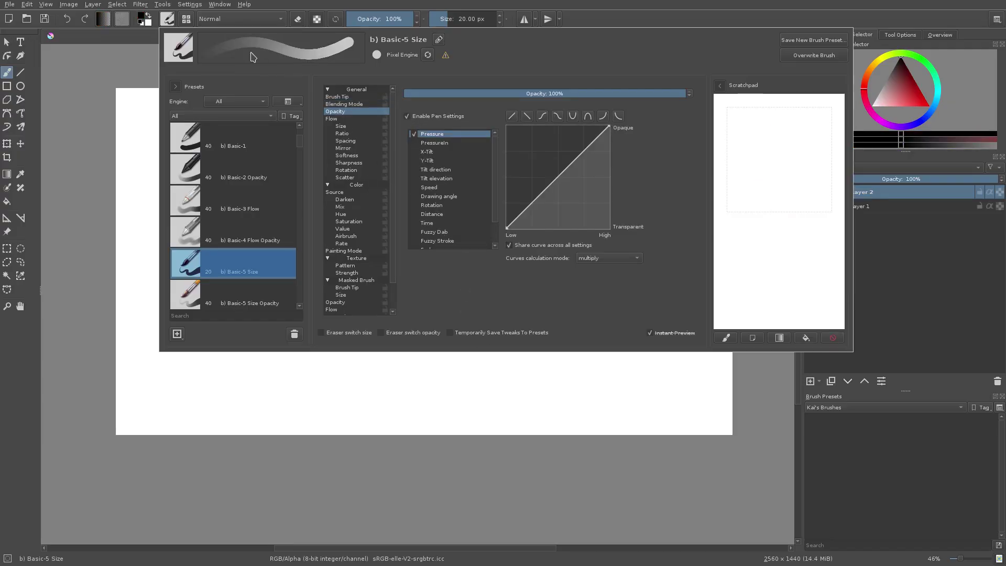
mouse_move(824, 127)
left_mouse_down()
mouse_move(777, 232)
mouse_move(803, 273)
mouse_move(811, 190)
mouse_move(828, 230)
mouse_move(759, 303)
left_mouse_up()
left_click_drag(774, 125, 728, 208)
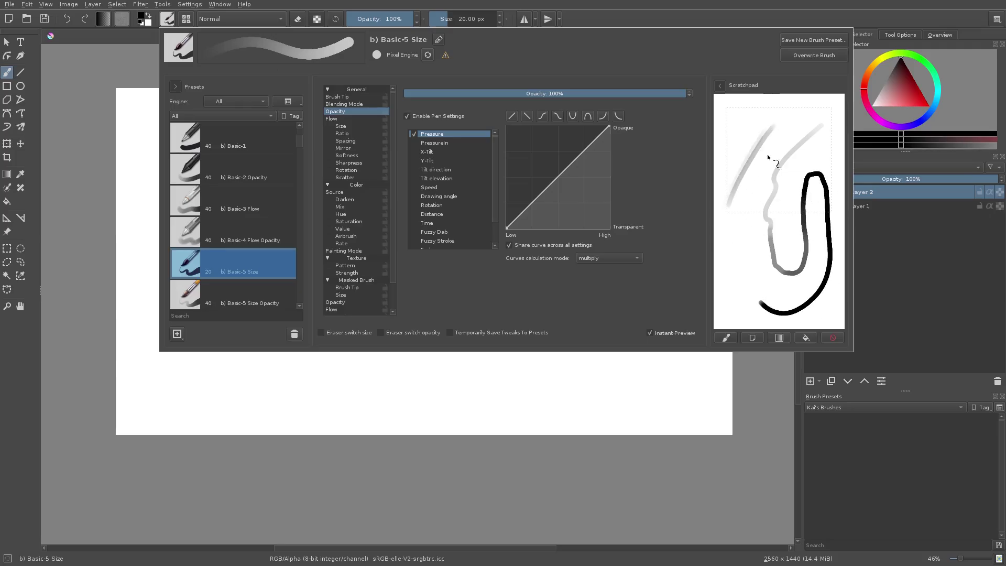
mouse_move(780, 127)
left_mouse_down()
mouse_move(730, 224)
mouse_move(780, 134)
mouse_move(759, 183)
mouse_move(791, 153)
mouse_move(764, 185)
mouse_move(789, 163)
mouse_move(729, 223)
mouse_move(825, 152)
mouse_move(722, 270)
left_mouse_up()
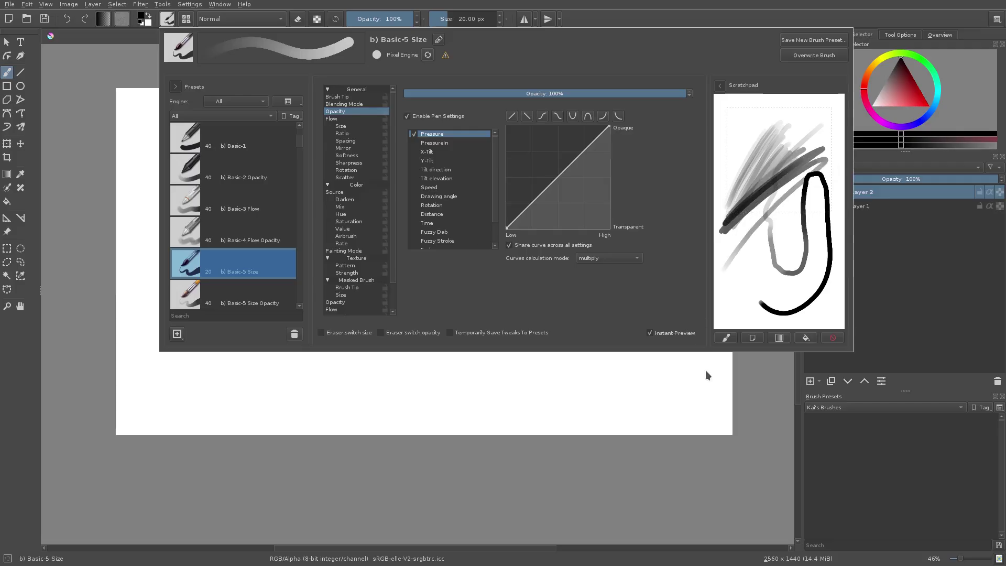
left_click(832, 338)
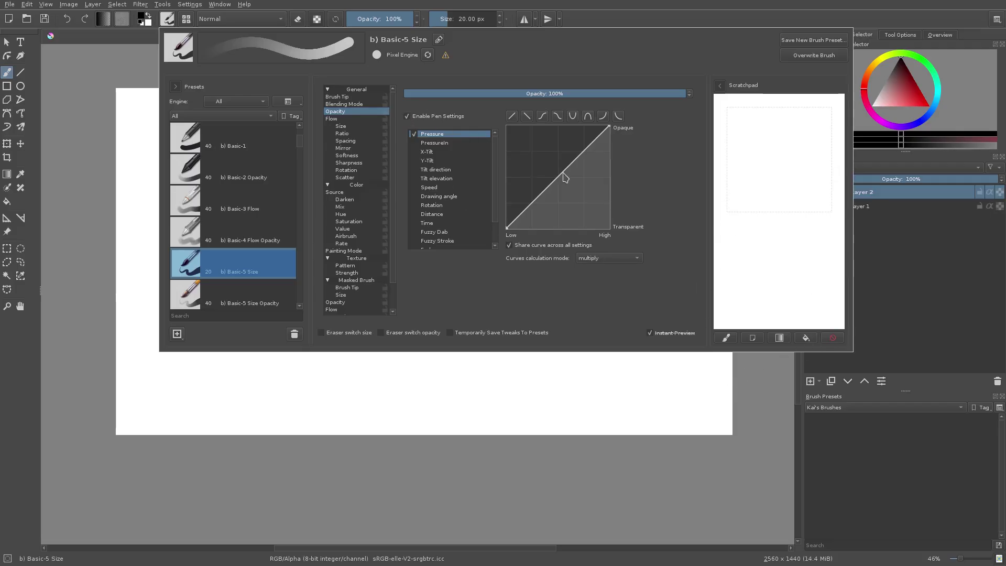
mouse_move(558, 181)
left_mouse_down()
mouse_move(589, 217)
mouse_move(508, 135)
mouse_move(583, 195)
mouse_move(516, 184)
mouse_move(539, 157)
mouse_move(594, 146)
mouse_move(606, 129)
mouse_move(607, 219)
mouse_move(553, 172)
left_mouse_up()
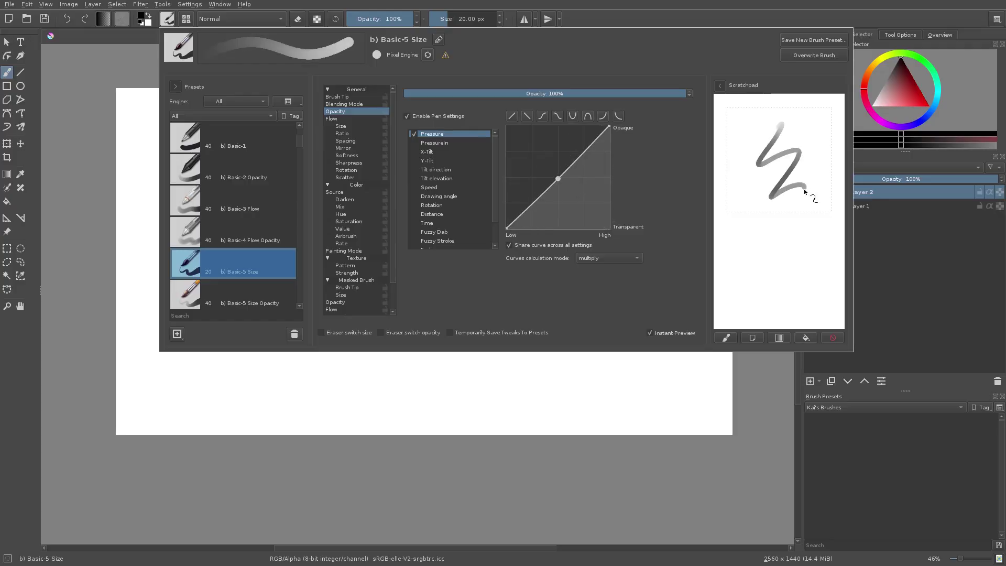
mouse_move(804, 189)
left_mouse_down()
mouse_move(800, 308)
mouse_move(817, 293)
mouse_move(828, 234)
left_mouse_up()
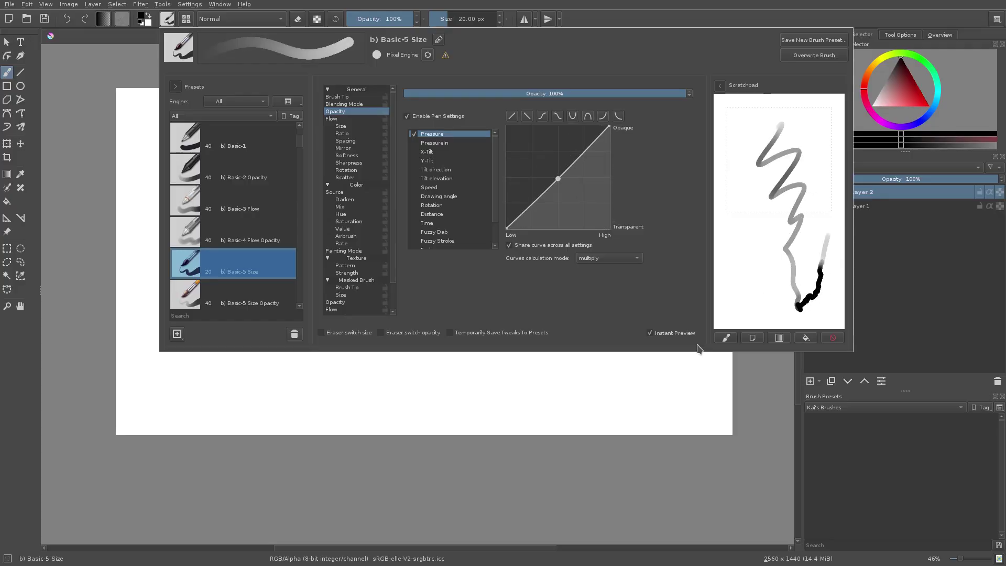
left_click(346, 119)
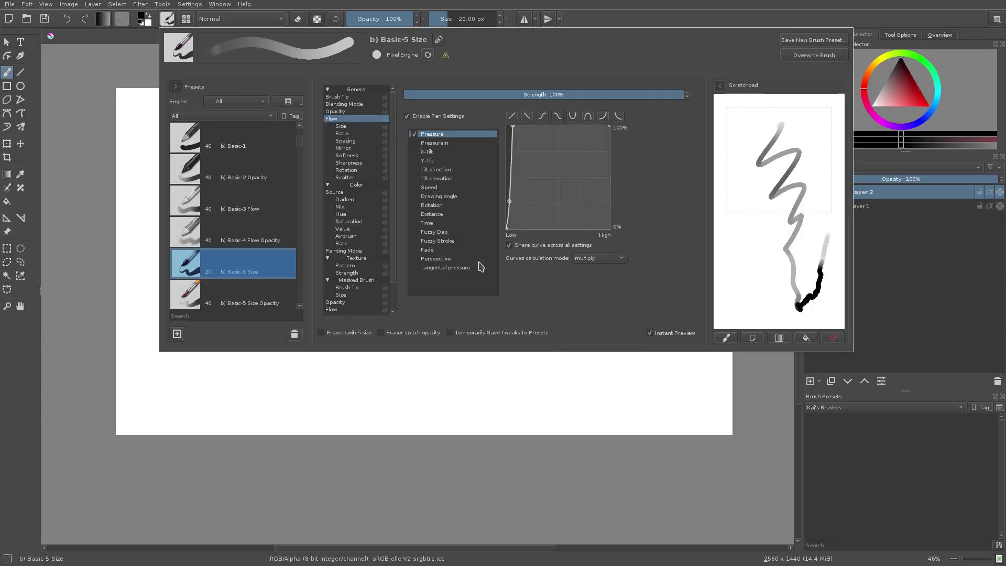
Step: Turn off pressure-controlled opacity and paint parallel diagonal test strokes, then clear the scratchpad
left_click(336, 112)
left_click(407, 117)
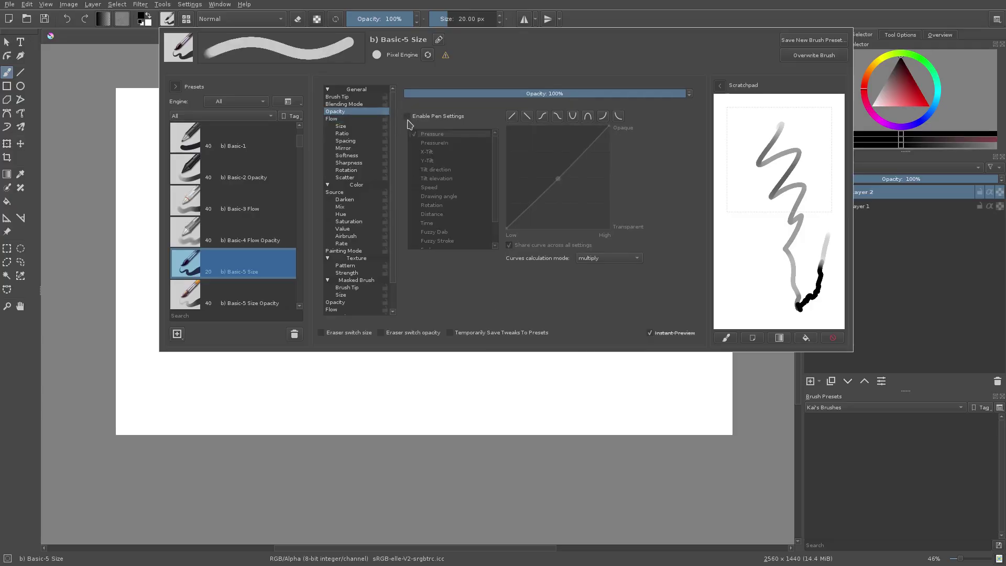
left_click(833, 337)
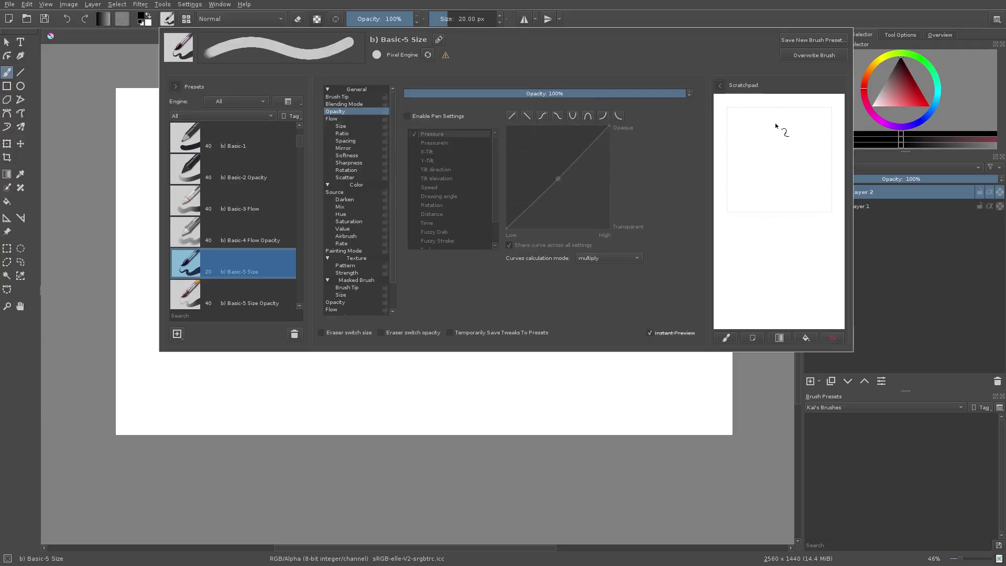
left_click_drag(801, 117, 754, 242)
mouse_move(793, 194)
left_mouse_down()
mouse_move(779, 275)
mouse_move(790, 292)
mouse_move(785, 321)
mouse_move(772, 320)
mouse_move(765, 296)
left_mouse_up()
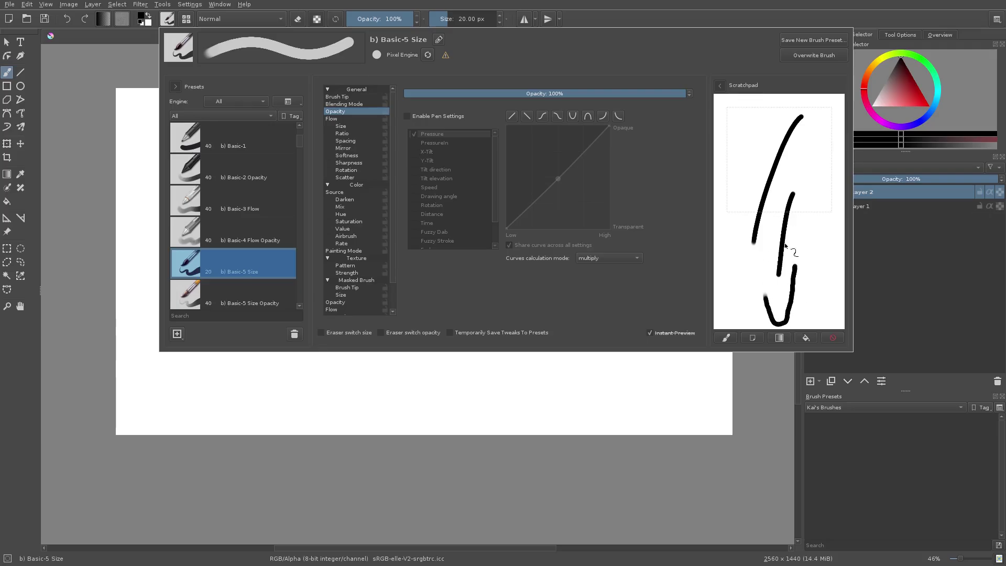
left_click_drag(802, 152, 748, 270)
left_click_drag(792, 194, 759, 269)
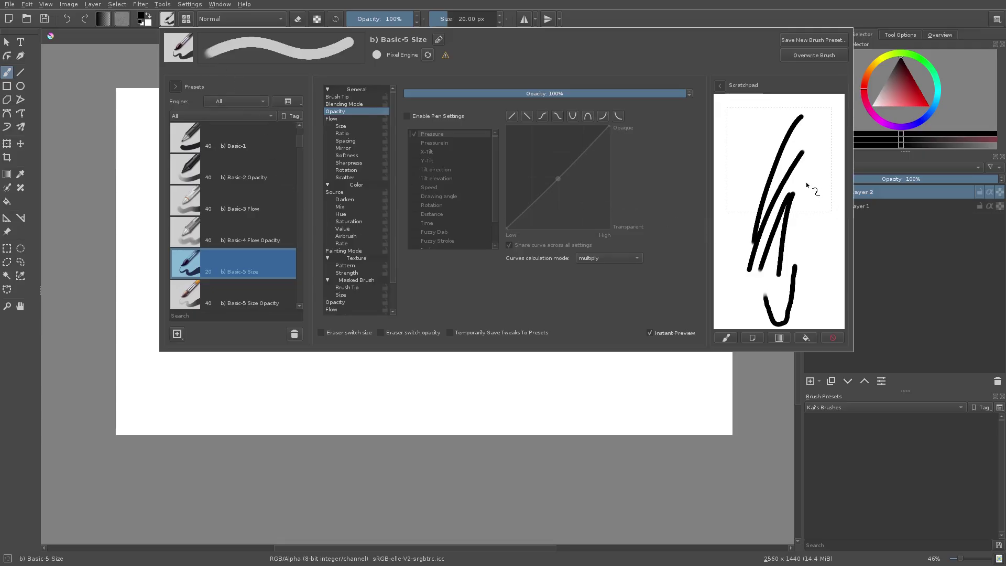
mouse_move(807, 184)
left_mouse_down()
mouse_move(833, 249)
mouse_move(807, 283)
left_mouse_up()
left_click(833, 337)
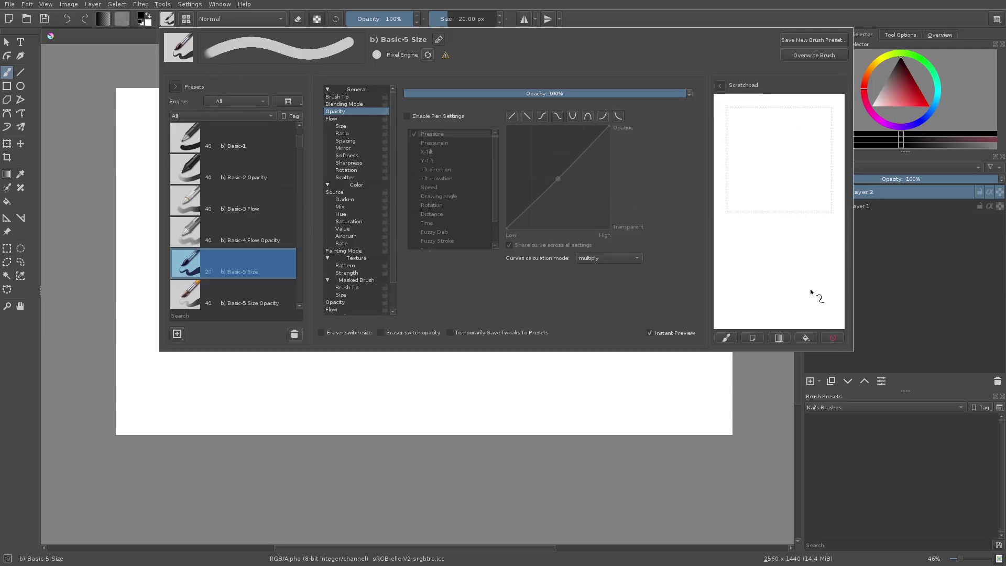
Step: Back on the Opacity page, draw grey diagonal, W-shaped and curved test strokes
left_click(342, 118)
left_click(338, 112)
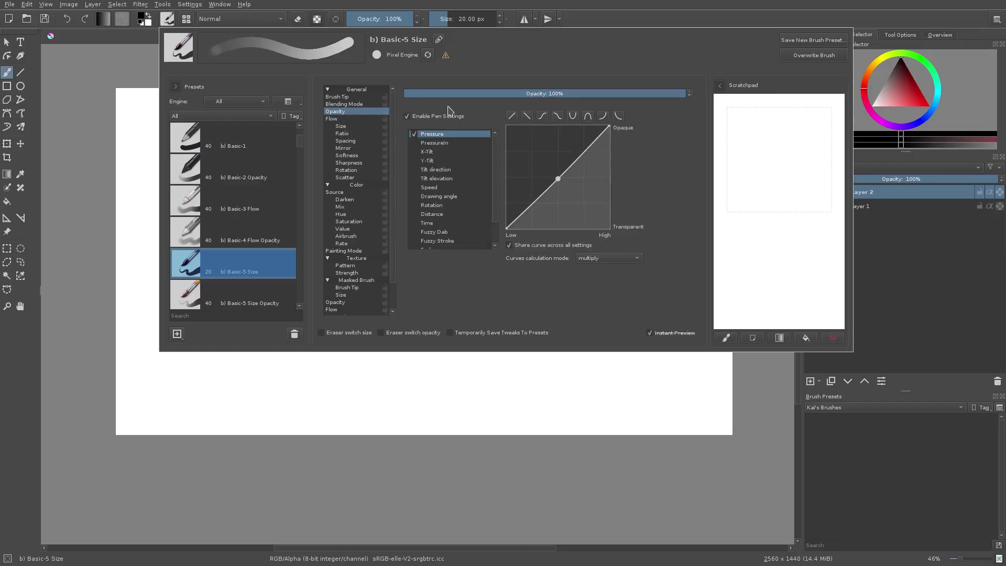
left_click_drag(789, 113, 740, 237)
mouse_move(790, 152)
left_mouse_down()
mouse_move(780, 253)
mouse_move(829, 178)
mouse_move(815, 231)
mouse_move(822, 312)
left_mouse_up()
left_click_drag(778, 272, 829, 307)
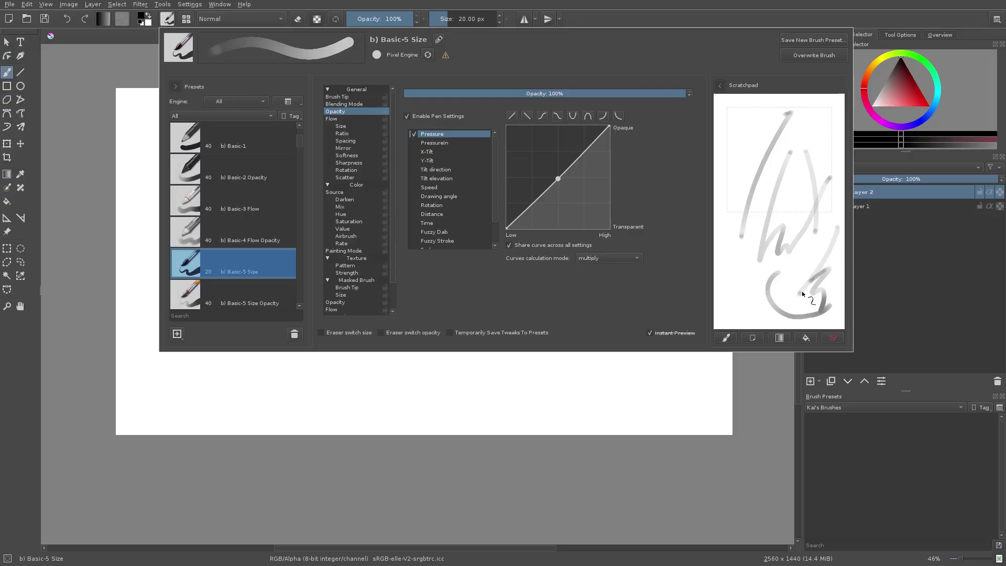
left_click_drag(800, 261, 797, 282)
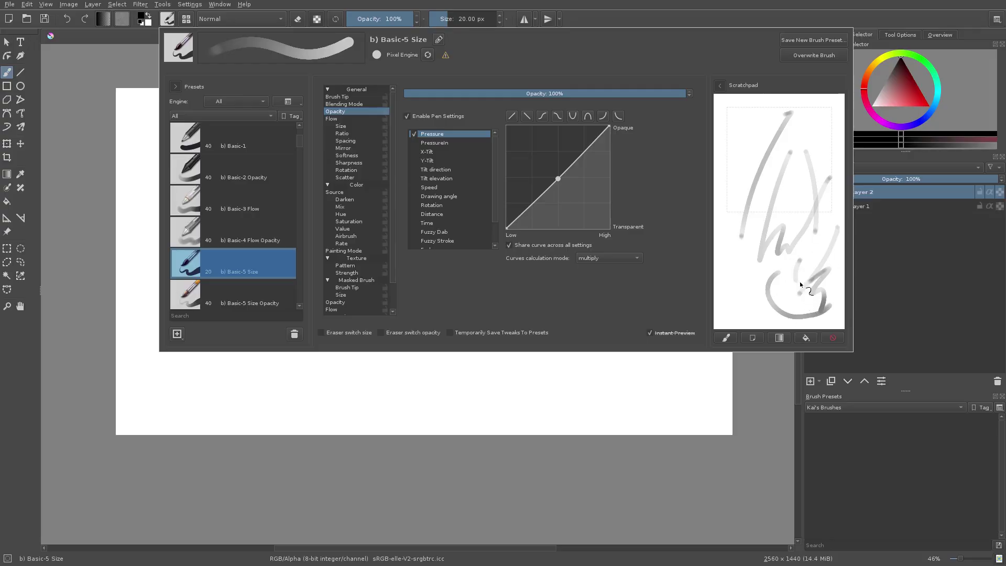
Step: Make flow follow the PressureIn sensor, comparing it with pressure control on and off
left_click(331, 118)
left_click(408, 116)
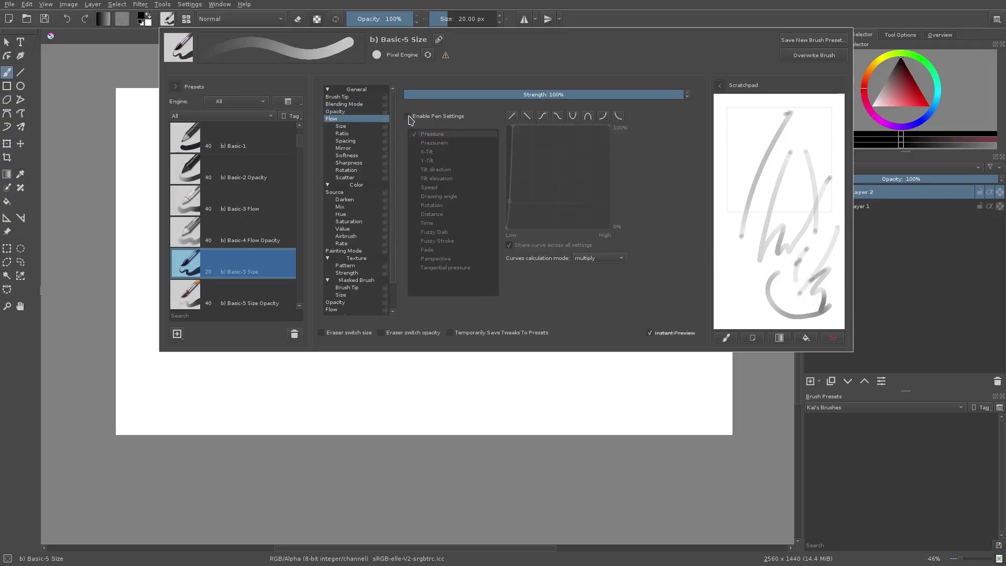
left_click(409, 117)
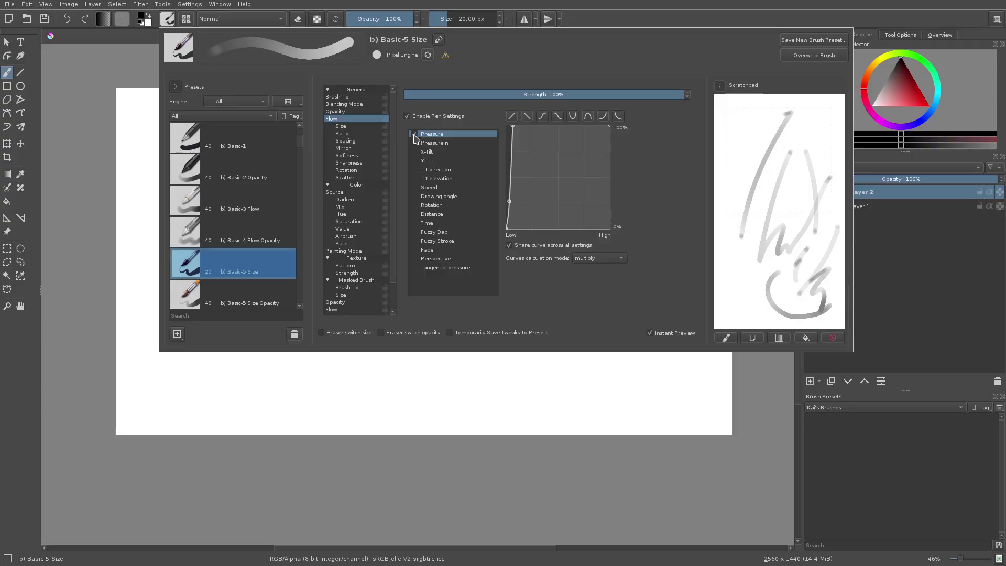
left_click(415, 144)
left_click(414, 143)
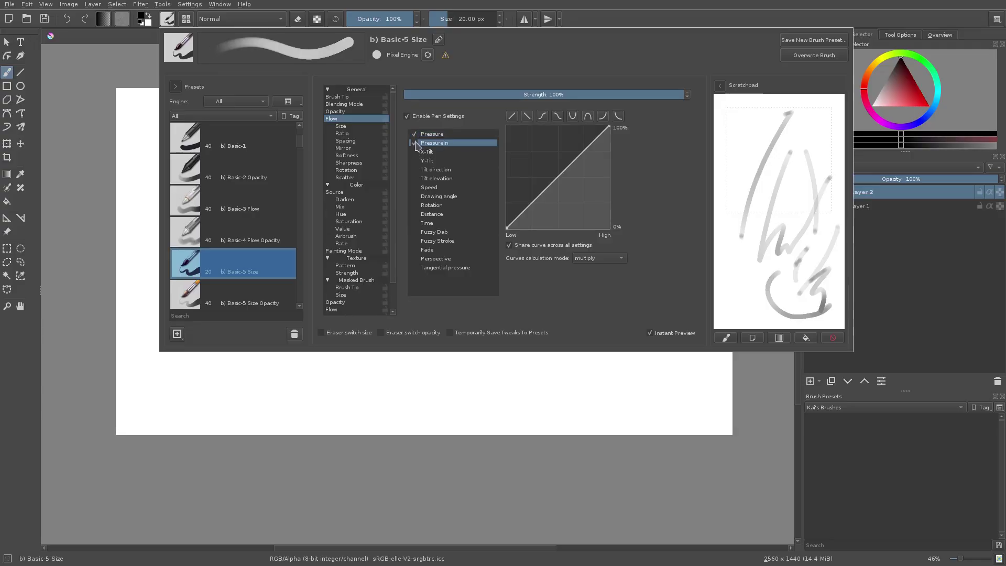
left_click(415, 134)
left_click(416, 146)
left_click(406, 117)
left_click(406, 117)
left_click(406, 117)
left_click(406, 117)
left_click(406, 117)
left_click(406, 117)
left_click(407, 118)
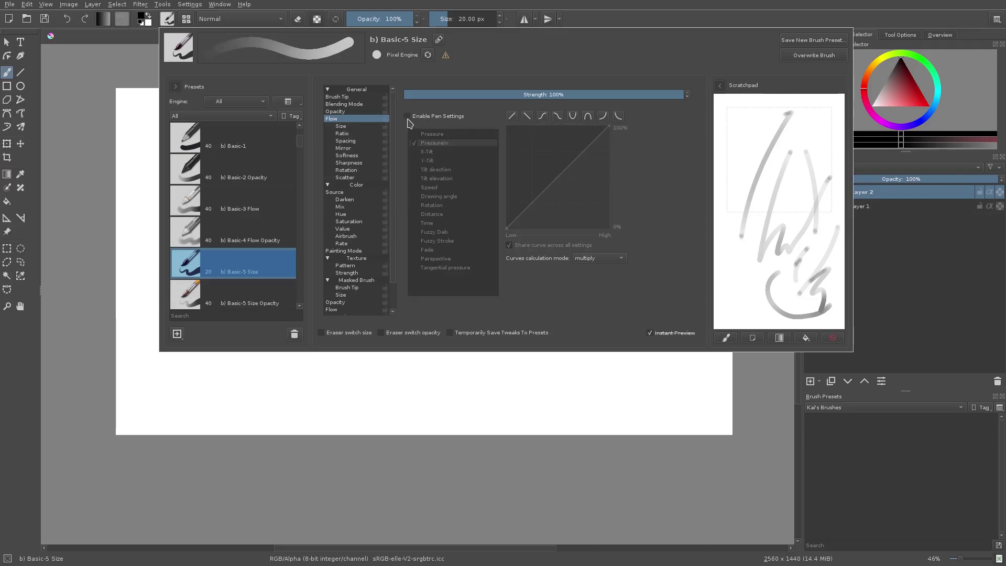
left_click(408, 118)
Step: Draw dark diagonal and zigzag test strokes, clearing the scratchpad in between
left_click_drag(762, 111, 722, 243)
left_click_drag(748, 154, 743, 293)
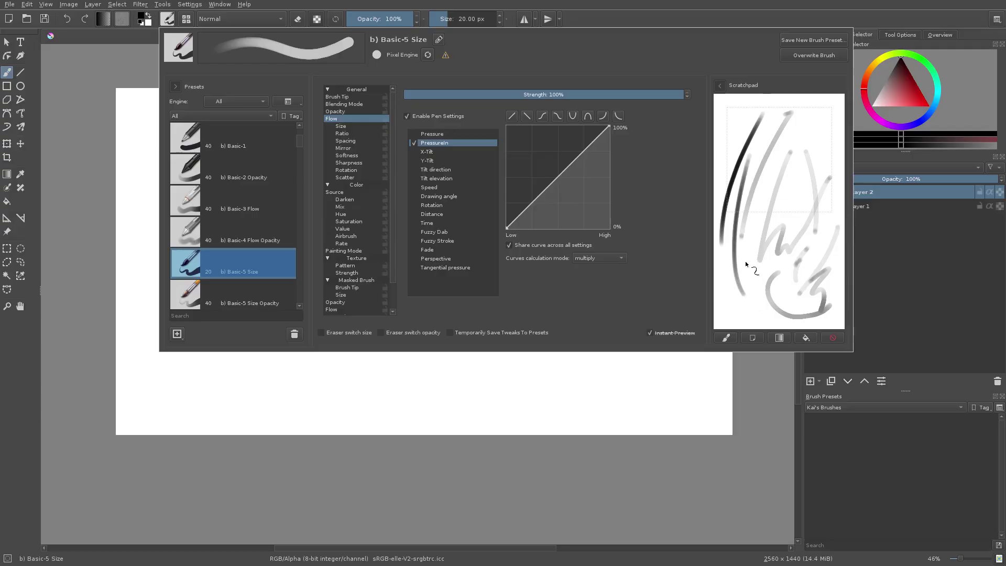
mouse_move(742, 230)
left_mouse_down()
mouse_move(764, 248)
mouse_move(788, 210)
mouse_move(815, 237)
left_mouse_up()
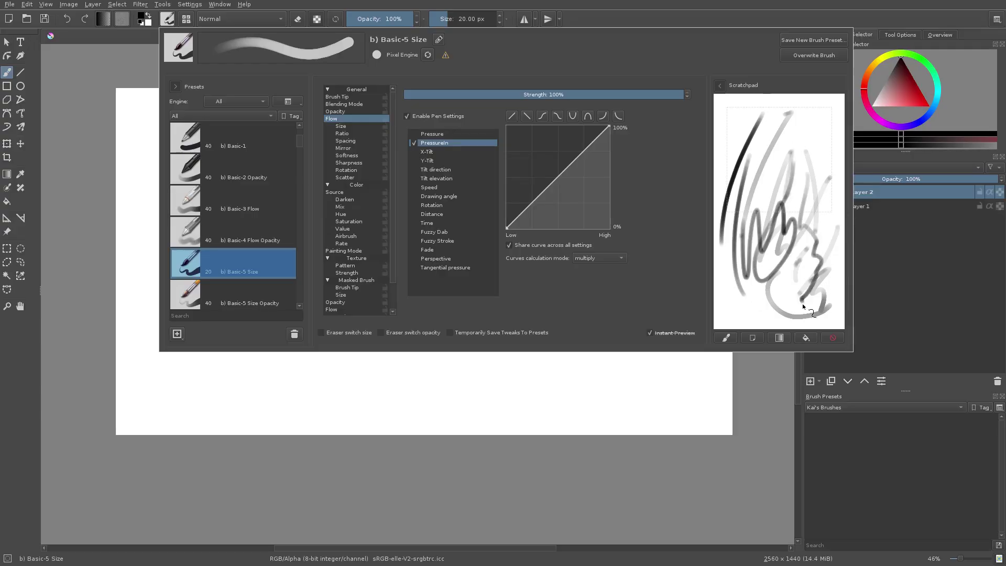
left_click(833, 339)
left_click_drag(776, 118, 739, 236)
left_click_drag(787, 122, 748, 242)
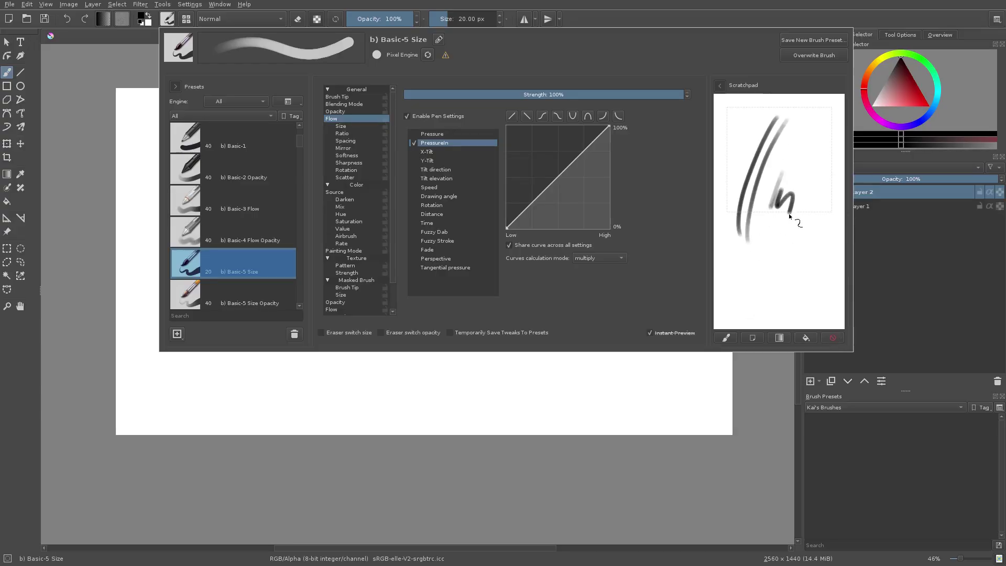
mouse_move(789, 214)
left_mouse_down()
mouse_move(805, 242)
mouse_move(806, 293)
left_mouse_up()
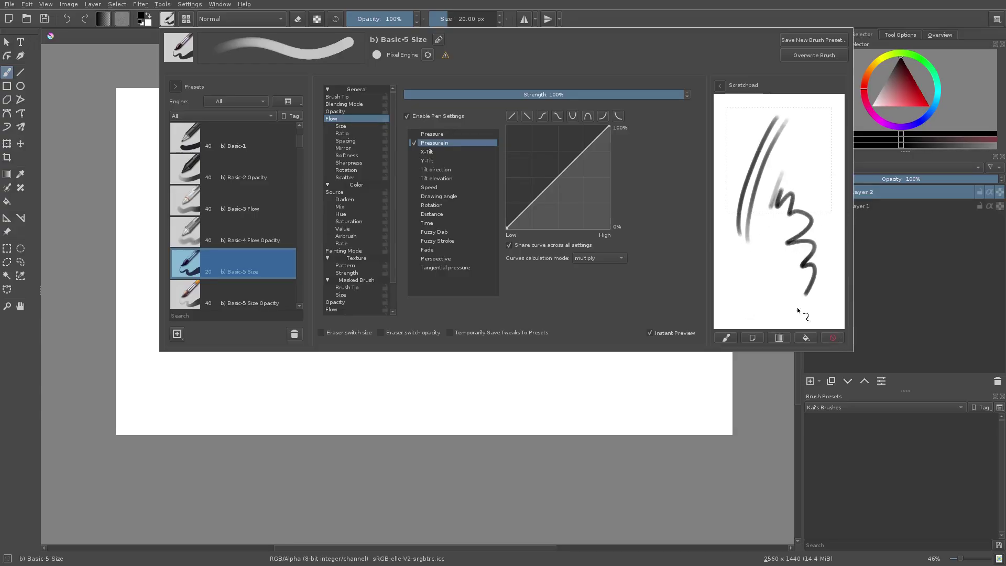
Step: Toggle flow pressure control and the Pressure sensor off and back on
left_click(407, 116)
left_click(407, 115)
left_click(413, 133)
left_click(413, 133)
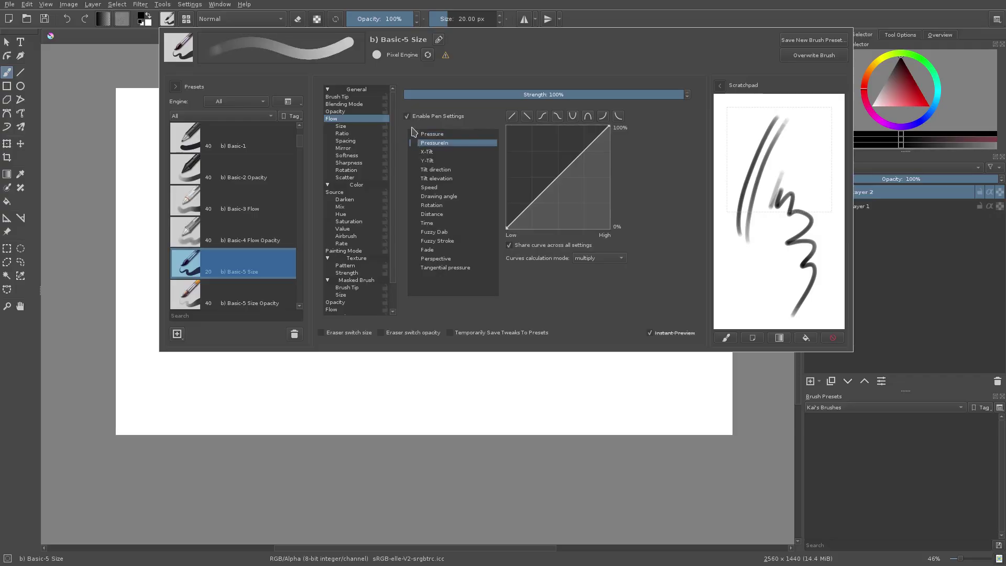
left_click(406, 116)
left_click(351, 127)
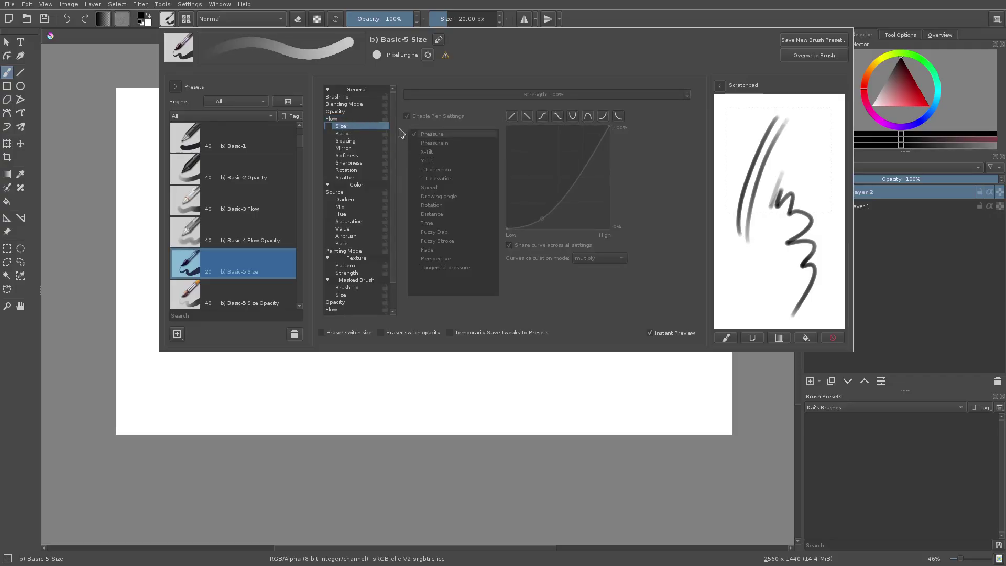
Step: Let pen pressure control brush size with a quickly rising curve, and test it
left_click(832, 337)
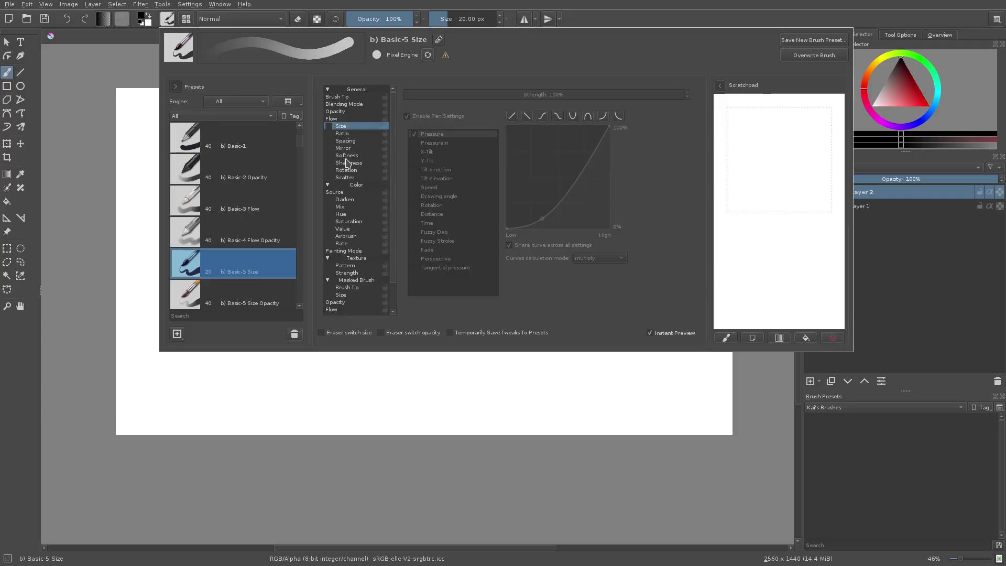
left_click(328, 126)
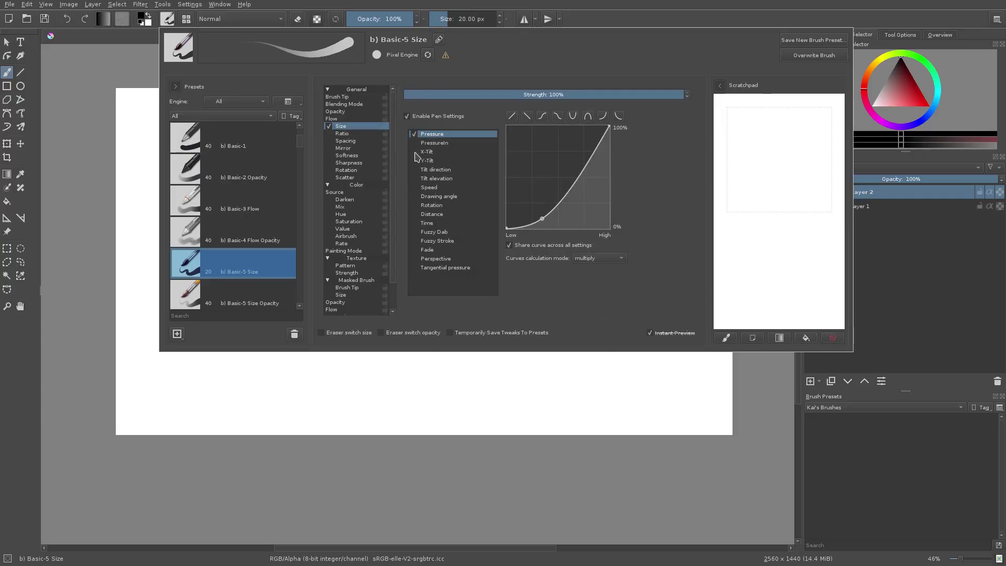
mouse_move(546, 217)
left_mouse_down()
mouse_move(558, 176)
mouse_move(529, 153)
left_mouse_up()
left_click_drag(802, 158, 781, 294)
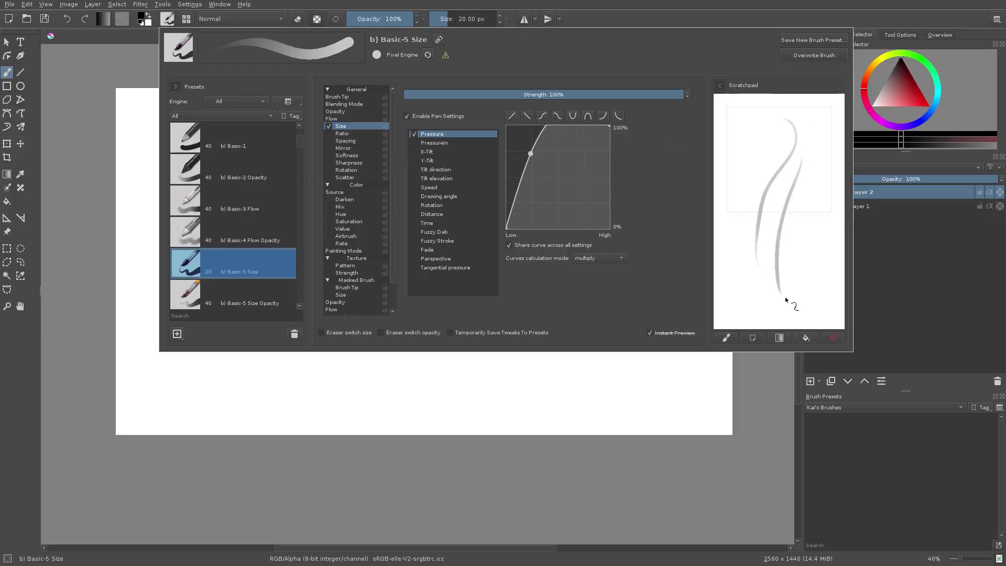
mouse_move(823, 157)
left_mouse_down()
mouse_move(804, 273)
mouse_move(814, 276)
left_mouse_up()
left_click_drag(838, 173, 824, 271)
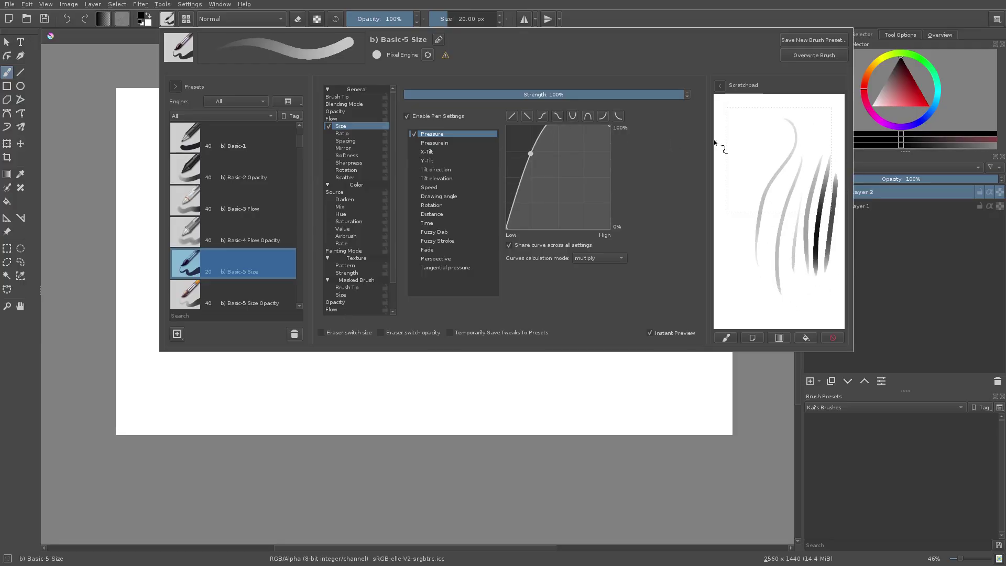
Step: Turn off pressure control for opacity, test full-opacity strokes, and clear the scratchpad
left_click(335, 111)
left_click(428, 116)
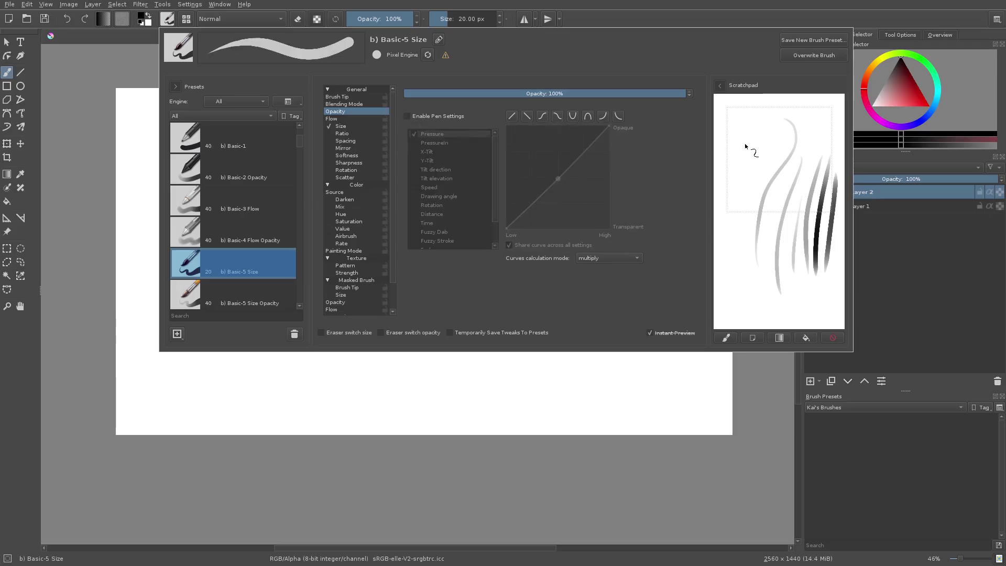
left_click_drag(762, 120, 725, 284)
left_click(833, 337)
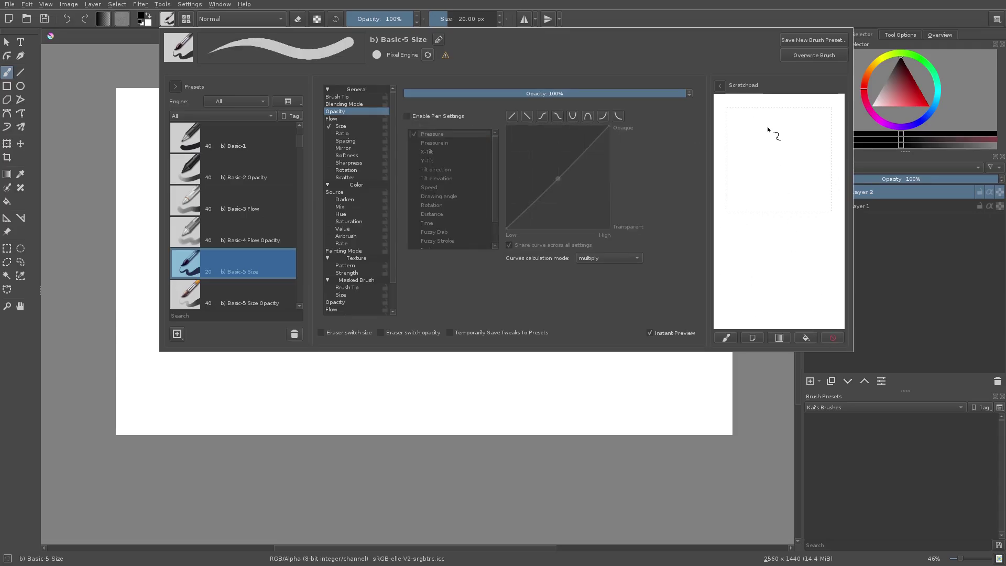
mouse_move(778, 127)
left_mouse_down()
mouse_move(770, 258)
mouse_move(784, 282)
left_mouse_up()
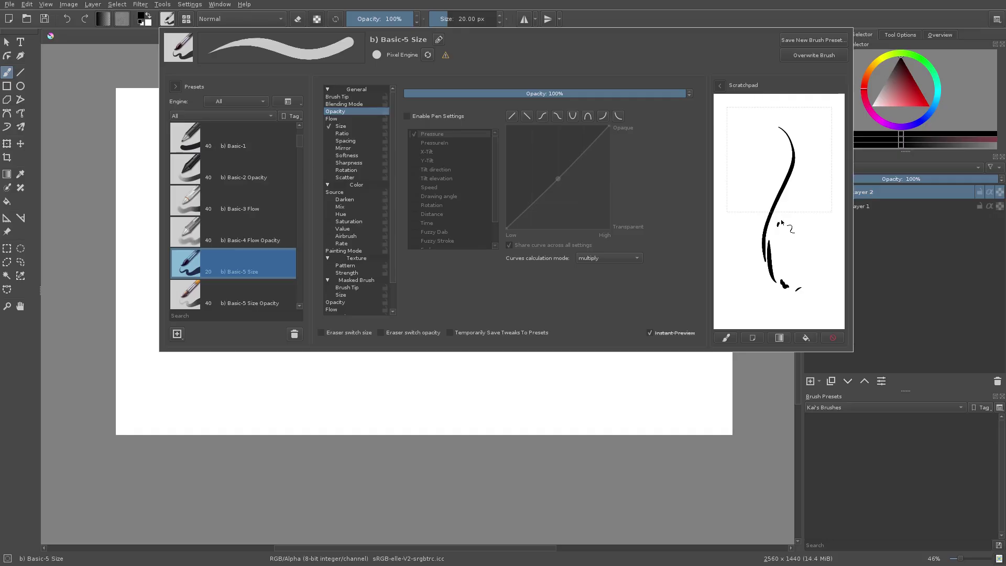
mouse_move(784, 227)
left_mouse_down()
mouse_move(850, 183)
mouse_move(797, 229)
left_mouse_up()
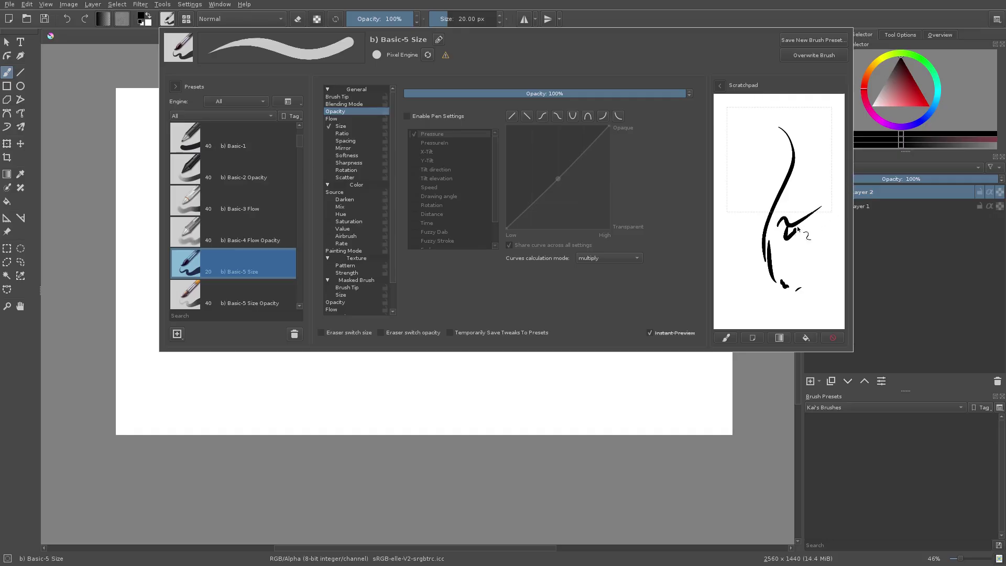
left_click(833, 338)
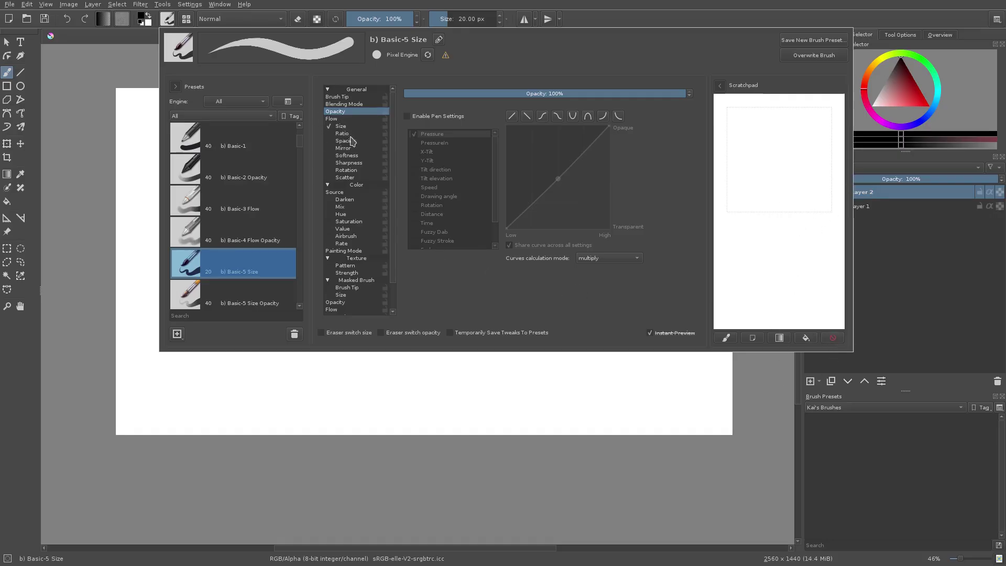
Step: Leave opacity pressure off and let pen pressure control the tip ratio
left_click(408, 117)
left_click(408, 117)
left_click(352, 132)
left_click(330, 134)
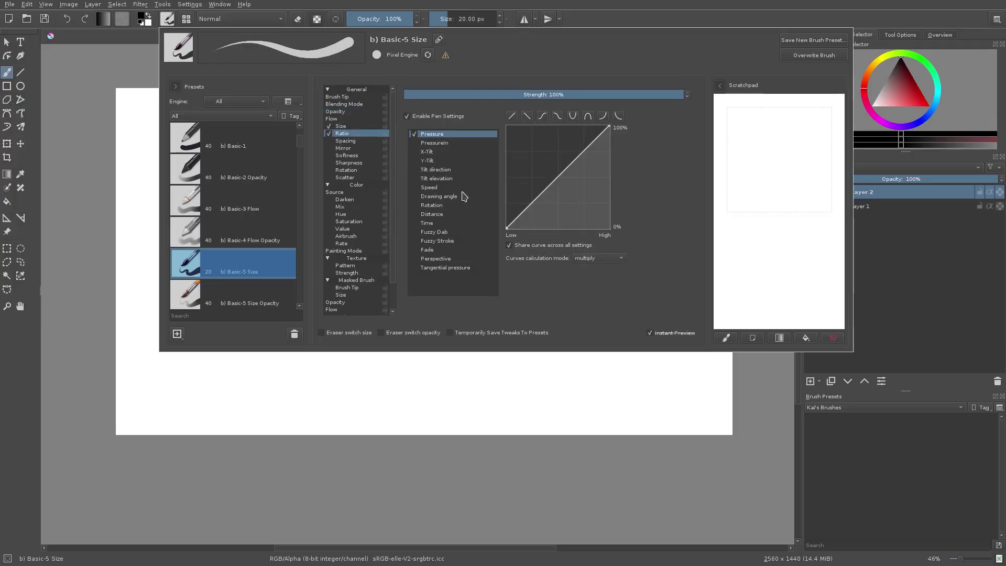
Step: Try pen control of softness, sharpness and rotation, leaving only rotation enabled
left_click(332, 142)
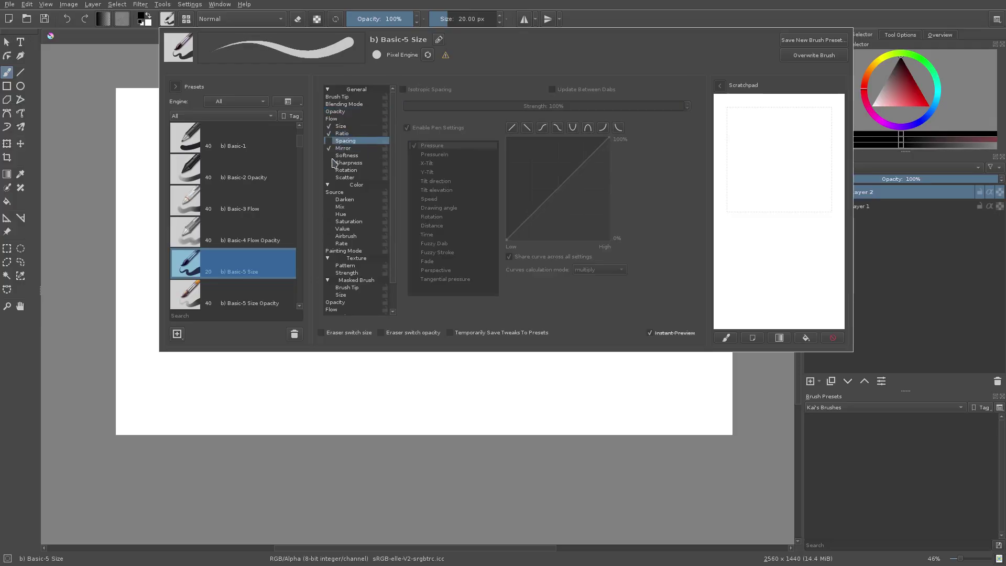
left_click(331, 148)
left_click(329, 156)
left_click(329, 163)
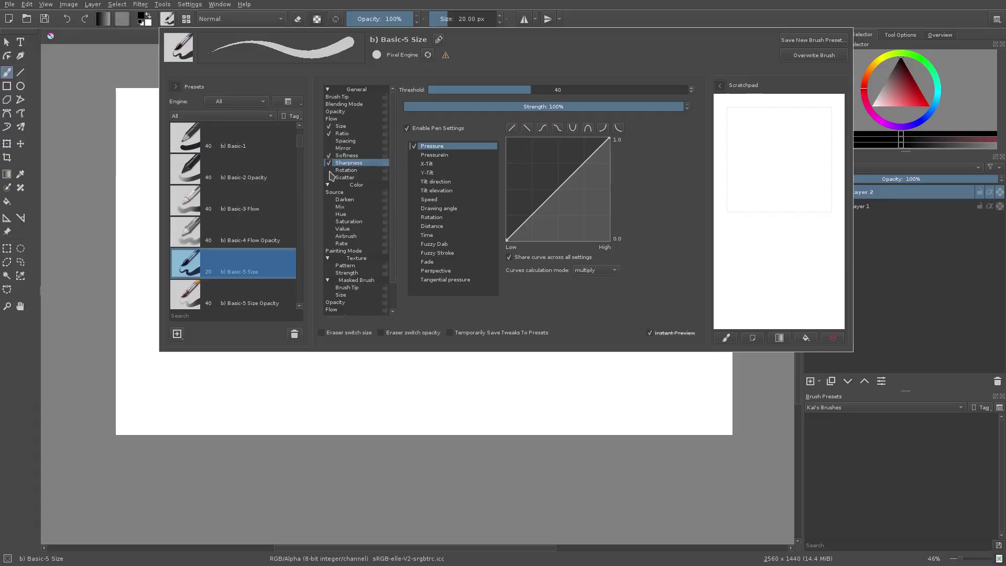
left_click(329, 170)
left_click(329, 163)
left_click(329, 156)
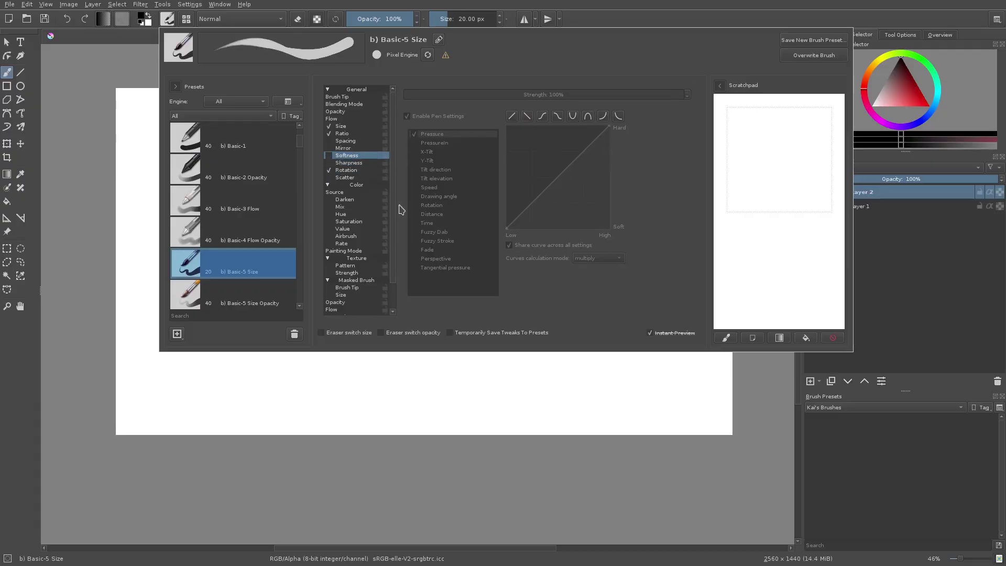
Step: Test with S-shaped, zigzag and curved strokes, clearing the scratchpad, then enable Scatter
mouse_move(749, 186)
left_mouse_down()
mouse_move(796, 150)
mouse_move(797, 246)
mouse_move(768, 285)
mouse_move(772, 268)
mouse_move(830, 274)
left_mouse_up()
mouse_move(801, 210)
left_mouse_down()
mouse_move(827, 142)
mouse_move(789, 127)
mouse_move(749, 150)
left_mouse_up()
left_click_drag(773, 111, 737, 217)
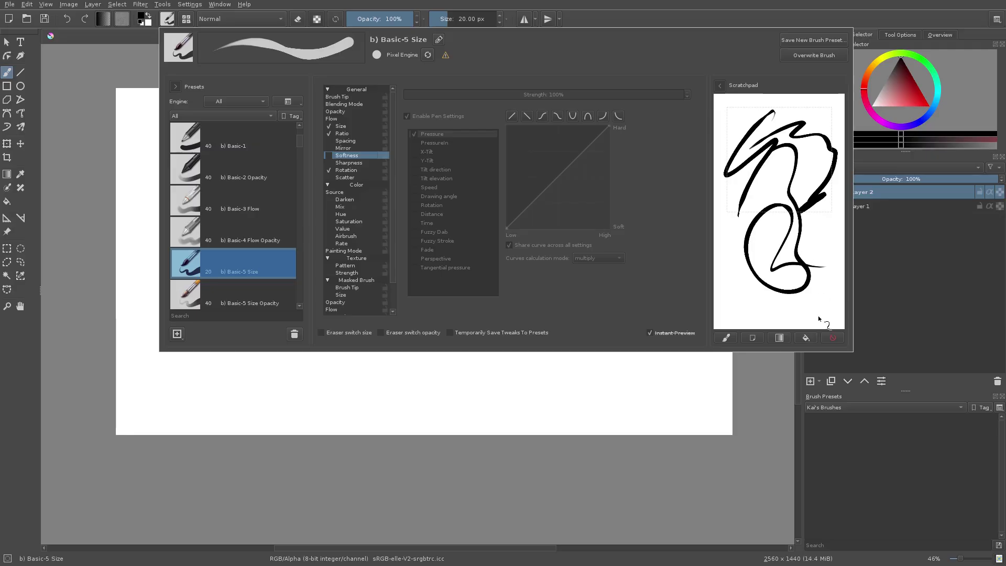
left_click(834, 338)
left_click_drag(814, 111, 754, 246)
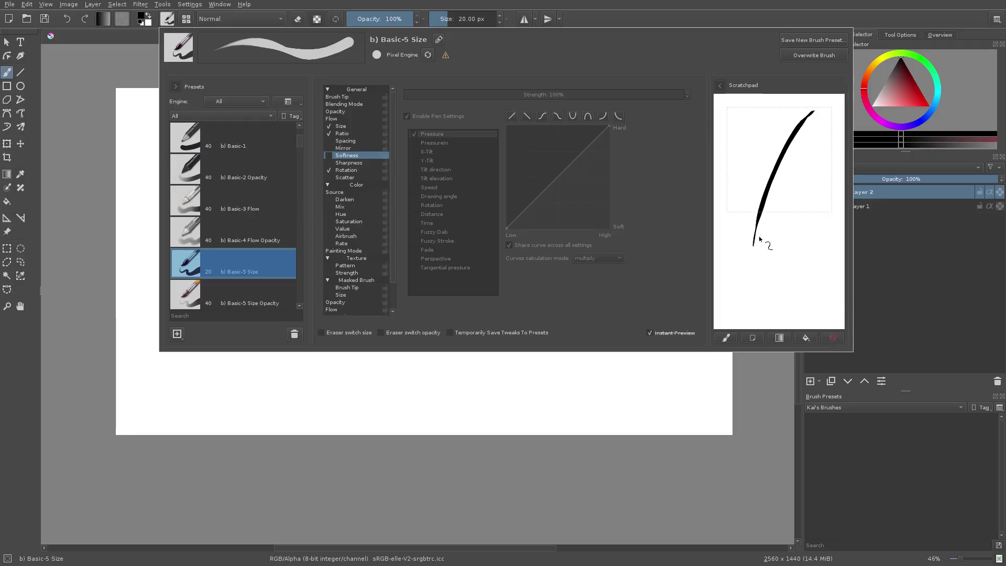
mouse_move(774, 193)
left_mouse_down()
mouse_move(758, 306)
mouse_move(769, 263)
mouse_move(823, 183)
mouse_move(804, 285)
left_mouse_up()
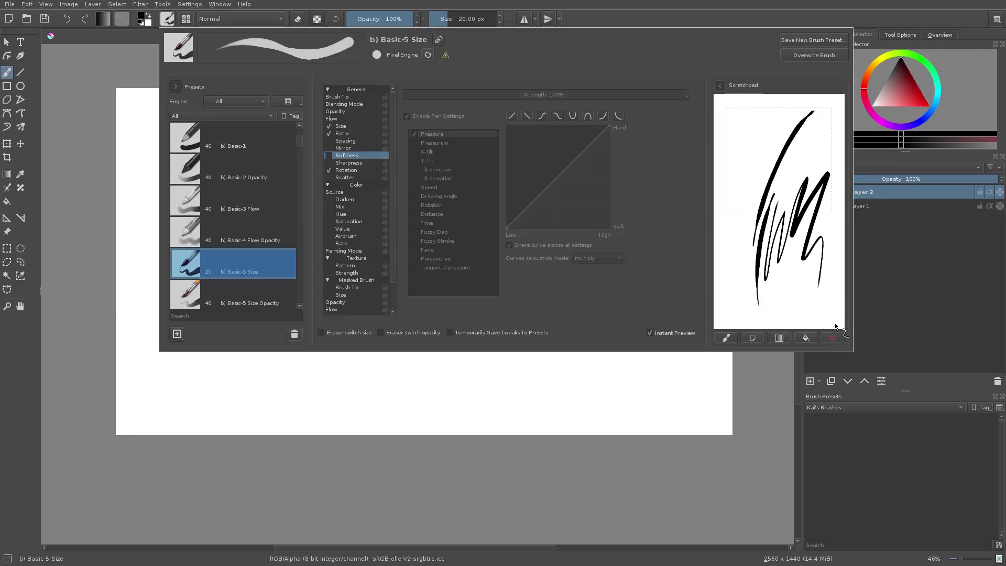
left_click(833, 338)
left_click(338, 177)
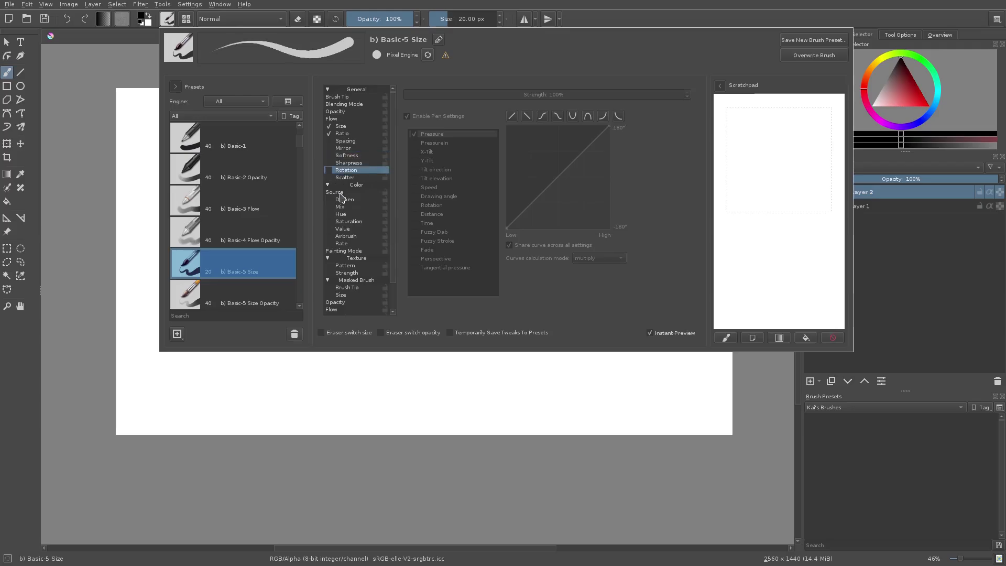
left_click(329, 177)
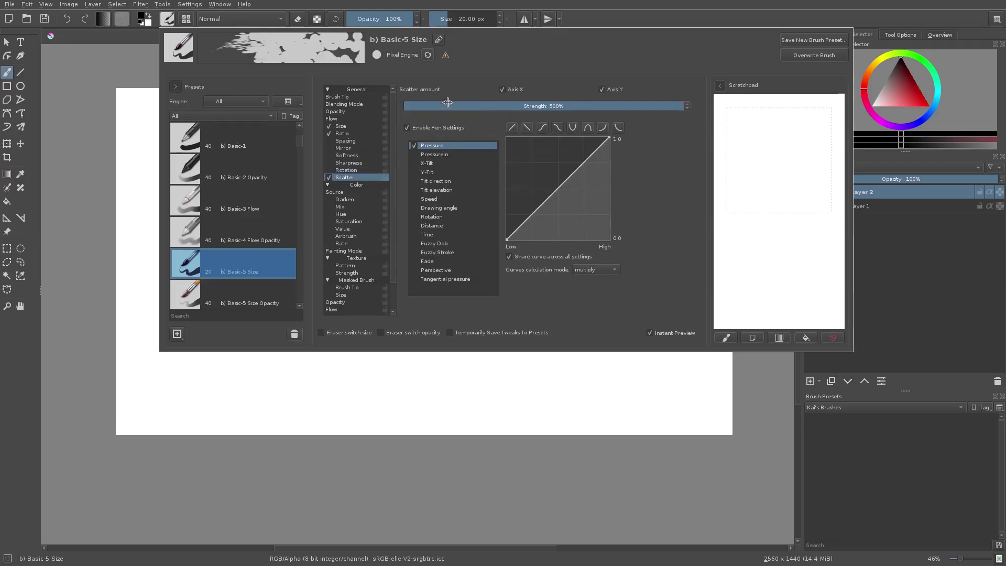
Step: Set scatter strength to 16% and test the scattered brush with several strokes
left_click_drag(444, 104, 410, 106)
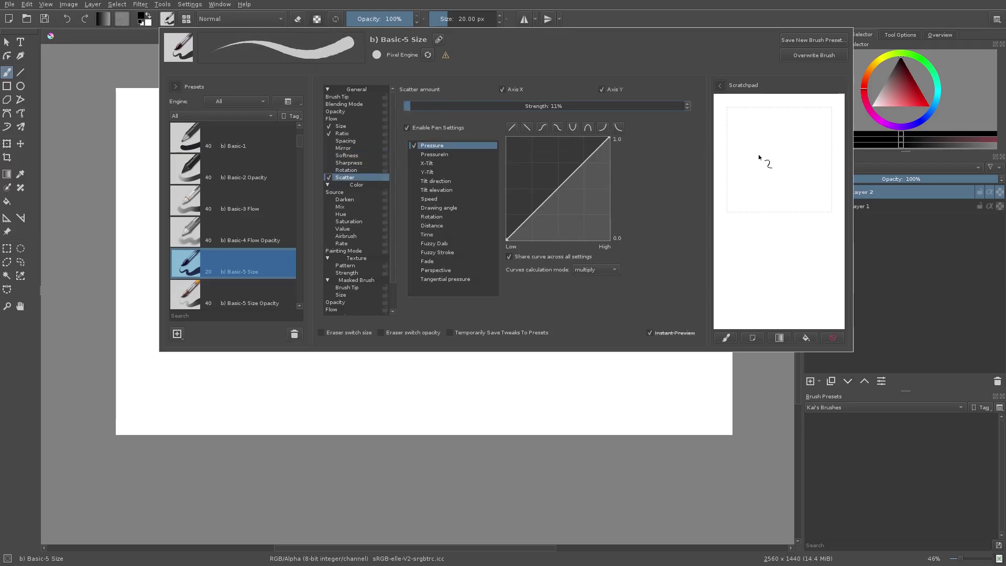
left_click_drag(791, 113, 768, 272)
mouse_move(788, 129)
left_mouse_down()
mouse_move(785, 287)
mouse_move(799, 295)
mouse_move(811, 267)
left_mouse_up()
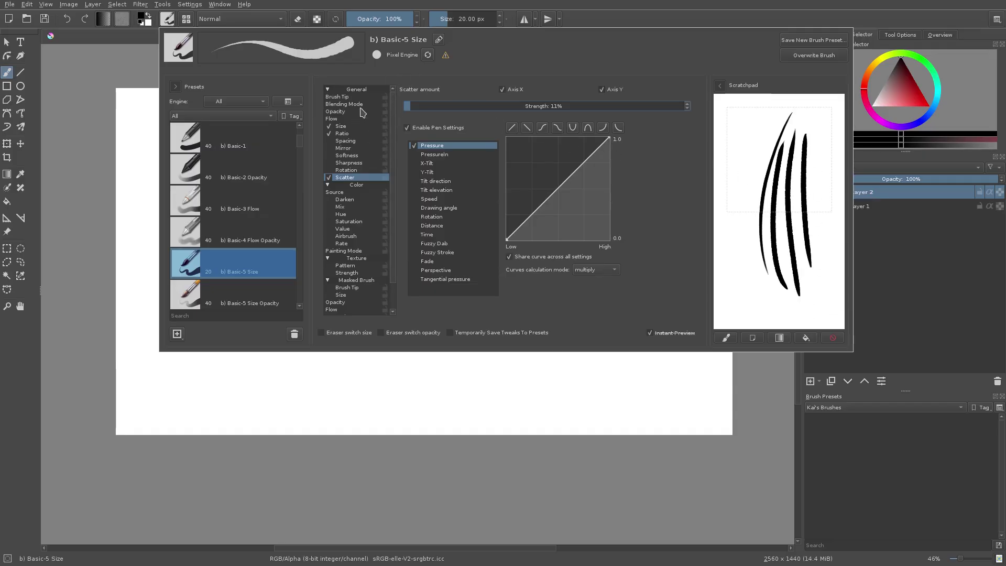
left_click_drag(412, 103, 414, 106)
left_click_drag(763, 103, 735, 215)
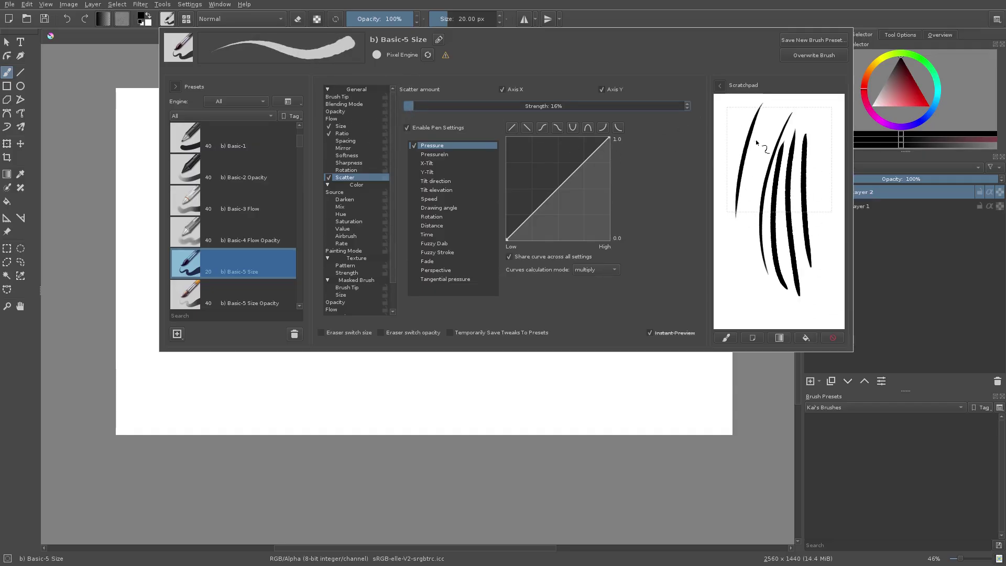
left_click_drag(755, 140, 750, 267)
left_click_drag(734, 206, 759, 328)
left_click(833, 338)
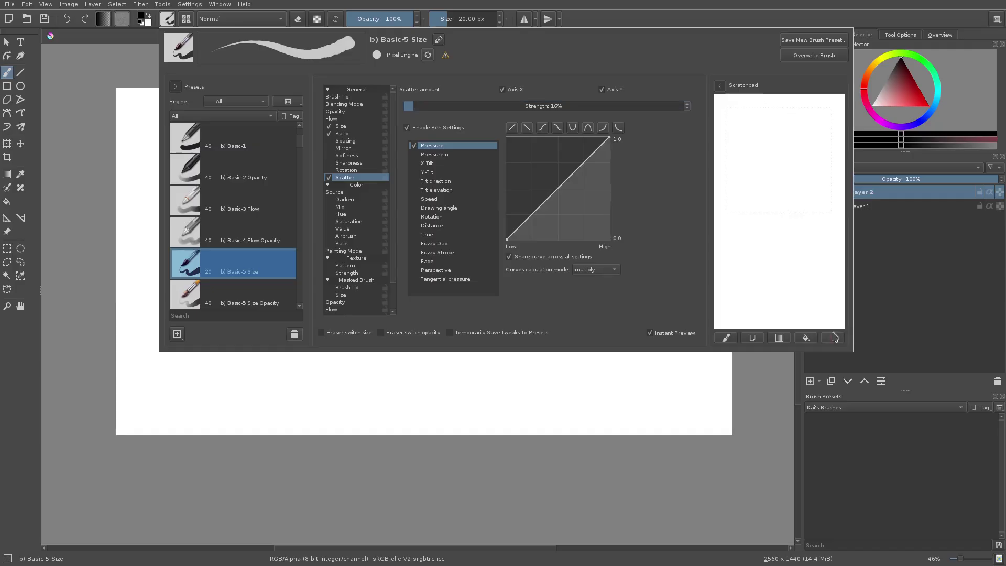
left_click_drag(771, 165, 768, 280)
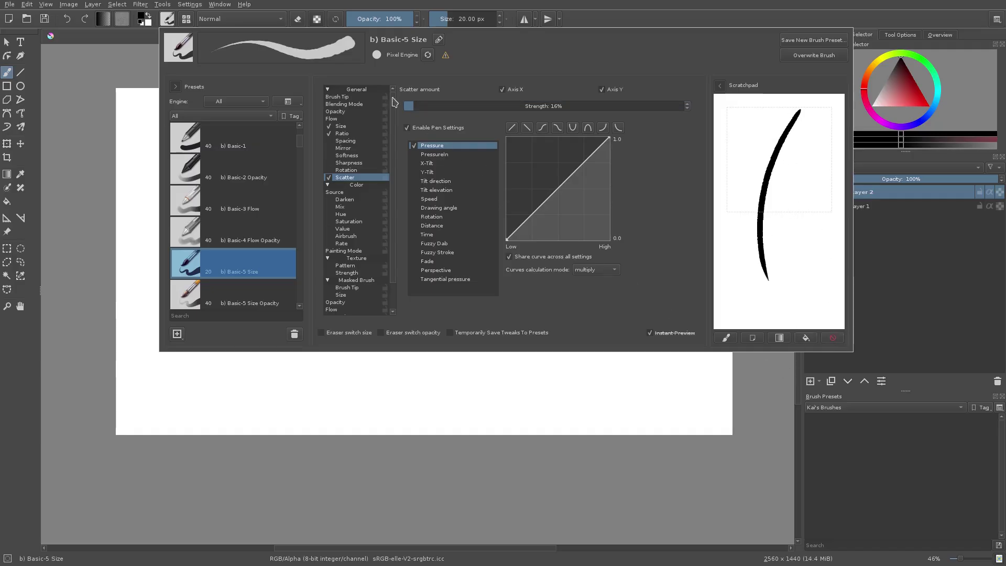
Step: Disable scatter's pen pressure and scatter itself, then test a plain stroke
left_click(409, 128)
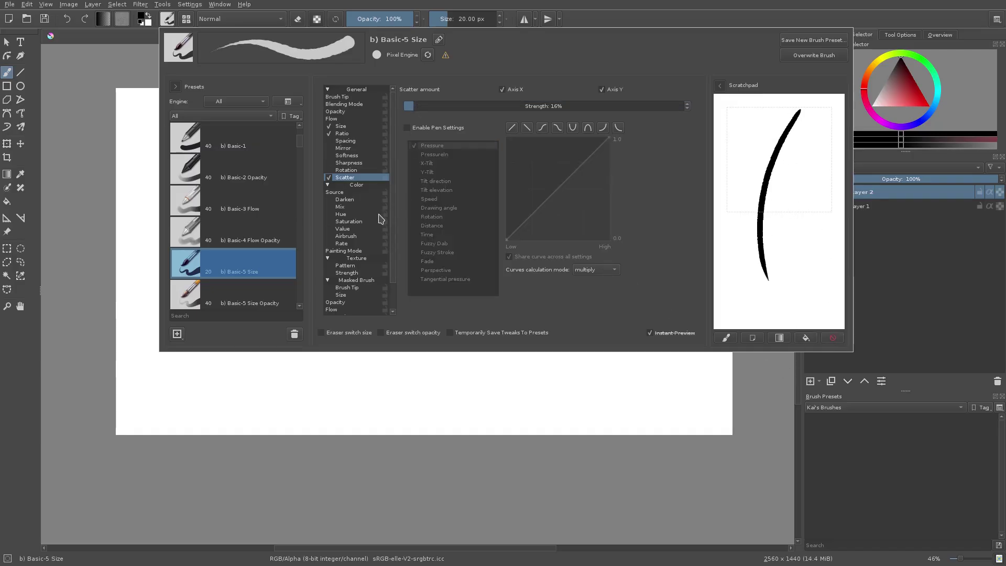
left_click(329, 178)
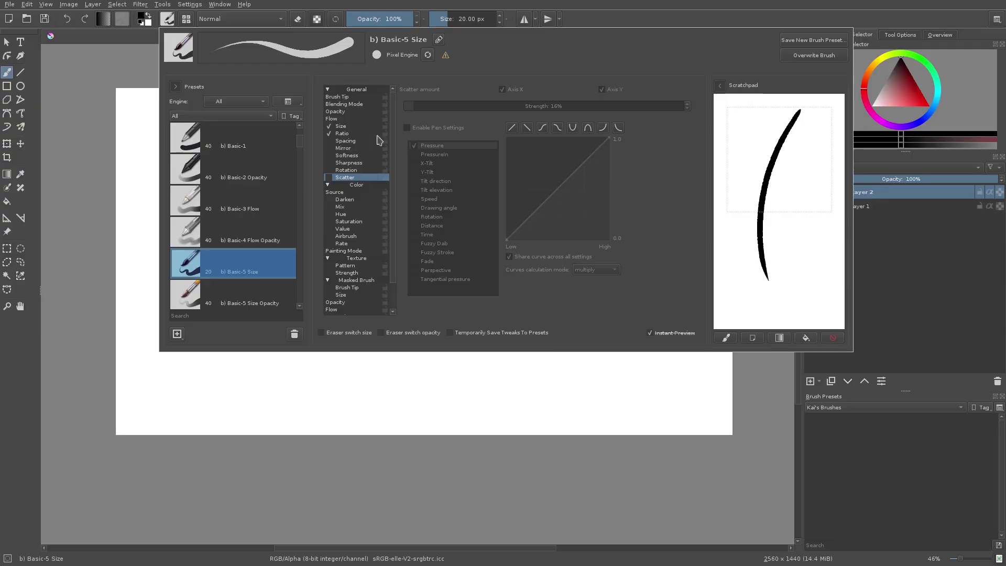
left_click_drag(771, 110, 765, 305)
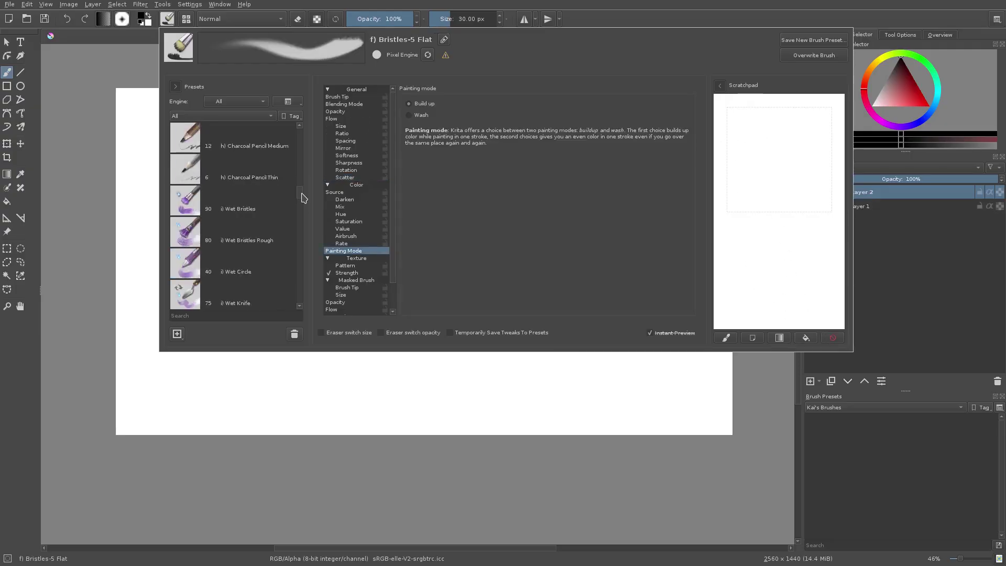
Step: Browse the full preset list under the All tag and select the l) Adjust Color preset
left_click_drag(301, 191, 301, 225)
scroll(303, 227, "up", 1)
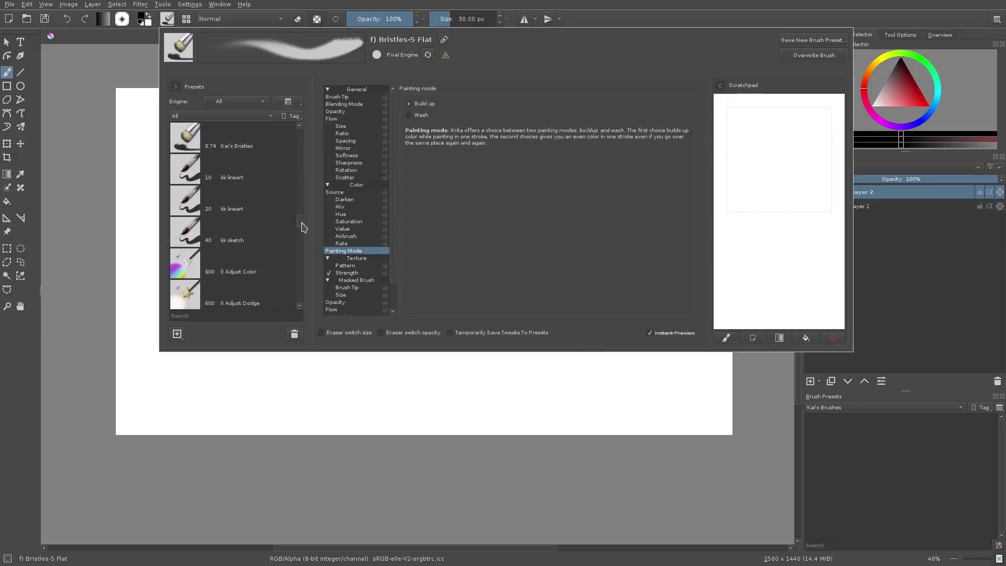
left_click(259, 118)
left_click(299, 293)
scroll(302, 220, "down", 4)
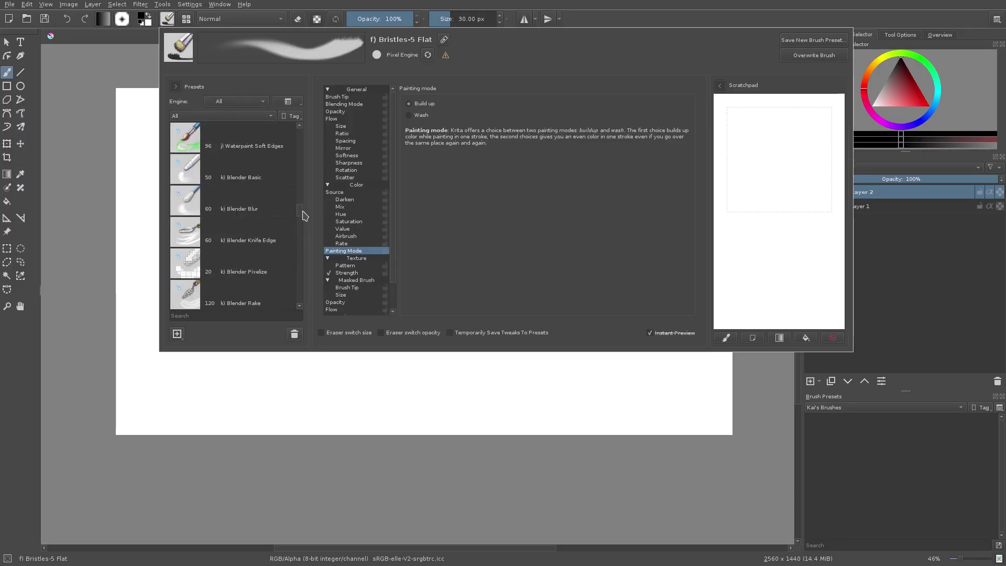
scroll(303, 229, "down", 2)
scroll(302, 229, "up", 2)
left_click(250, 150)
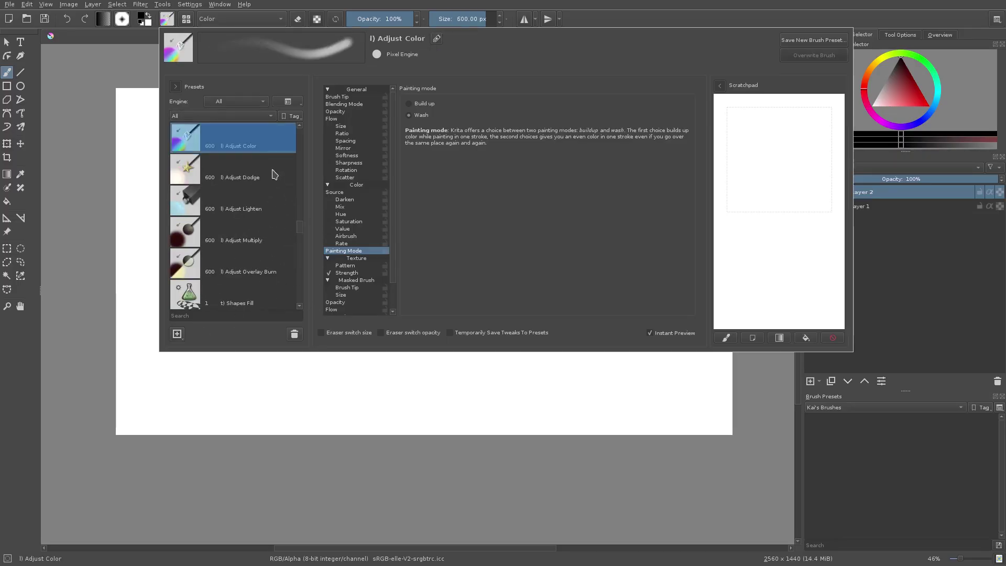
left_click(179, 336)
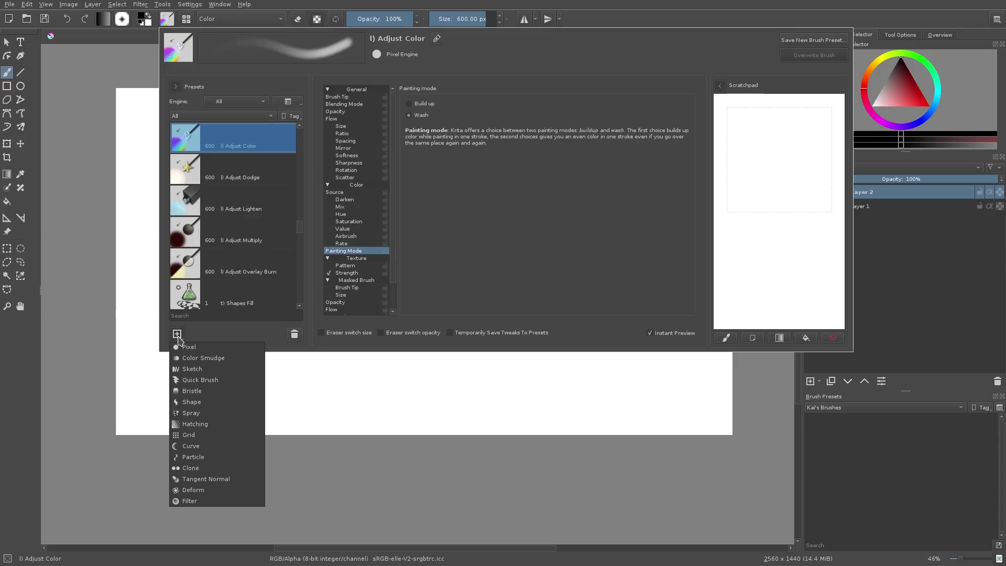
left_click(221, 333)
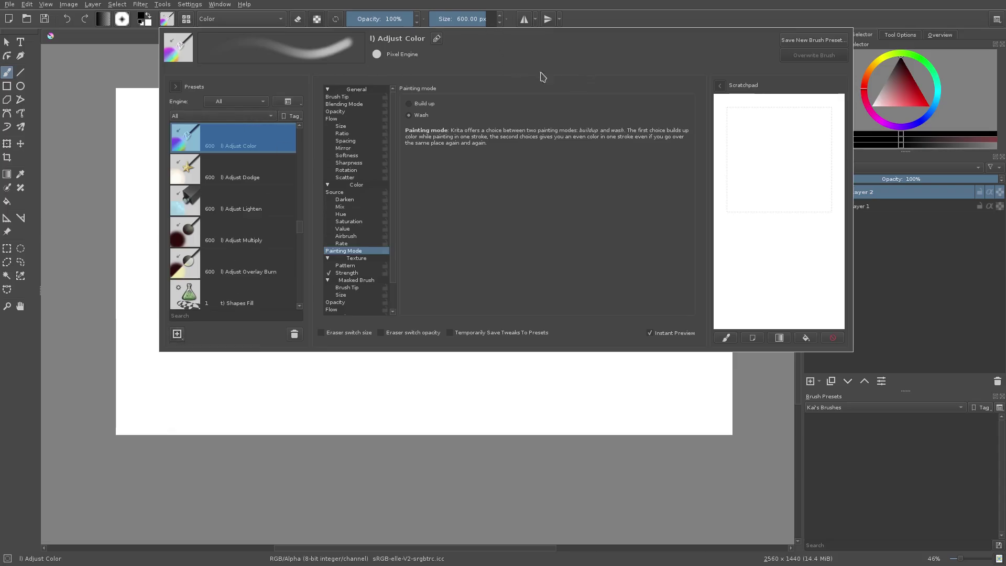
Step: Save the current brush as a new preset named 'kk brush'
left_click(837, 44)
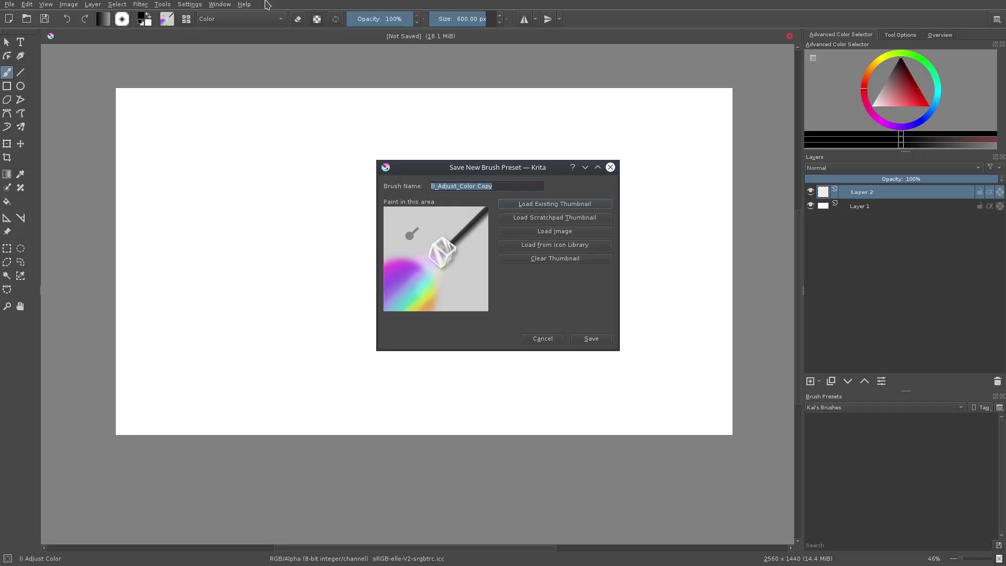
type("kk brush")
left_click(592, 339)
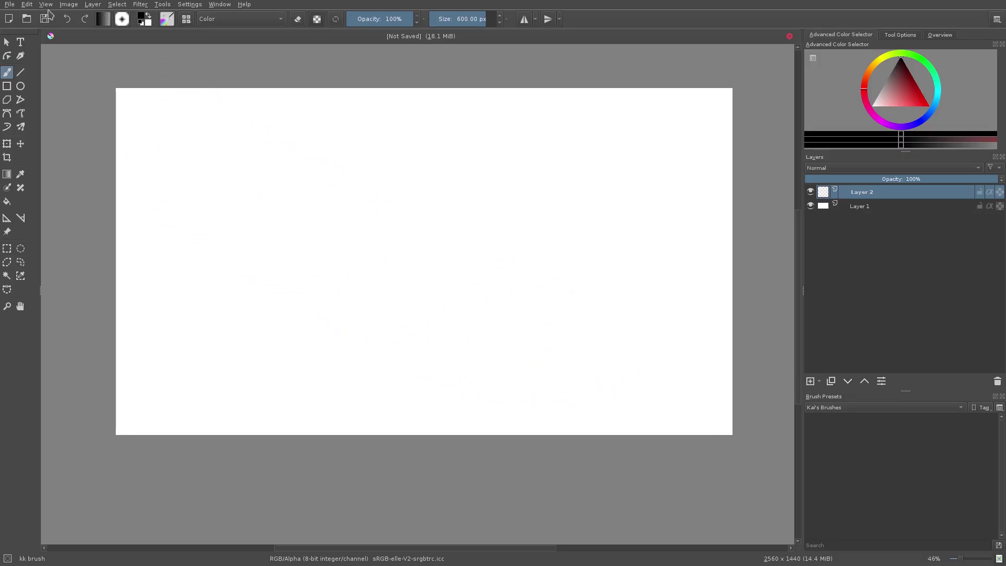
Step: Reopen the brush editor and bring up the kk brush preset's context options
left_click(166, 19)
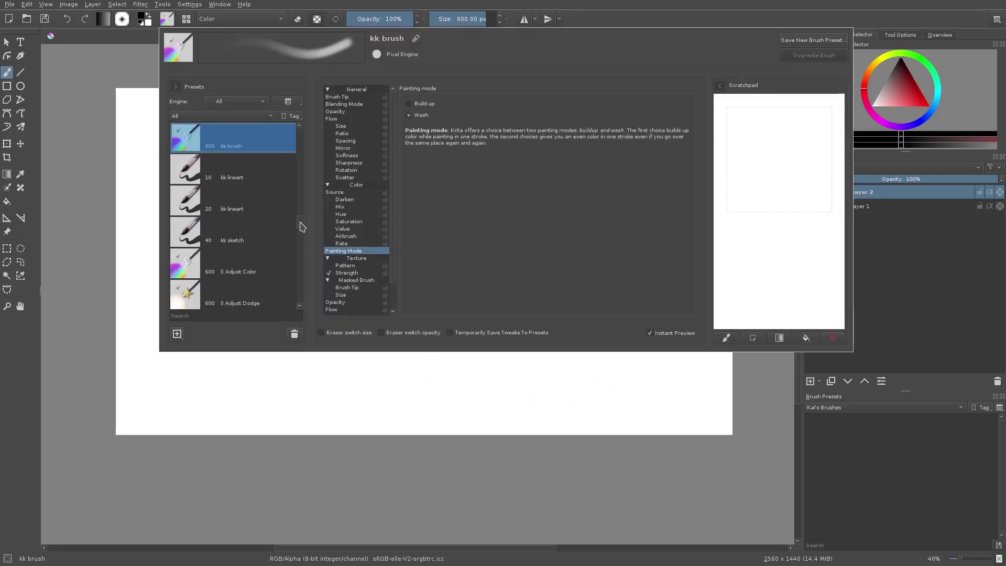
right_click(243, 135)
mouse_move(263, 148)
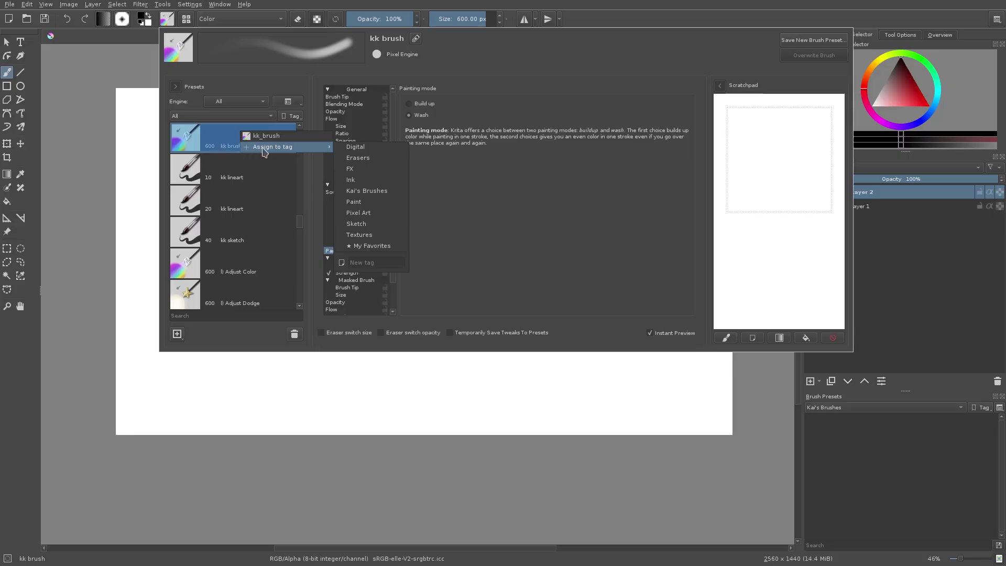
Step: Assign kk brush to the Kai's Brushes tag, filter the presets to that tag, then delete kk brush
left_click(365, 266)
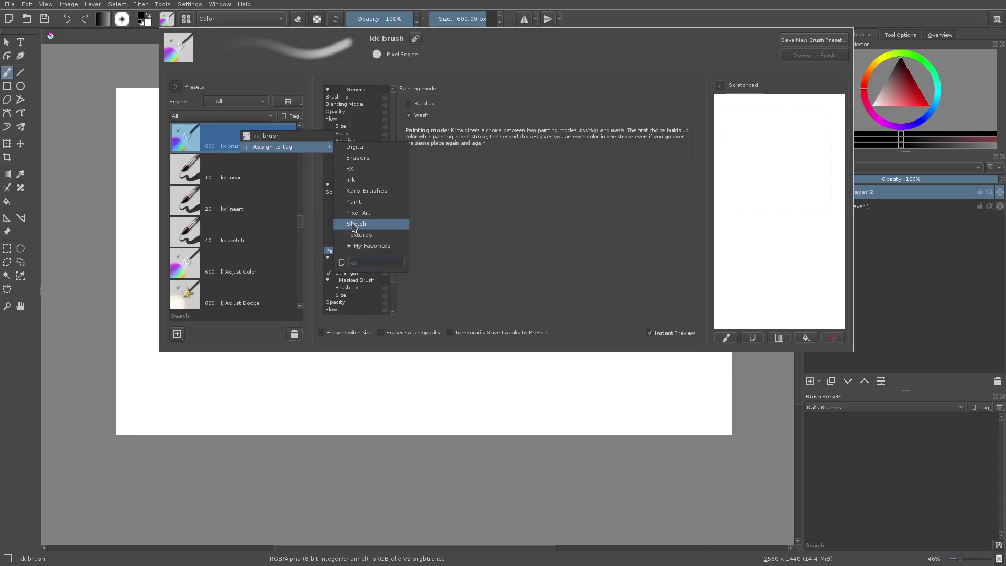
left_click(367, 190)
left_click(178, 120)
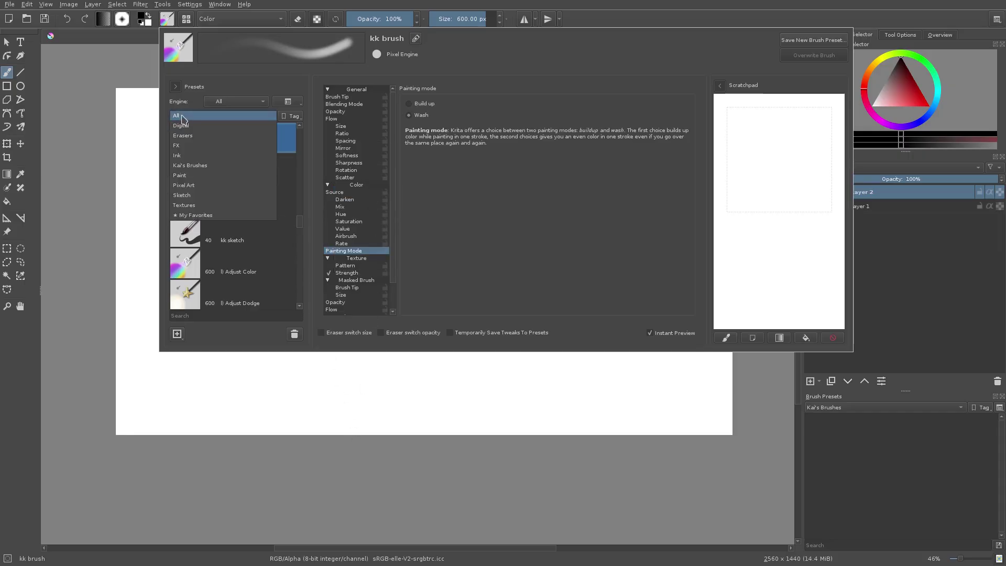
left_click(202, 165)
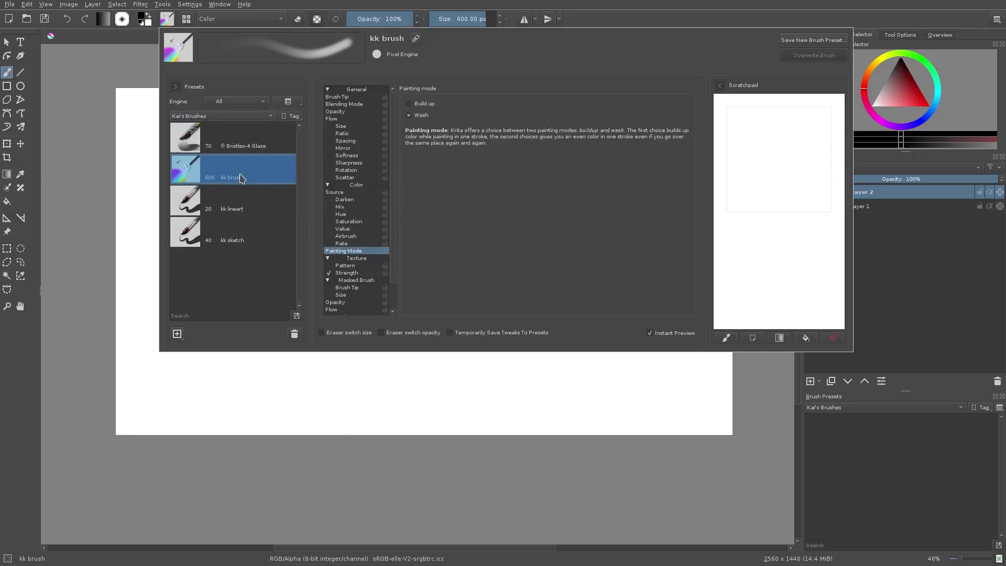
left_click(294, 335)
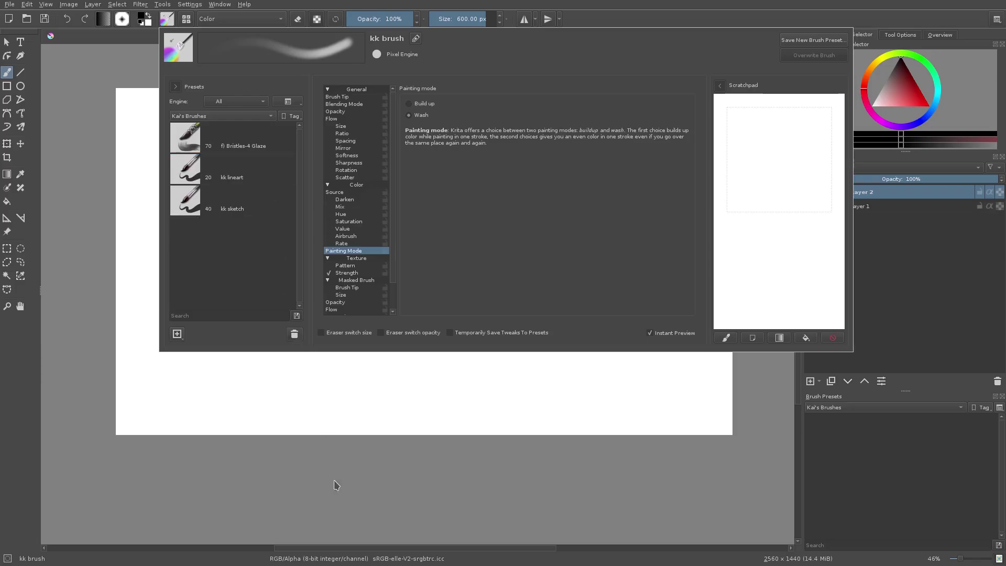
Step: Test the f) Bristles-4 Glaze preset on the scratchpad, then delete it
left_click(246, 141)
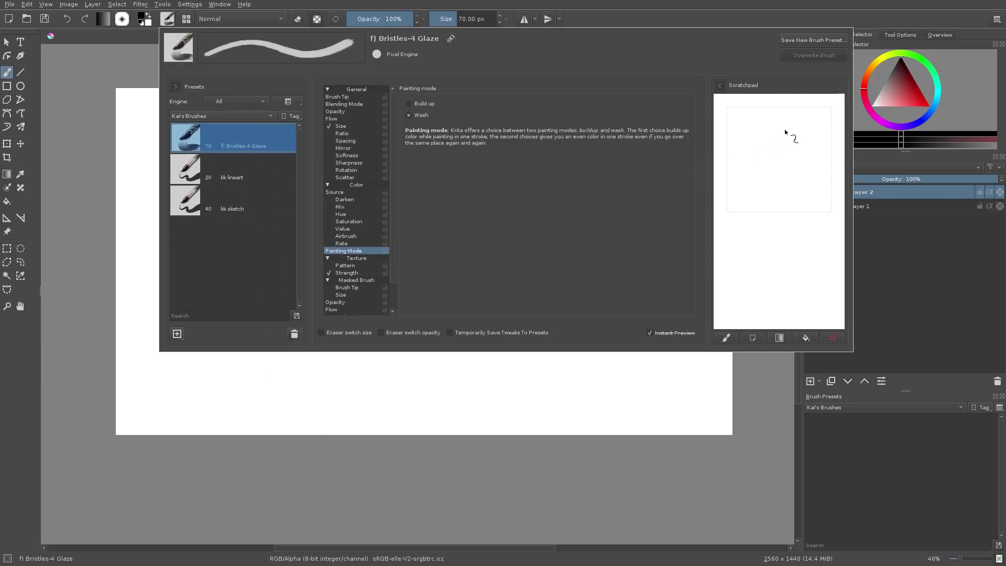
mouse_move(790, 139)
left_mouse_down()
mouse_move(770, 170)
mouse_move(777, 184)
mouse_move(782, 177)
mouse_move(774, 205)
mouse_move(789, 274)
left_mouse_up()
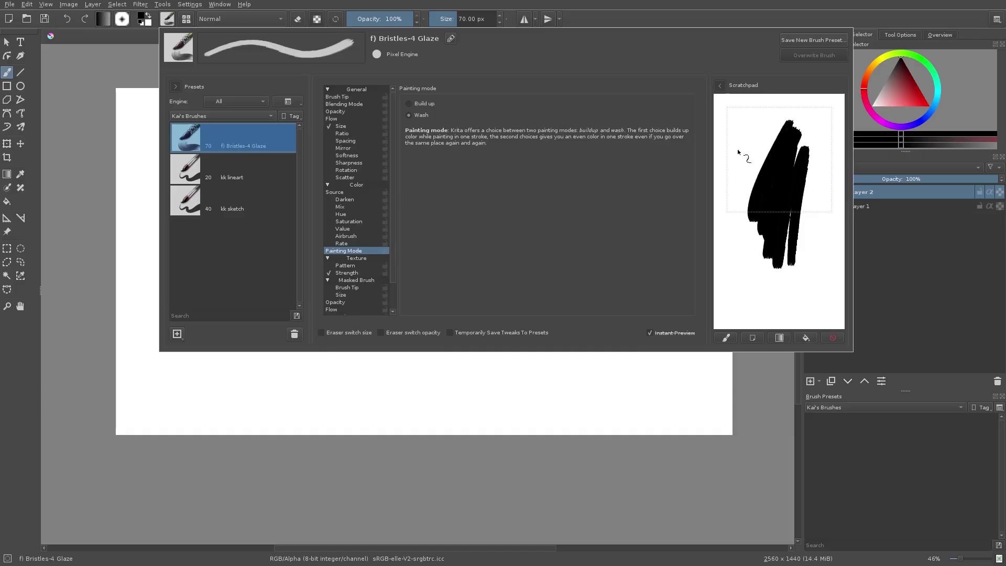
left_click(295, 335)
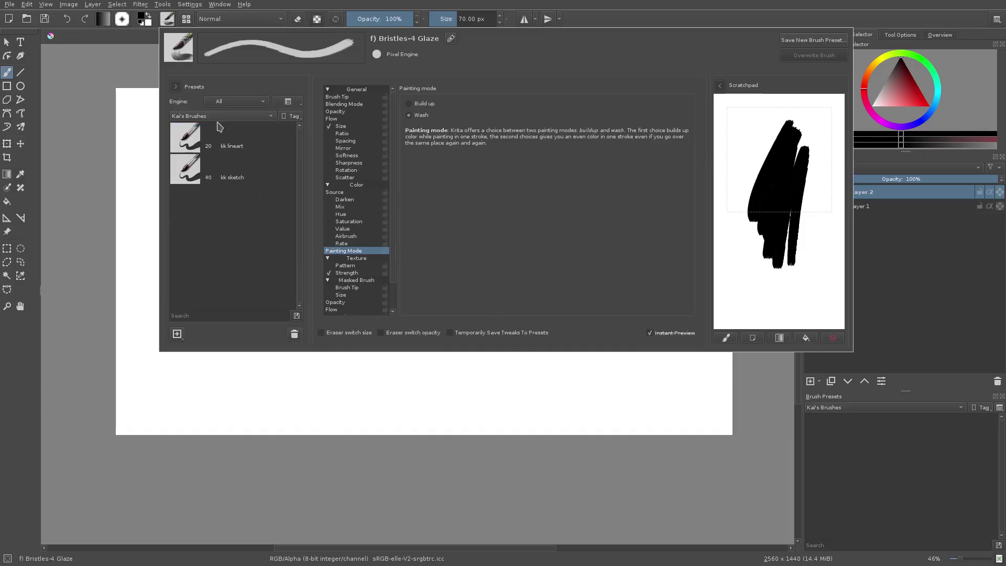
Step: Select kk lineart, refilter the list to Kai's Brushes, and test a few thin strokes
left_click(222, 131)
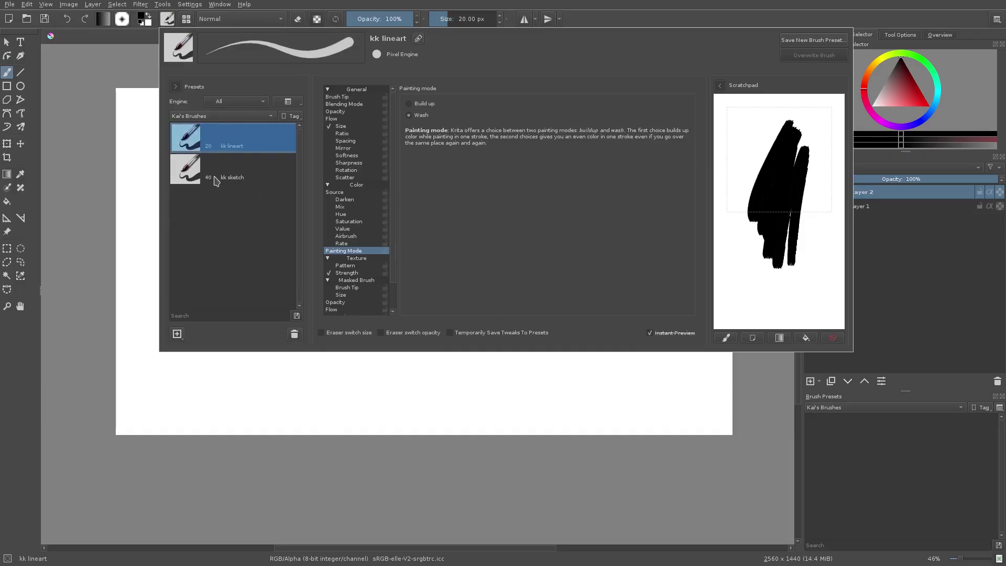
left_click(225, 116)
left_click(223, 68)
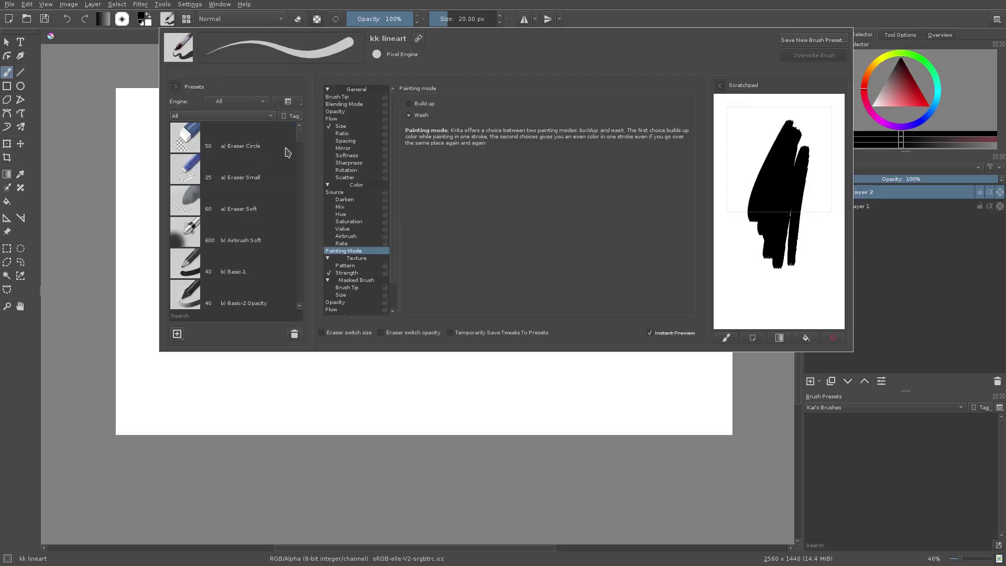
scroll(300, 138, "down", 3)
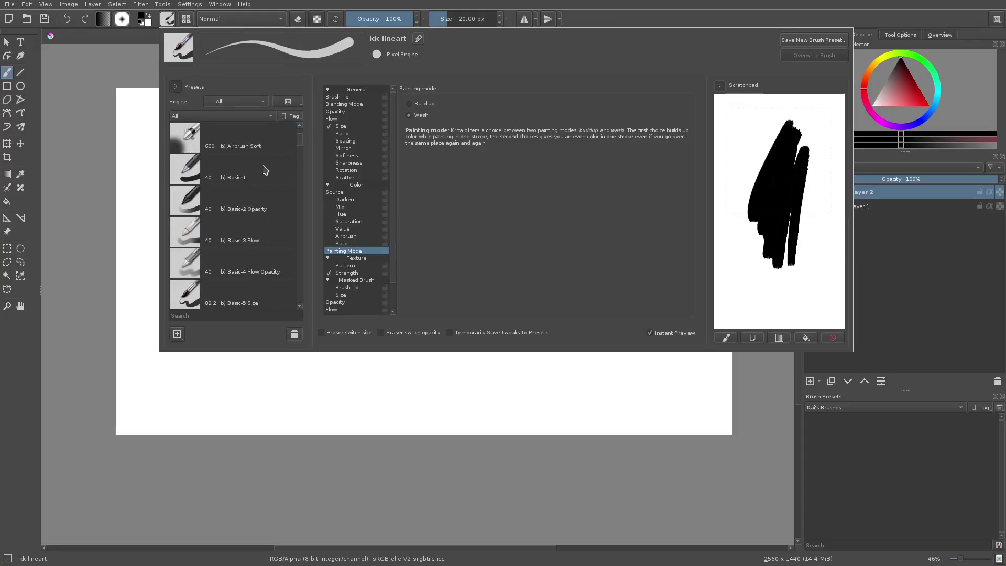
left_click(216, 116)
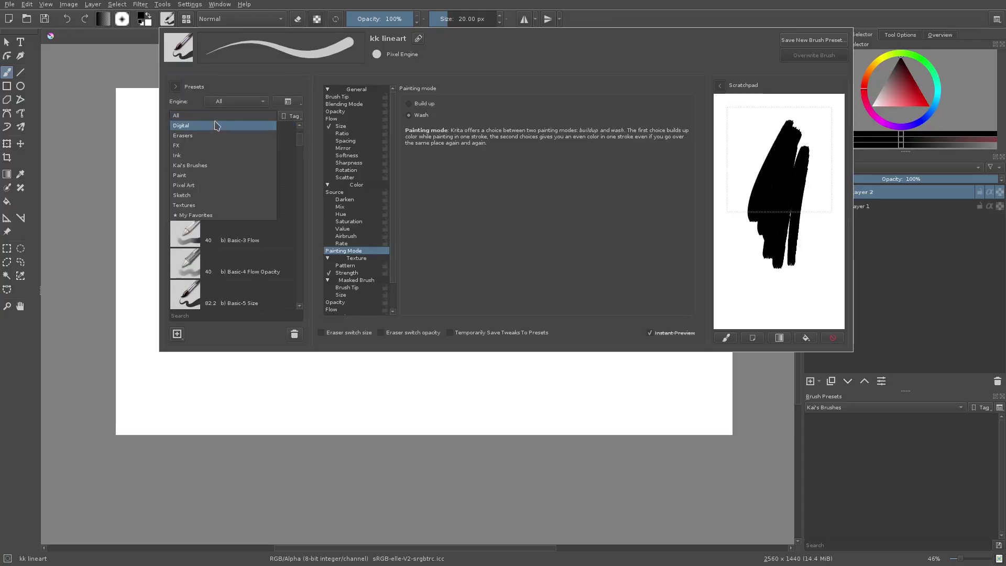
left_click(219, 165)
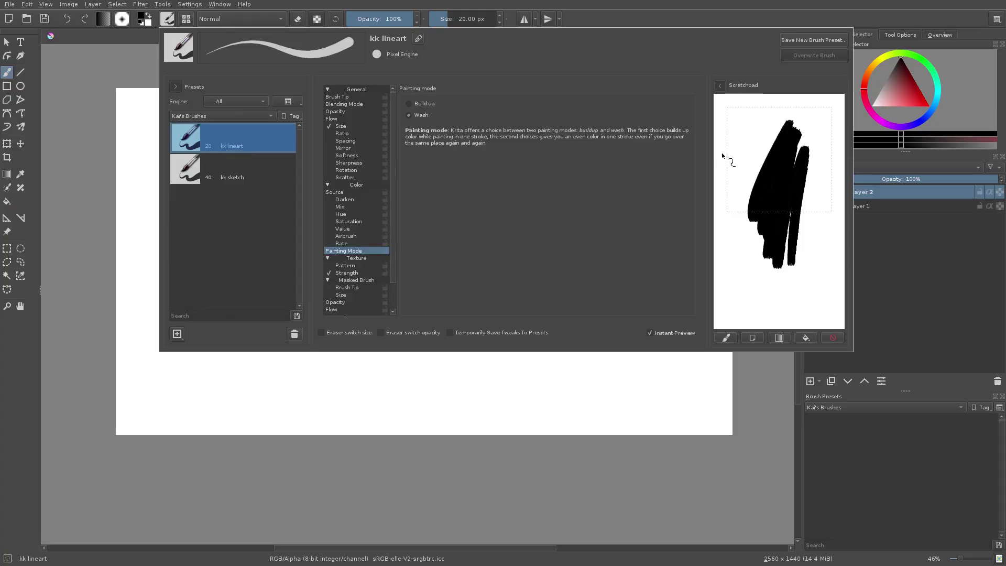
mouse_move(768, 124)
left_mouse_down()
mouse_move(718, 199)
mouse_move(723, 233)
left_mouse_up()
left_click_drag(748, 149, 731, 277)
left_click_drag(742, 171, 739, 297)
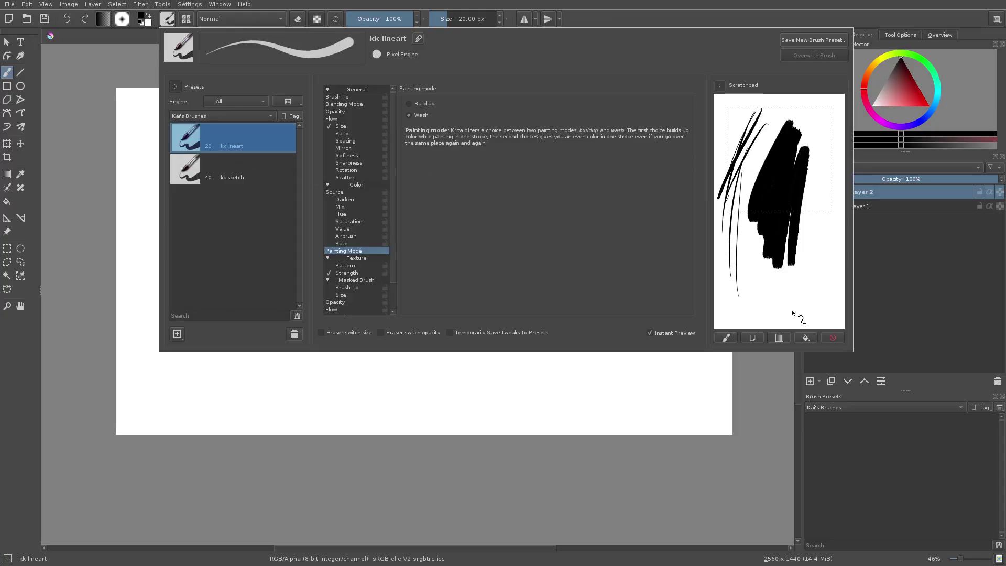
Step: Clear the scratchpad, sketch a face outline with hatching, jaw and neck lines, then select kk sketch
left_click(833, 338)
mouse_move(809, 114)
left_mouse_down()
mouse_move(739, 156)
mouse_move(755, 280)
mouse_move(786, 277)
mouse_move(812, 259)
mouse_move(828, 152)
mouse_move(844, 199)
mouse_move(769, 240)
mouse_move(812, 220)
left_mouse_up()
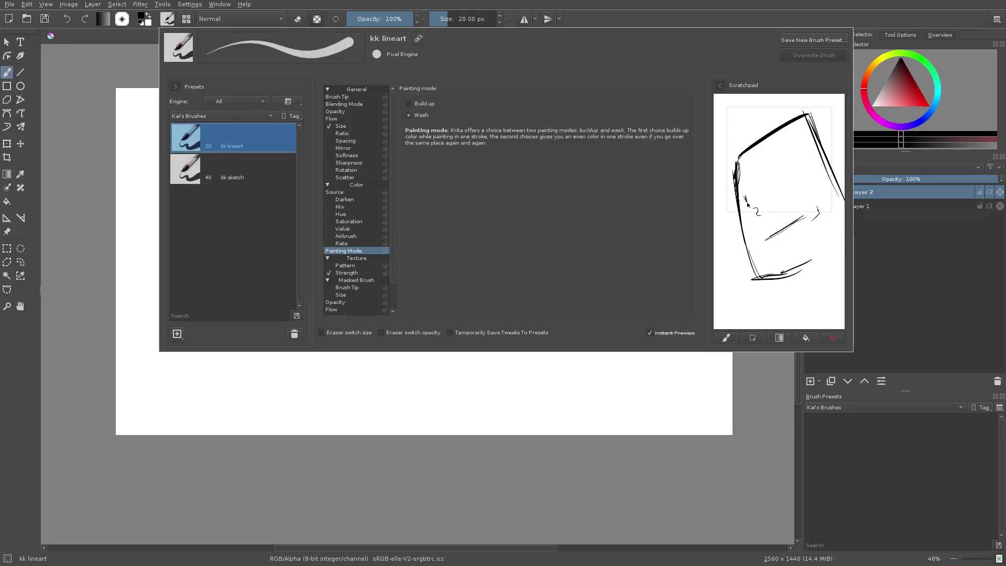
left_click_drag(747, 203, 812, 160)
mouse_move(756, 211)
left_mouse_down()
mouse_move(760, 195)
mouse_move(779, 189)
mouse_move(816, 197)
left_mouse_up()
left_click_drag(813, 261, 789, 327)
left_click(226, 178)
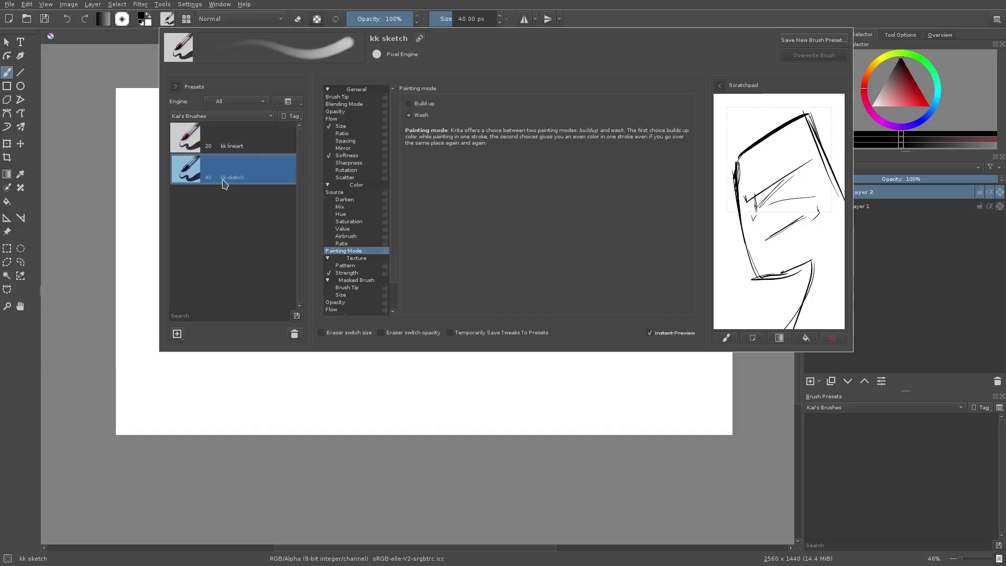
Step: Test the kk sketch brush with soft grey strokes on a cleared scratchpad
left_click(833, 337)
mouse_move(794, 111)
left_mouse_down()
mouse_move(738, 215)
mouse_move(753, 252)
left_mouse_up()
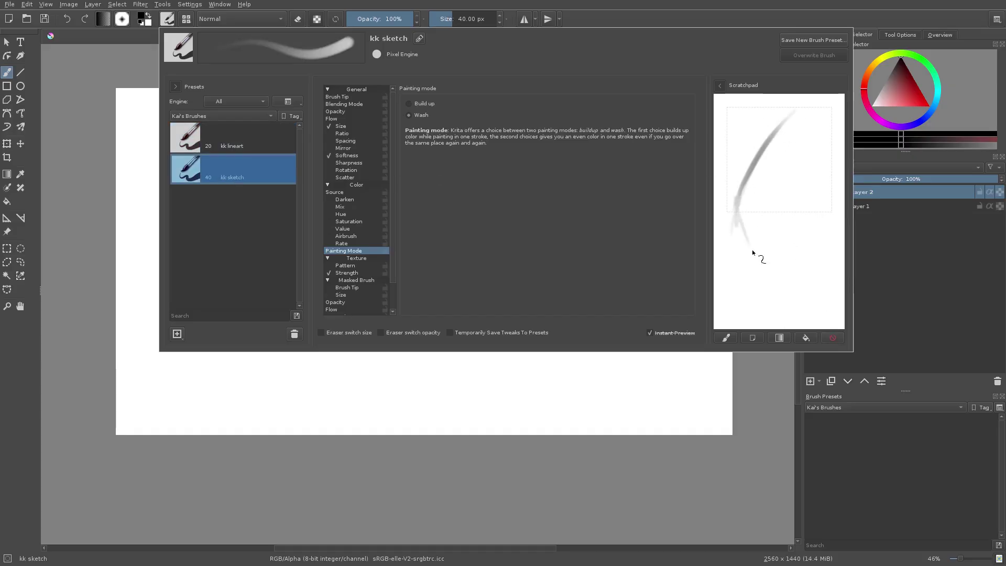
left_click_drag(801, 122, 833, 184)
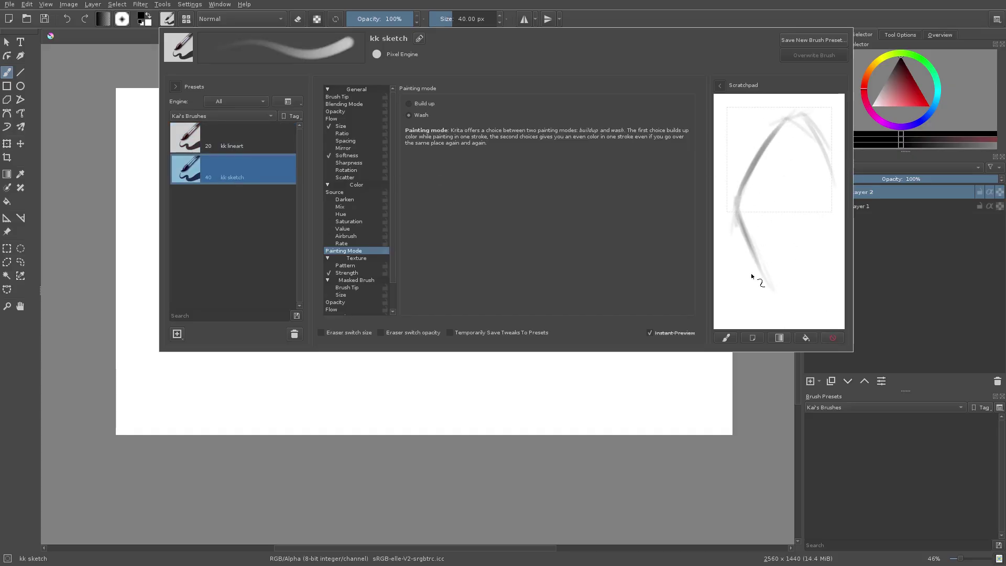
left_click_drag(787, 289, 841, 207)
left_click(858, 239)
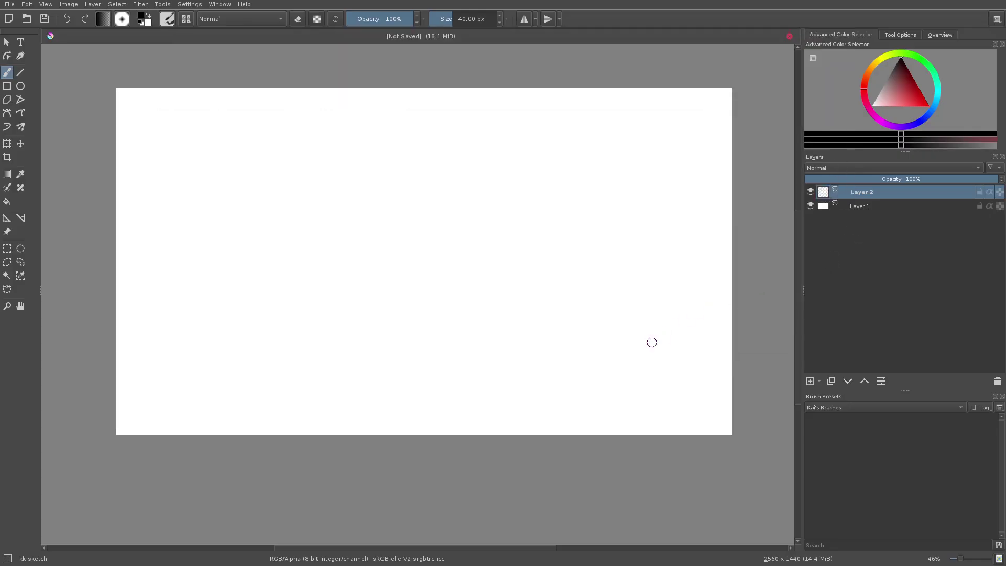
Step: Make kk lineart the active preset again and draw a thin test stroke on the cleared scratchpad
left_click(168, 19)
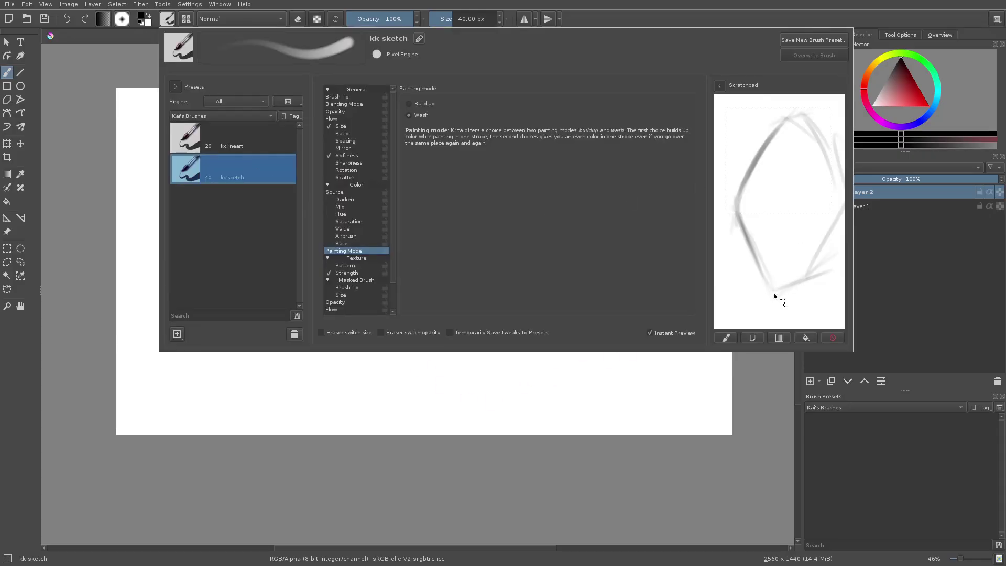
left_click(832, 338)
left_click(232, 149)
left_click(233, 168)
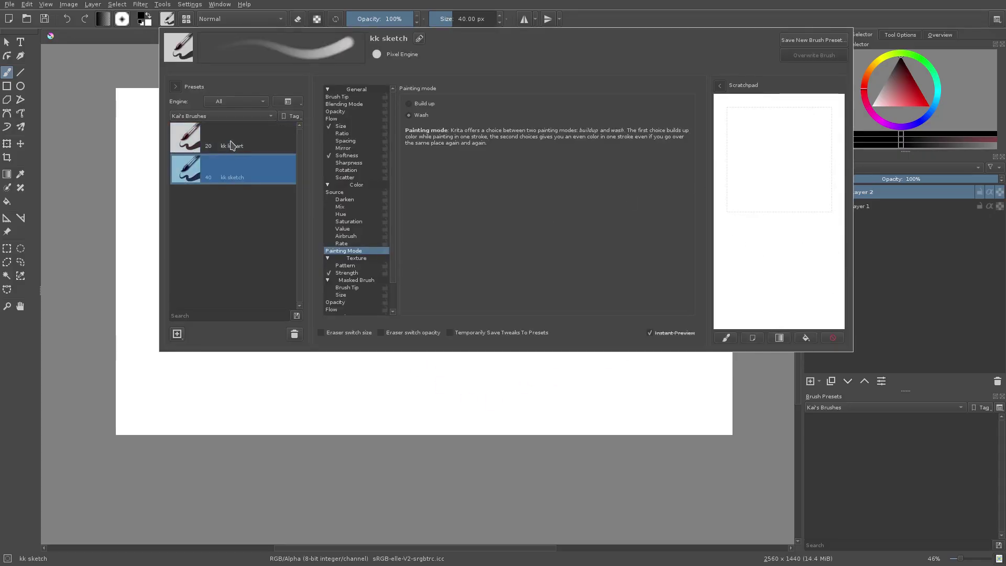
left_click(231, 142)
left_click(233, 167)
left_click(234, 138)
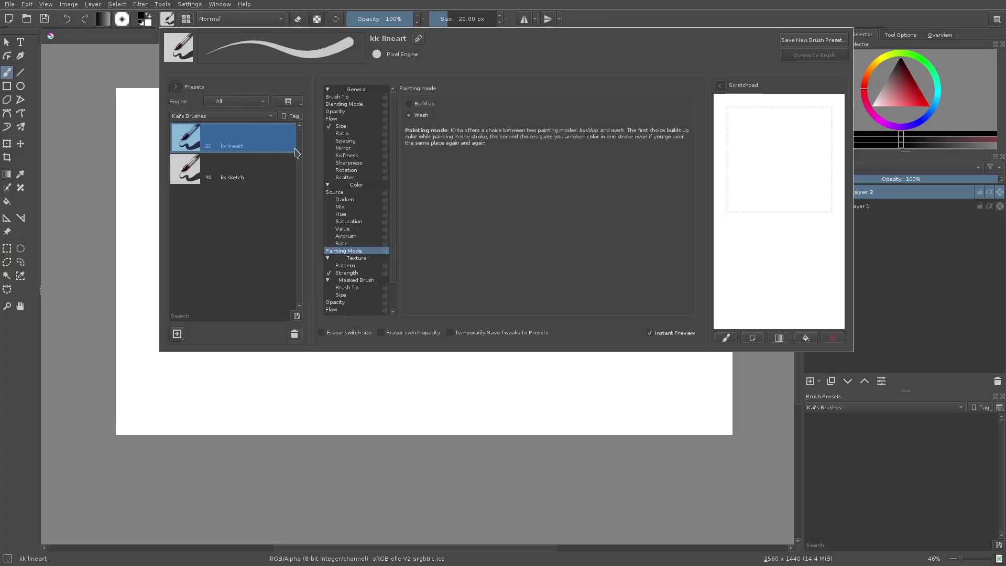
mouse_move(748, 182)
left_mouse_down()
mouse_move(807, 138)
mouse_move(738, 212)
mouse_move(740, 234)
left_mouse_up()
Step: Review kk lineart's Brush Tip, blending mode and Opacity settings
left_click(351, 99)
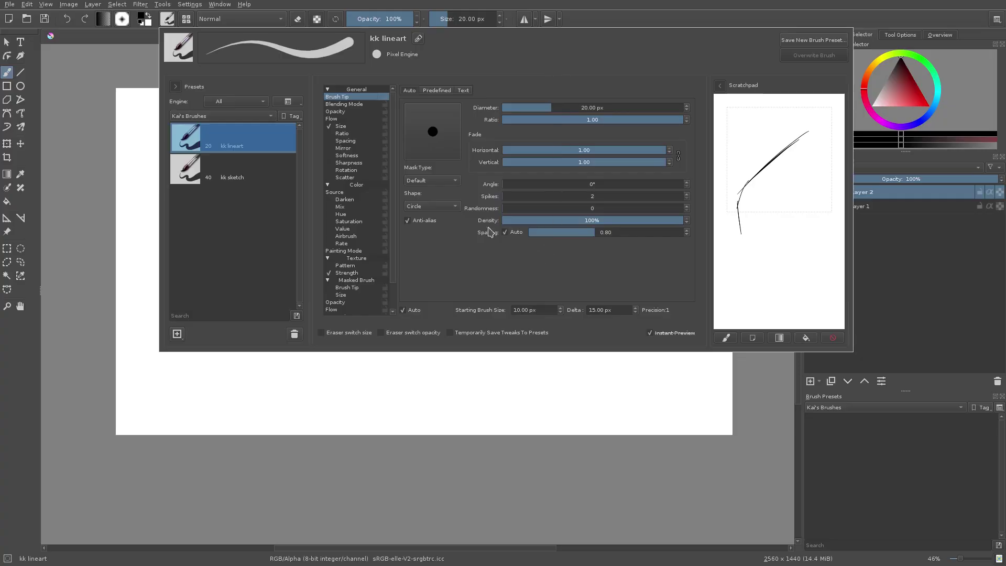
left_click(354, 103)
left_click(347, 111)
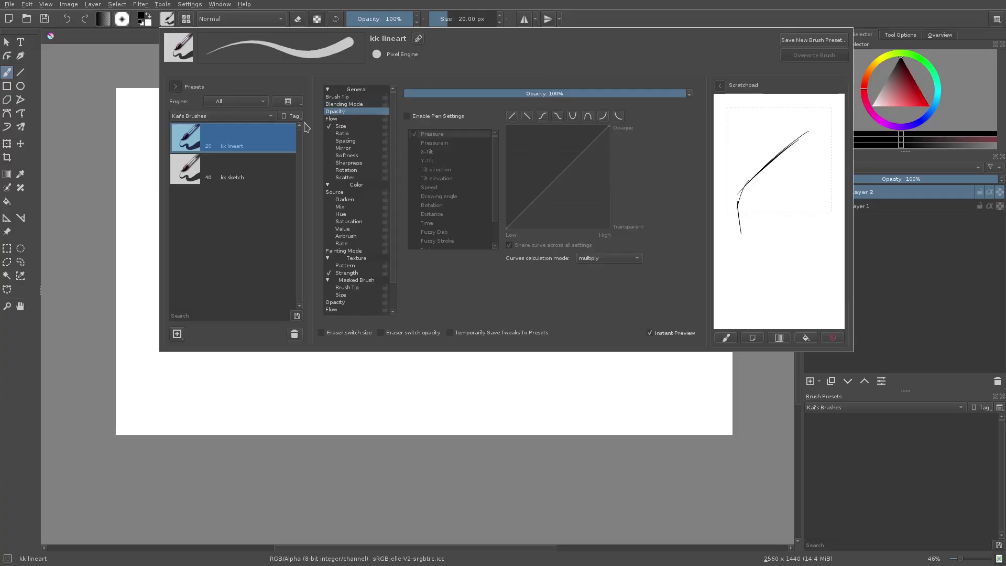
Step: Browse the Flow, Size and Ratio settings and test loops and long lines on the scratchpad
left_click(352, 120)
left_click(347, 126)
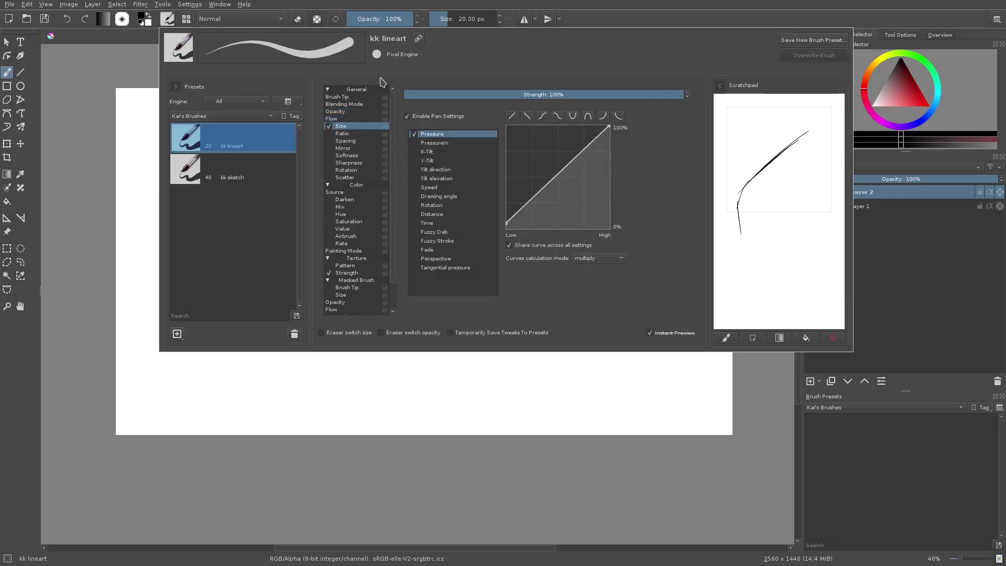
left_click(329, 134)
mouse_move(801, 121)
left_mouse_down()
mouse_move(808, 130)
mouse_move(730, 251)
mouse_move(736, 238)
mouse_move(752, 262)
mouse_move(785, 278)
mouse_move(798, 257)
left_mouse_up()
mouse_move(798, 256)
left_mouse_down()
mouse_move(825, 325)
mouse_move(805, 313)
left_mouse_up()
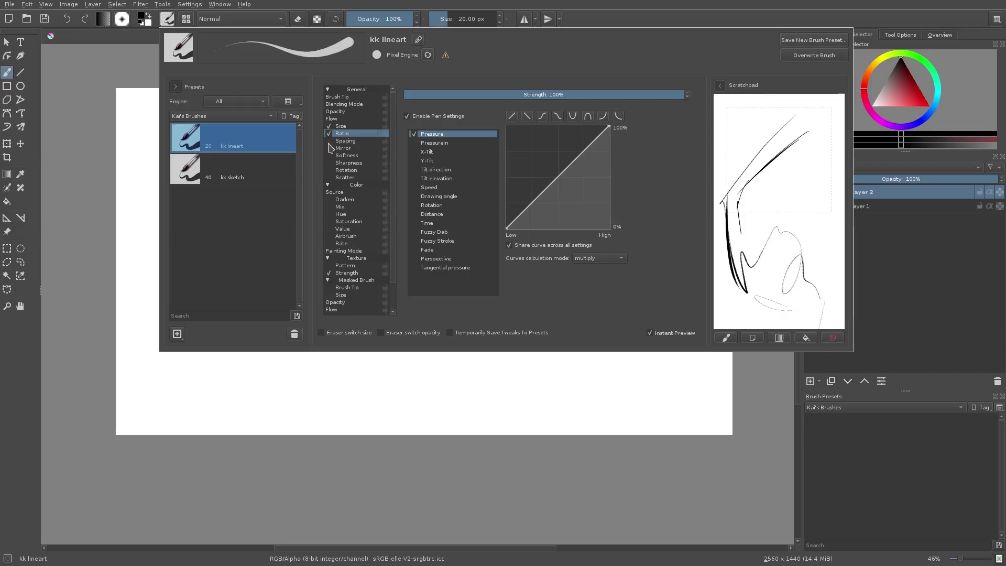
Step: Nudge the low end of the Size pressure curve and test the result with fresh strokes
left_click(349, 127)
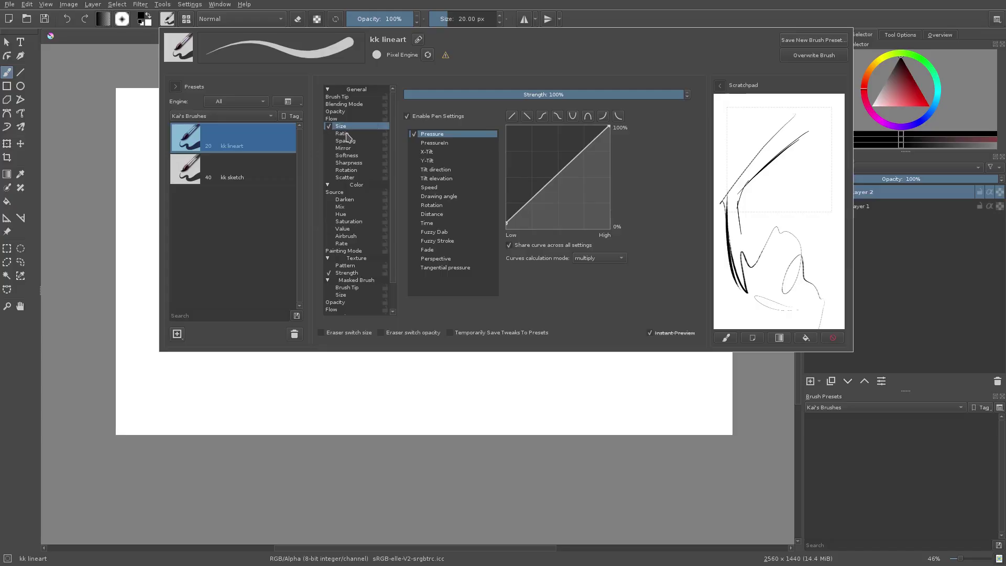
left_click_drag(506, 224, 506, 229)
left_click_drag(779, 107, 732, 245)
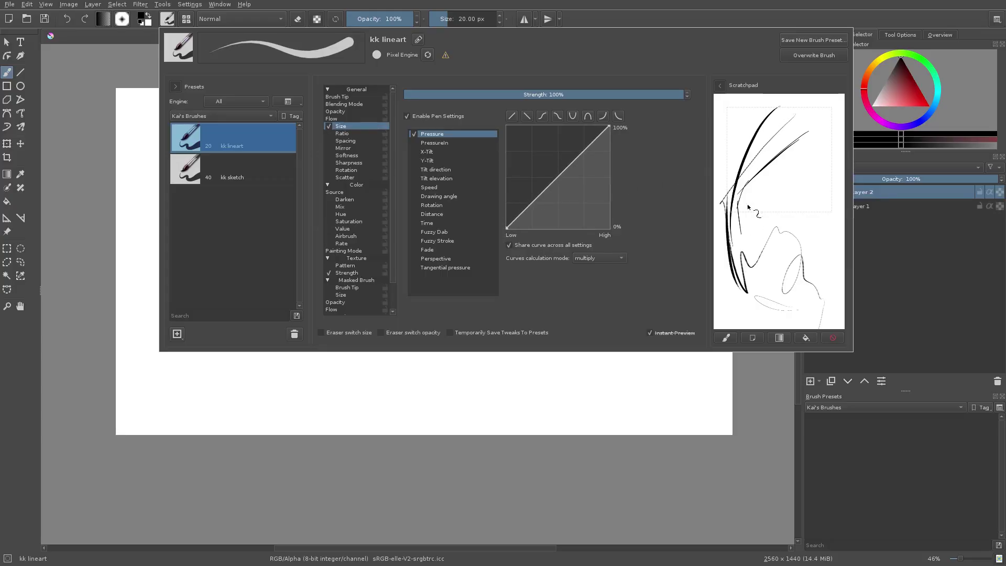
mouse_move(739, 194)
left_mouse_down()
mouse_move(741, 230)
mouse_move(746, 257)
left_mouse_up()
mouse_move(751, 206)
left_mouse_down()
mouse_move(741, 231)
mouse_move(754, 239)
mouse_move(781, 221)
left_mouse_up()
left_click(834, 338)
left_click_drag(782, 139, 775, 219)
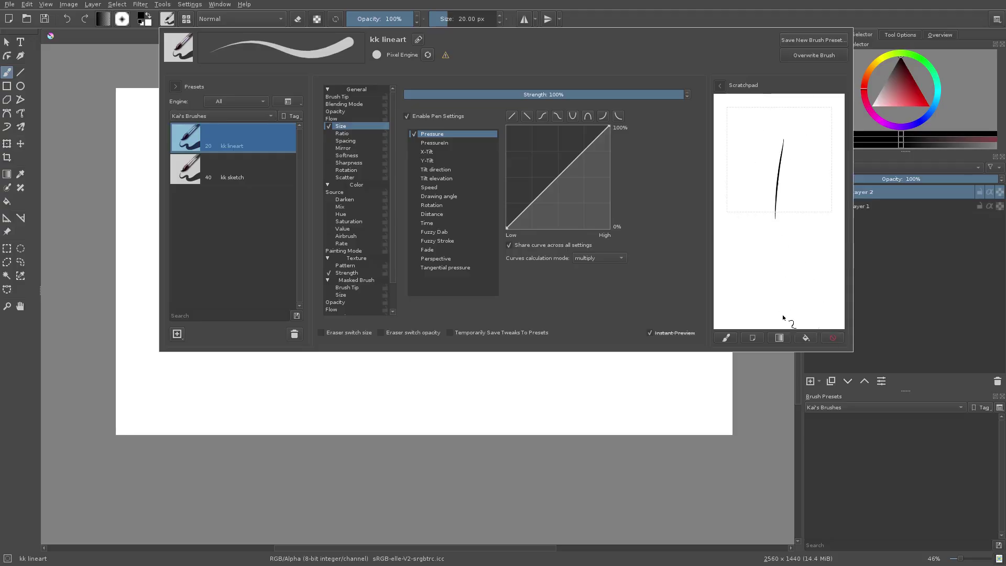
Step: Raise the size curve's starting point slightly above zero, test it, clear the scratchpad, and collapse Color
left_click_drag(507, 228, 498, 217)
mouse_move(757, 111)
left_mouse_down()
mouse_move(748, 231)
mouse_move(786, 298)
mouse_move(797, 293)
left_mouse_up()
mouse_move(812, 240)
left_mouse_down()
mouse_move(793, 295)
mouse_move(827, 225)
mouse_move(788, 289)
left_mouse_up()
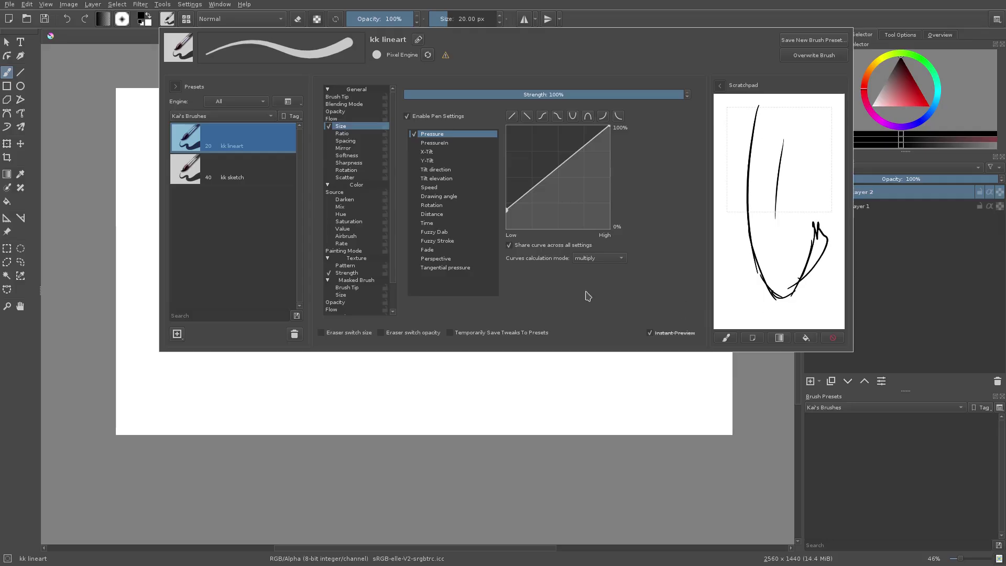
left_click_drag(507, 213, 507, 218)
left_click_drag(811, 146, 779, 244)
left_click_drag(788, 220, 791, 281)
left_click(836, 340)
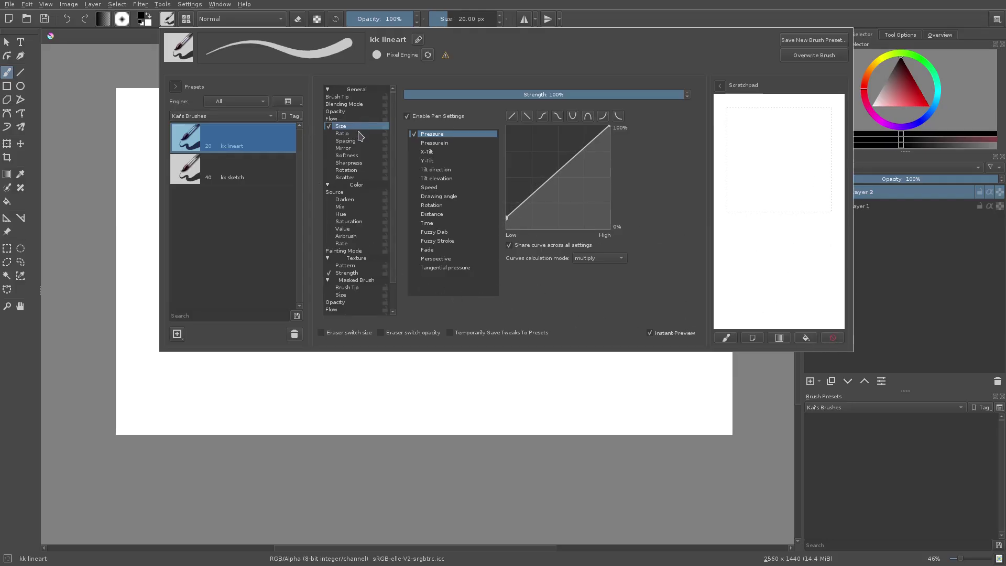
left_click(328, 185)
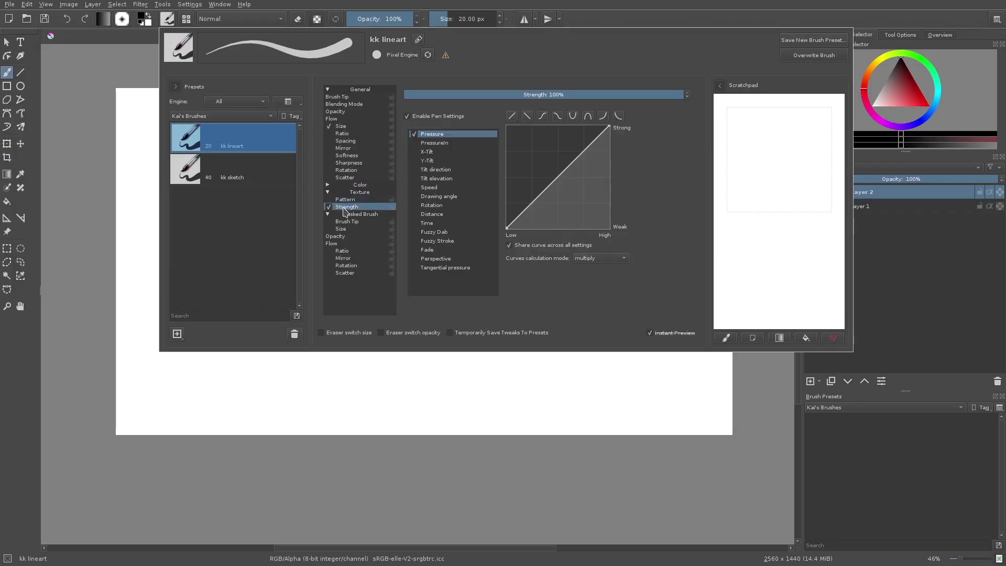
Step: Disable pen settings for the Masked Brush Opacity and Flow options
left_click(330, 207)
left_click(328, 193)
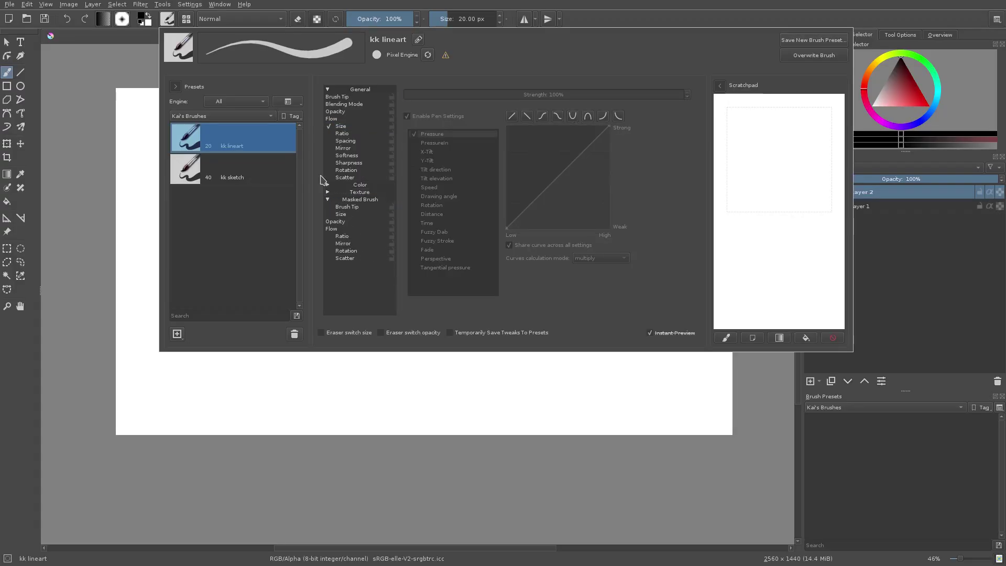
left_click(334, 230)
left_click(337, 223)
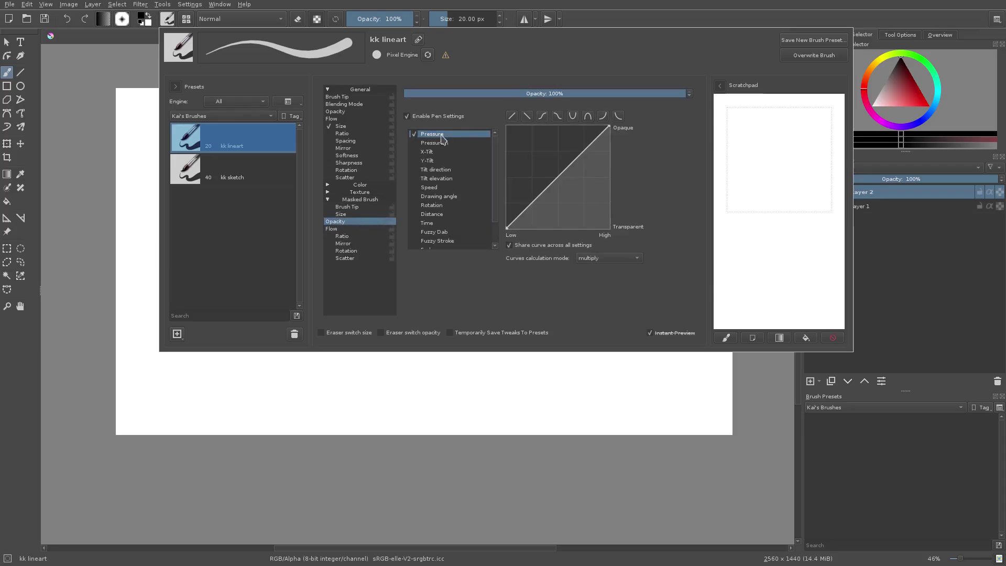
left_click(409, 116)
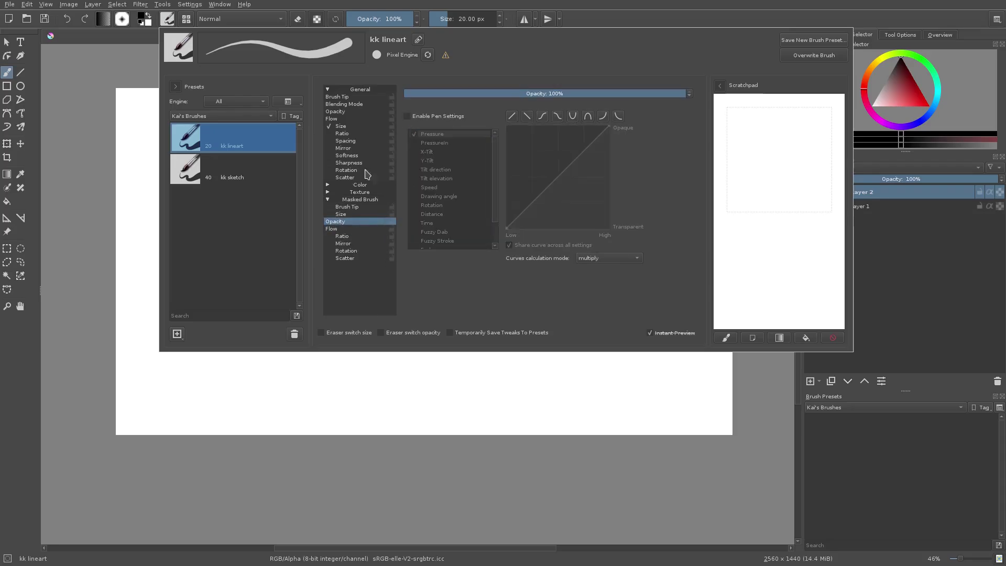
left_click(336, 229)
left_click(408, 116)
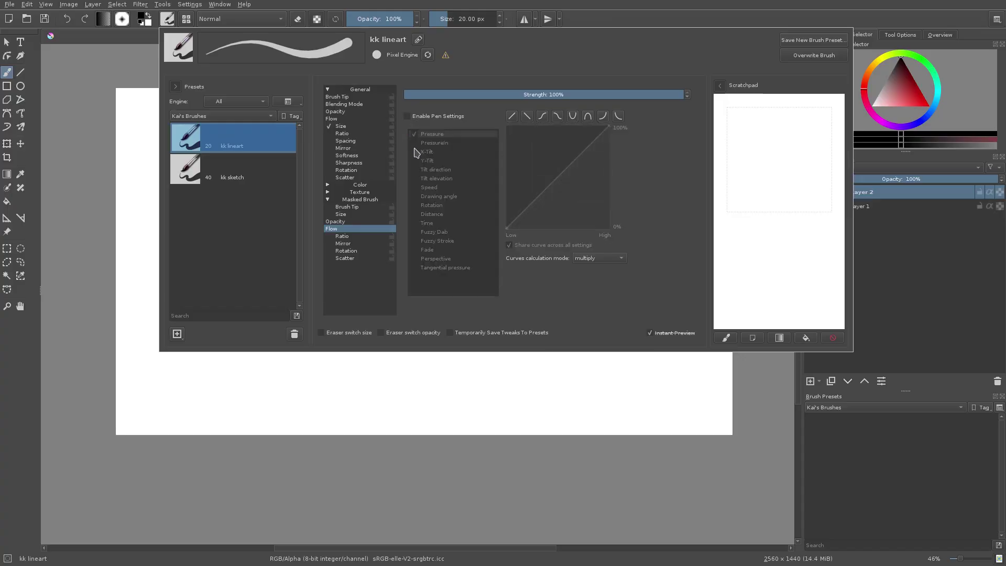
Step: Review the Masked Brush mirror, size and tip options and the Texture pattern choices
left_click(344, 244)
left_click(340, 228)
left_click(340, 222)
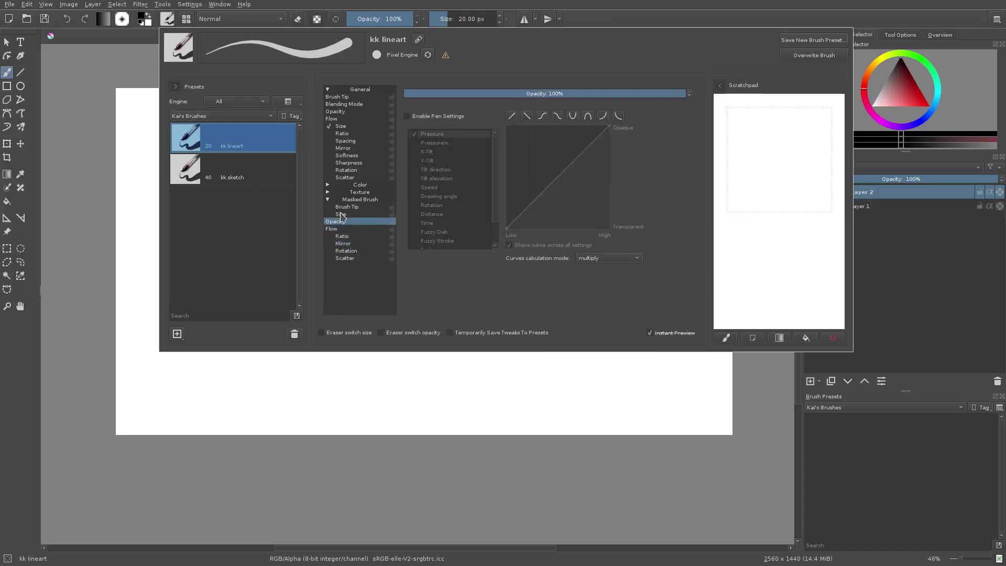
left_click(340, 214)
left_click(340, 208)
left_click(329, 201)
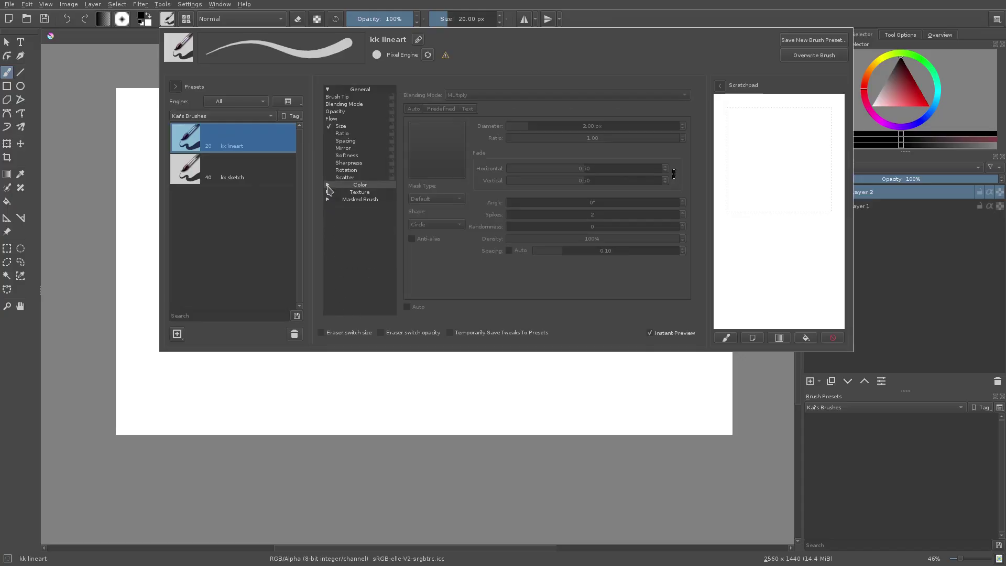
left_click(327, 193)
left_click(338, 200)
left_click(328, 192)
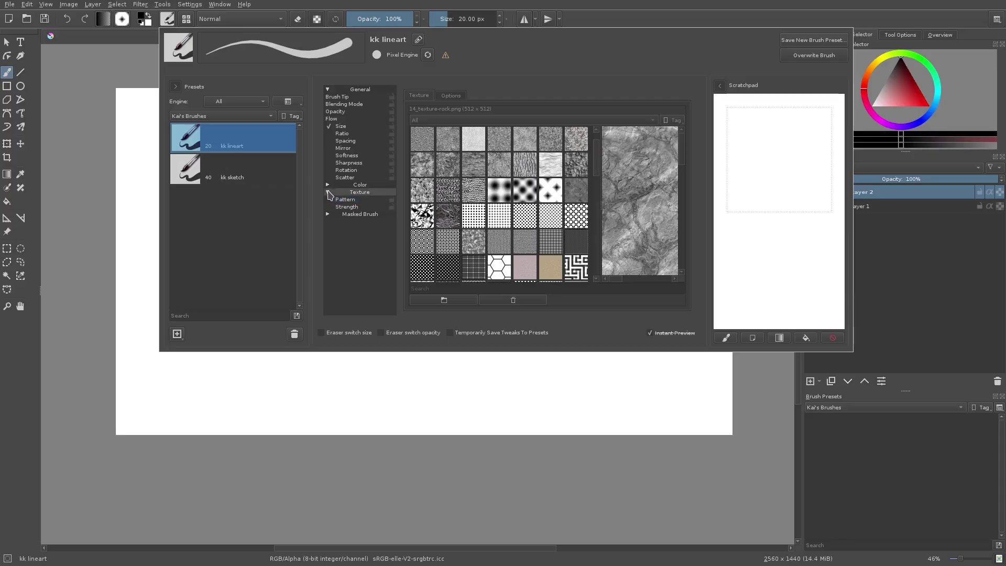
Step: Look over Flow, Opacity, blending mode and Brush Tip, then close the brush editor
left_click(342, 117)
left_click(342, 111)
left_click(344, 105)
left_click(346, 98)
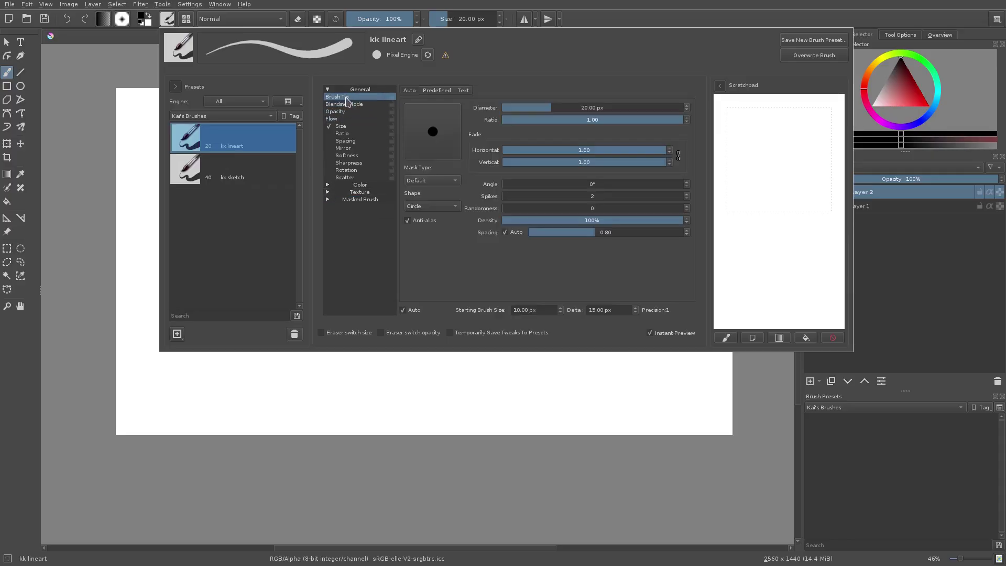
left_click(342, 126)
key("Escape")
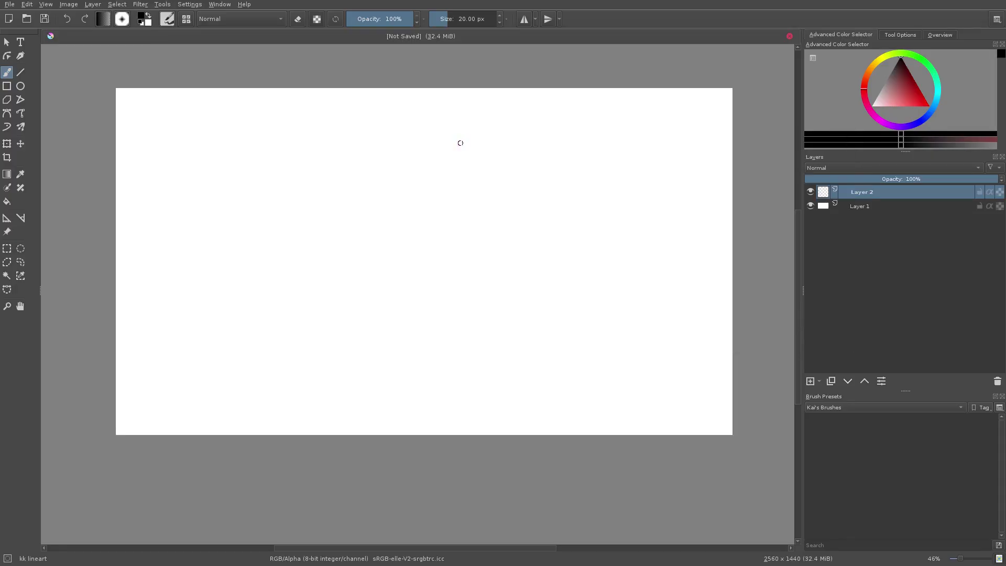
Step: Sketch loose kk lineart curves, top strokes and horizontal lines across the canvas
mouse_move(461, 141)
left_mouse_down()
mouse_move(369, 212)
mouse_move(352, 248)
mouse_move(378, 348)
left_mouse_up()
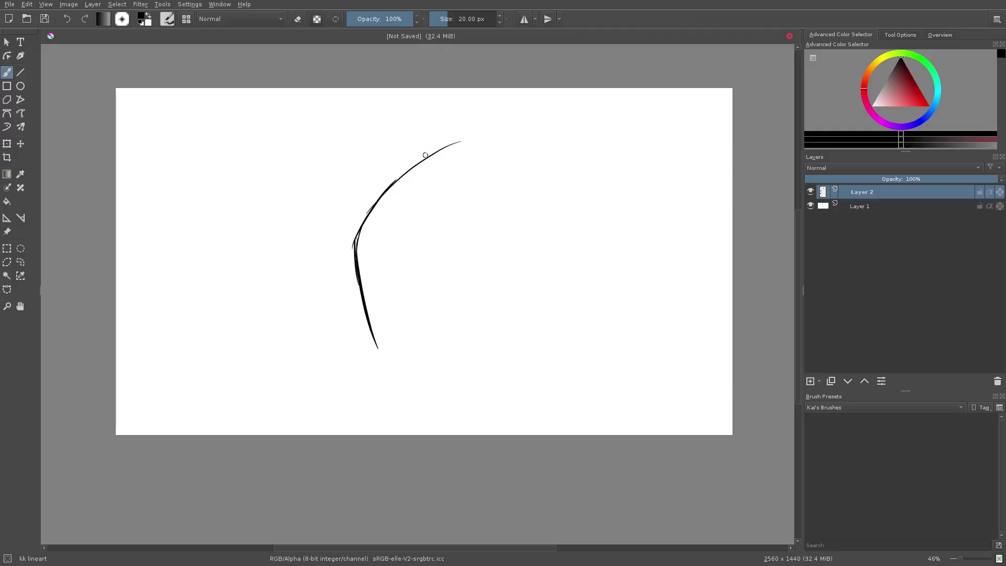
left_click_drag(427, 152, 494, 137)
mouse_move(444, 145)
left_mouse_down()
mouse_move(511, 131)
mouse_move(524, 156)
mouse_move(609, 164)
left_mouse_up()
left_click_drag(477, 141, 623, 188)
left_click_drag(368, 293, 412, 434)
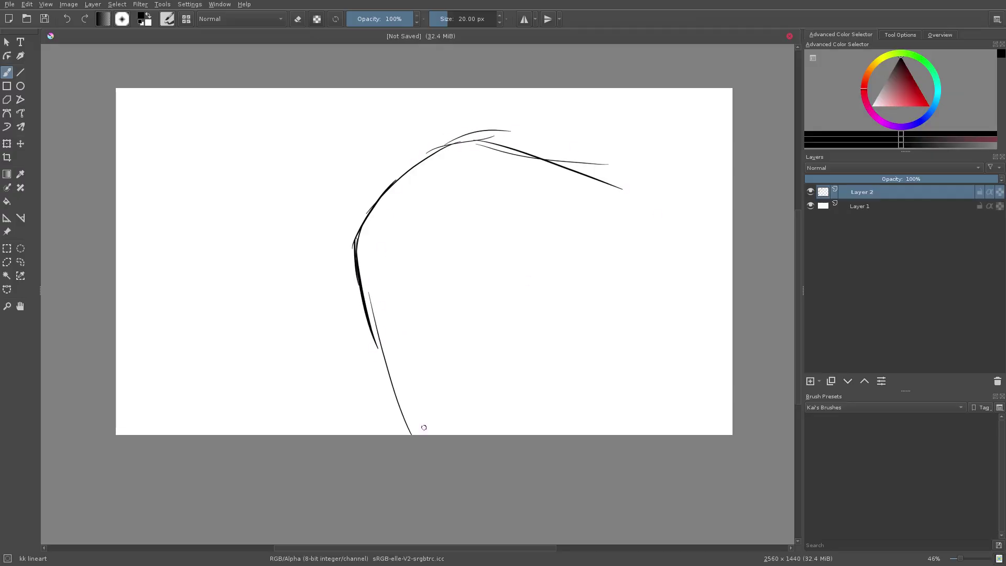
mouse_move(596, 190)
left_mouse_down()
mouse_move(625, 272)
mouse_move(614, 263)
left_mouse_up()
left_click_drag(405, 303, 507, 291)
left_click_drag(369, 299, 562, 282)
Step: Add converging diagonals, an arc and long diagonal strokes, then clear Layer 2 with Delete
left_click_drag(535, 279, 607, 231)
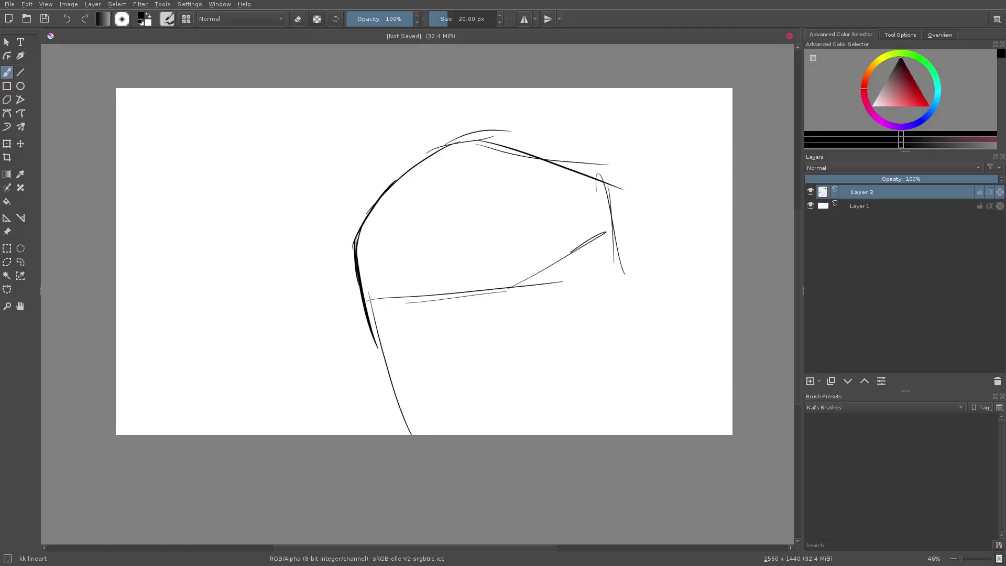
left_click_drag(502, 317, 613, 224)
left_click_drag(565, 265, 516, 411)
left_click_drag(491, 266, 513, 331)
left_click_drag(359, 280, 272, 408)
left_click_drag(525, 126, 313, 346)
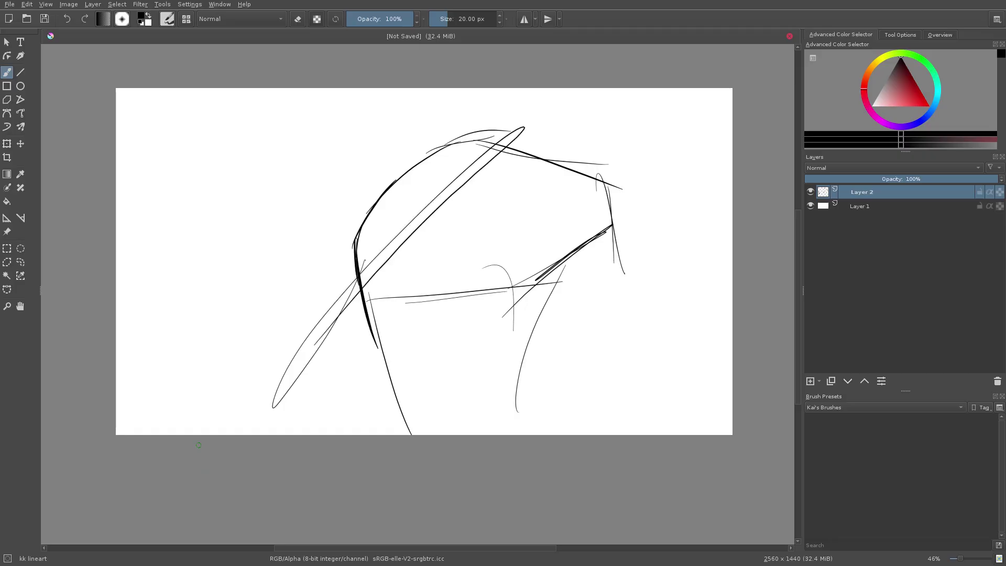
key("Delete")
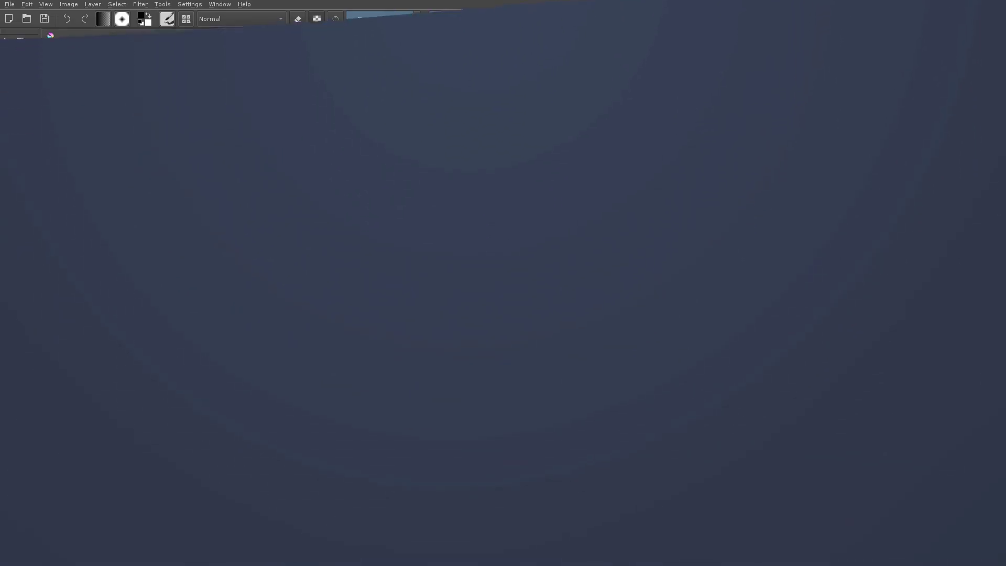